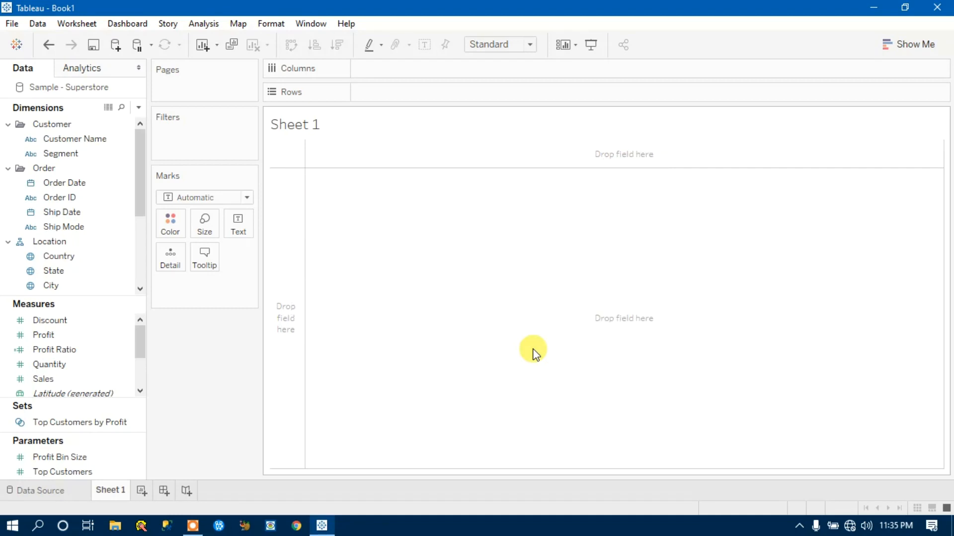
- Look through the dimension fields of the Sample - Superstore data source, especially those in the Order folder
click(22, 199)
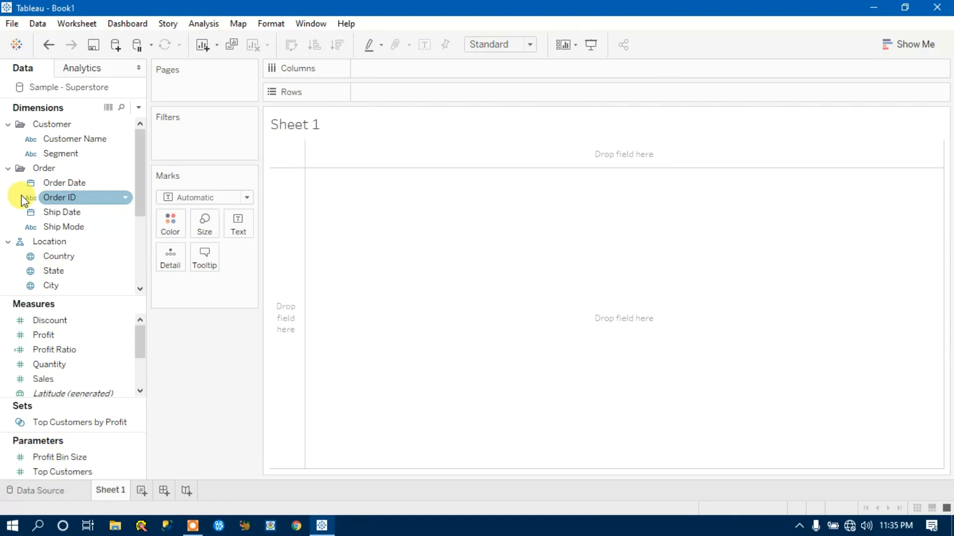
mouse_move(141, 162)
mouse_down()
mouse_move(137, 183)
mouse_move(138, 145)
mouse_up()
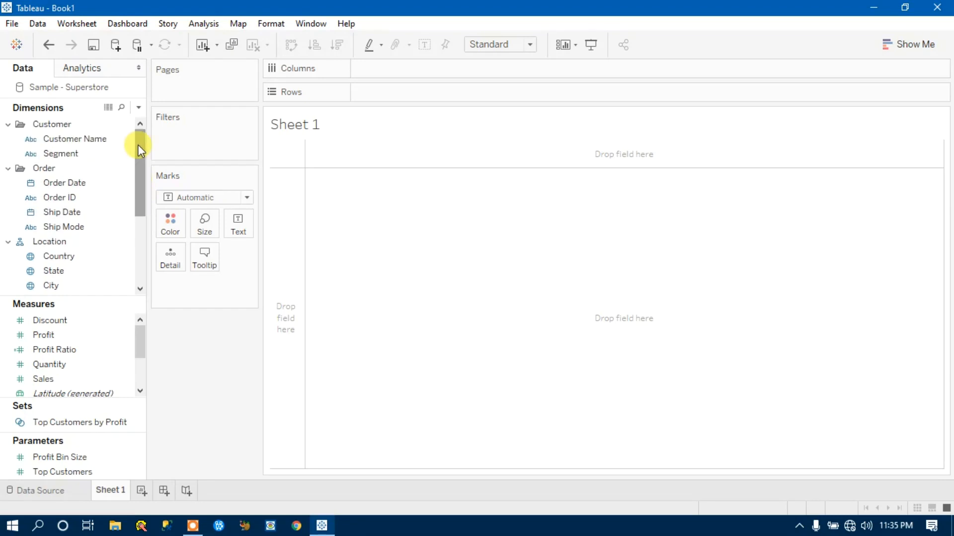
click(70, 184)
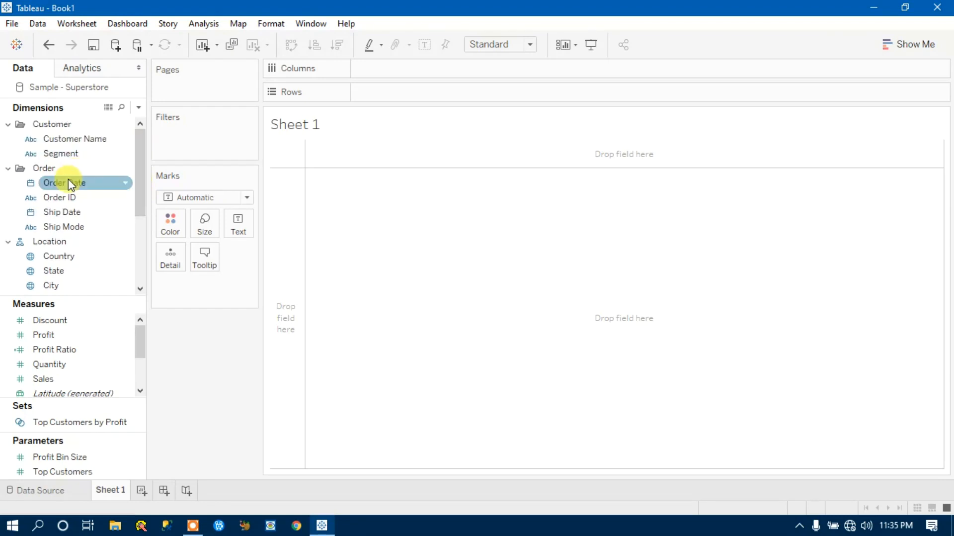
click(73, 200)
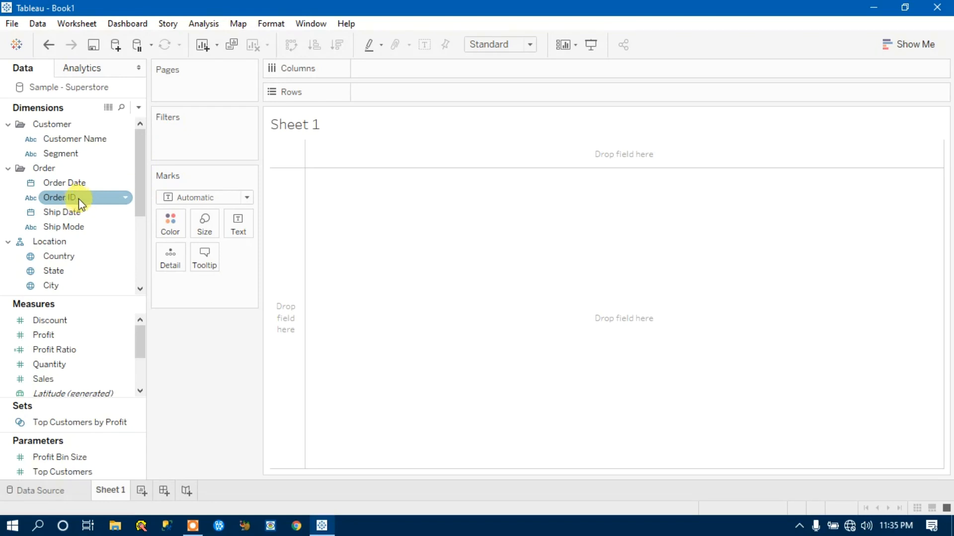
click(75, 214)
click(76, 226)
drag(141, 158, 138, 199)
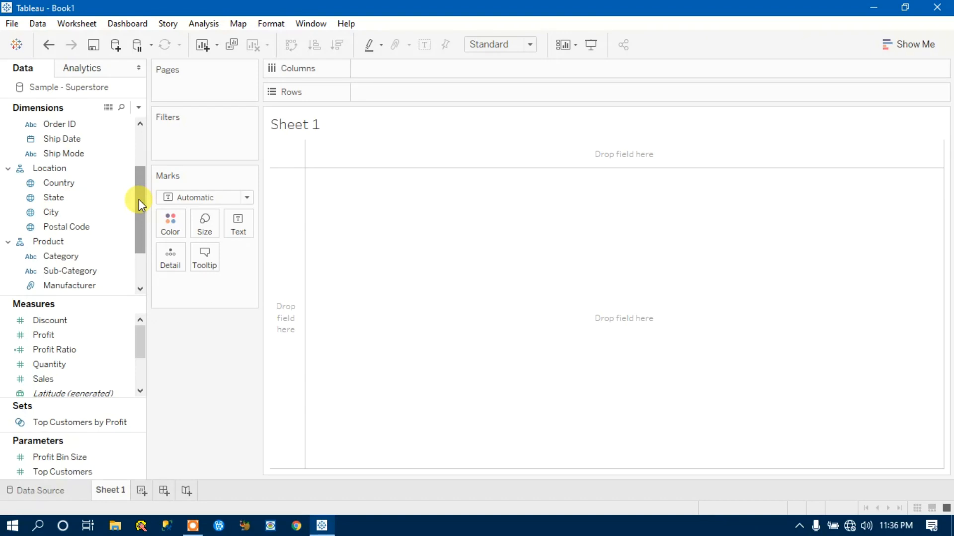
scroll(139, 198, up, 3)
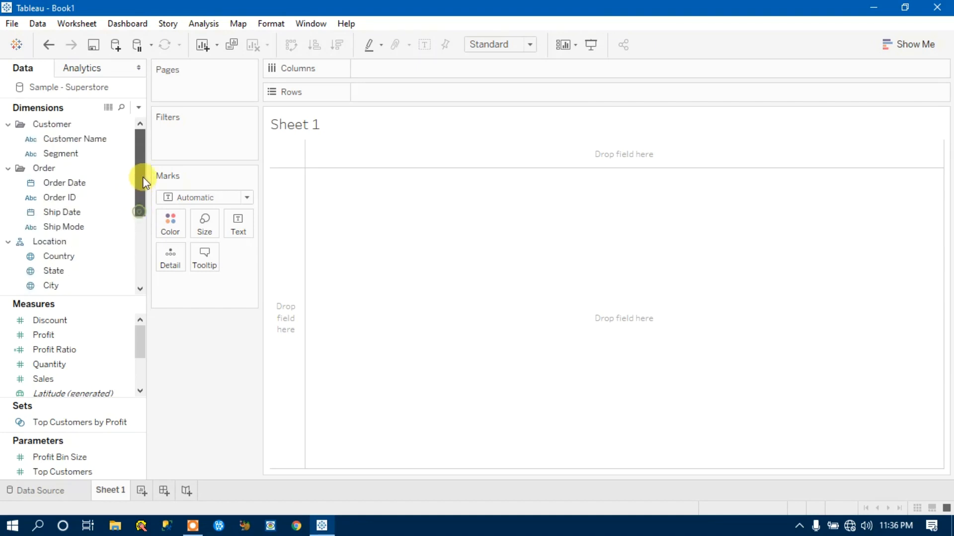
- Add Order Date to Columns and expand its hierarchy from year through quarter and month down to day
click(77, 183)
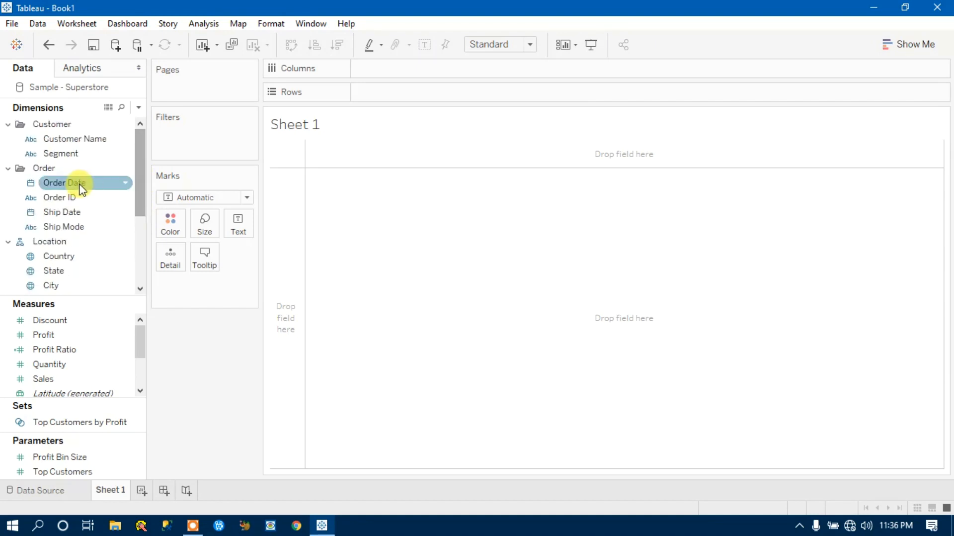
drag(76, 187, 389, 68)
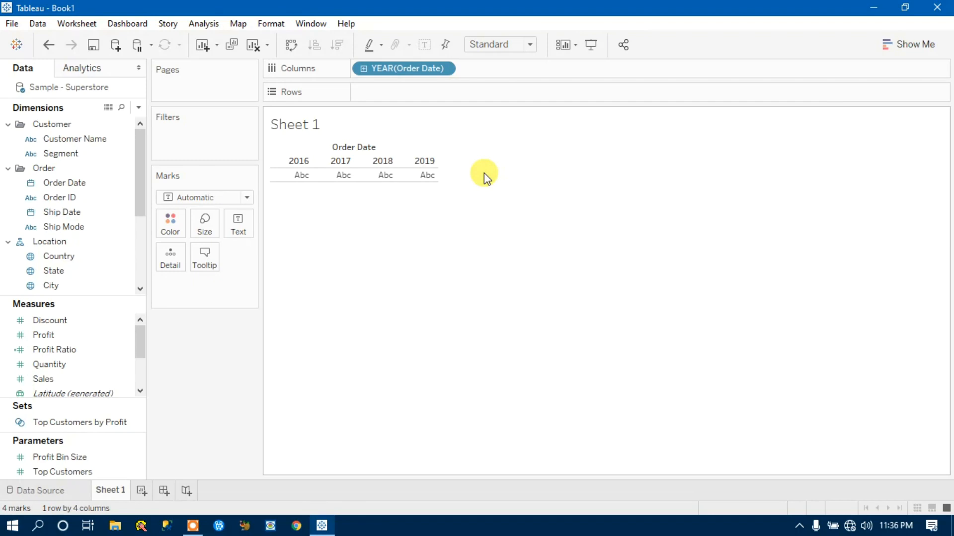
click(368, 72)
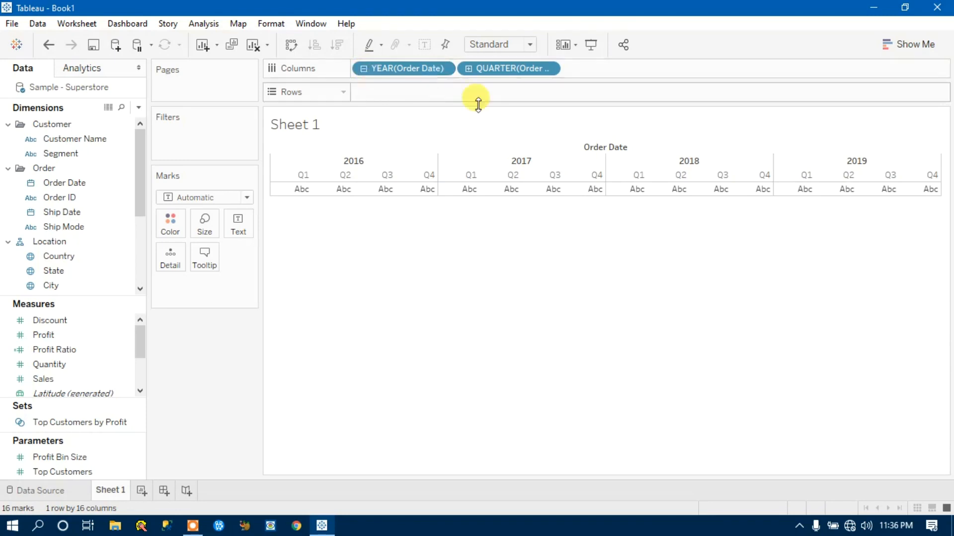
click(470, 72)
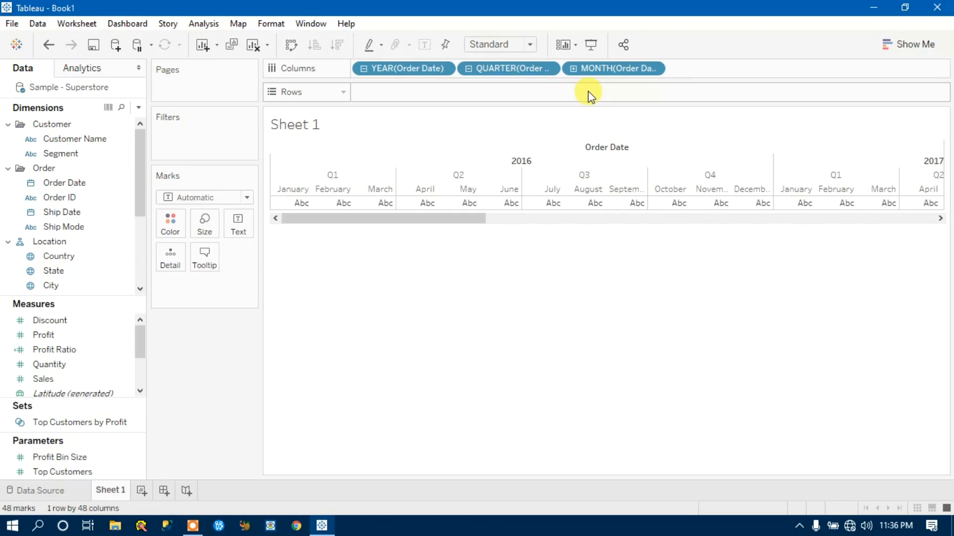
click(574, 70)
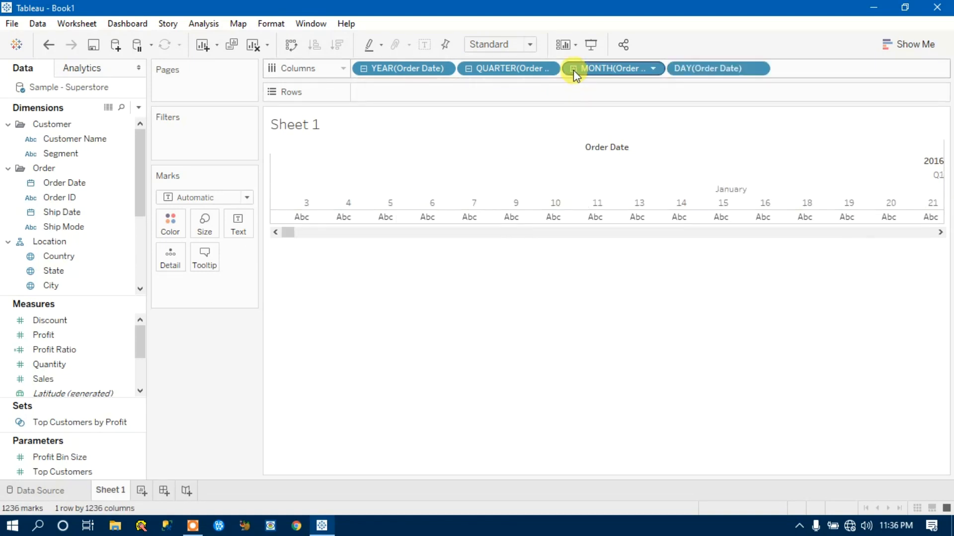
- Change the day level of Order Date in Columns to the continuous week number, and clear the sheet
click(758, 70)
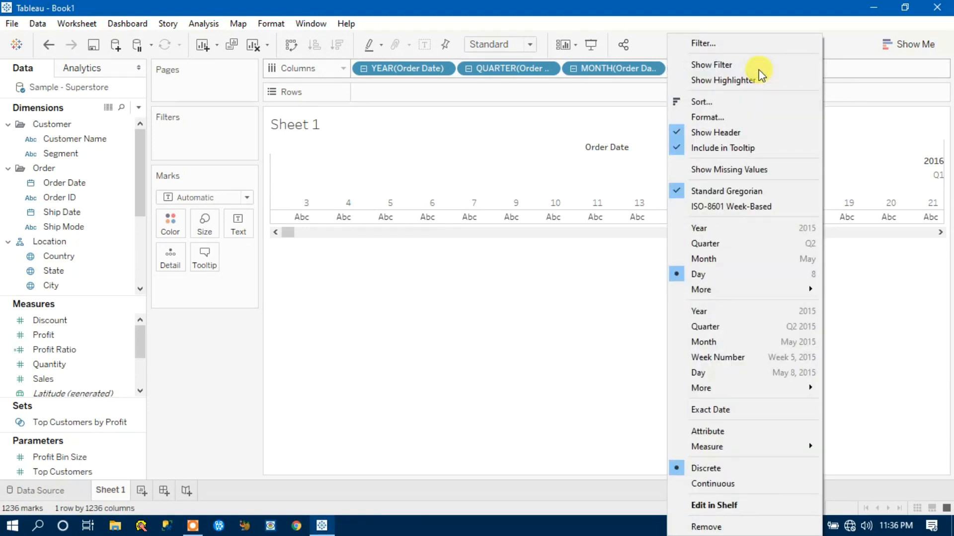
click(643, 32)
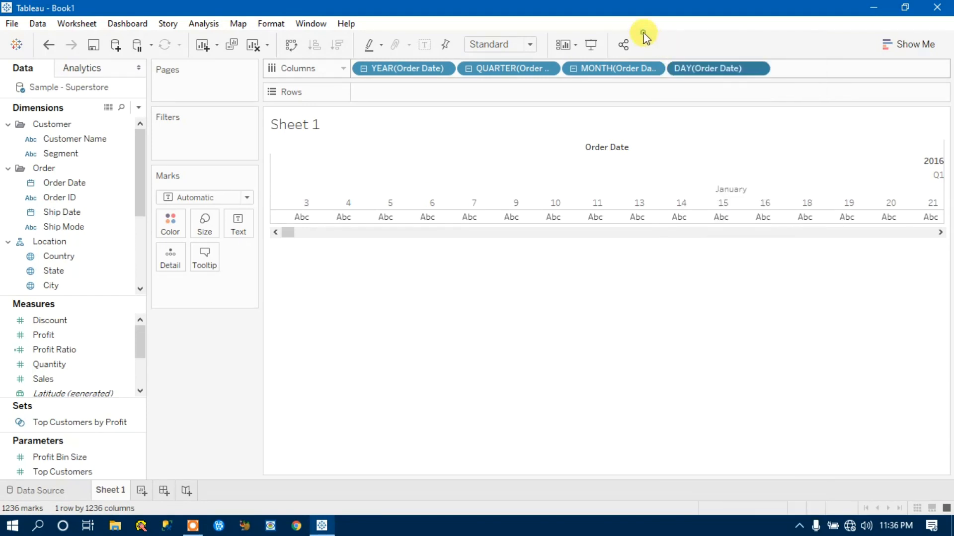
click(759, 71)
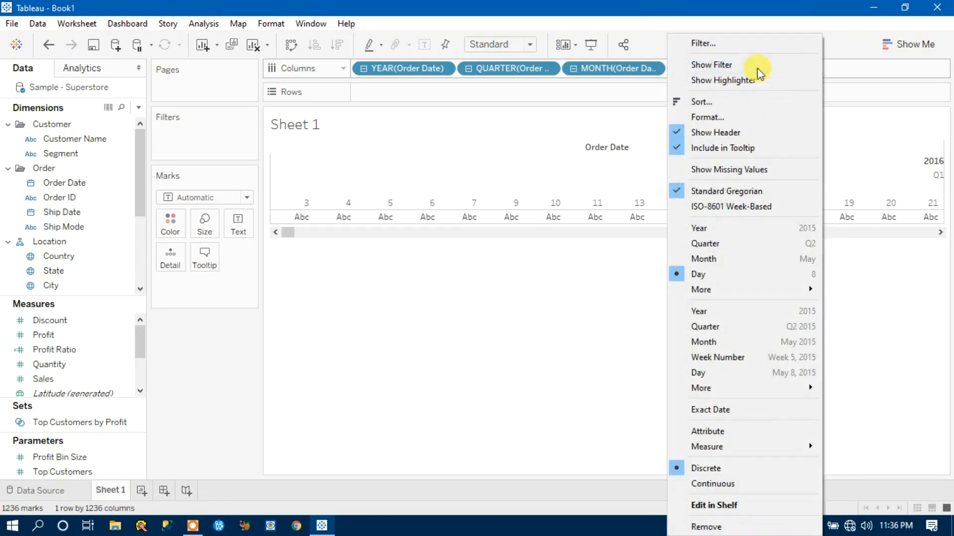
click(739, 357)
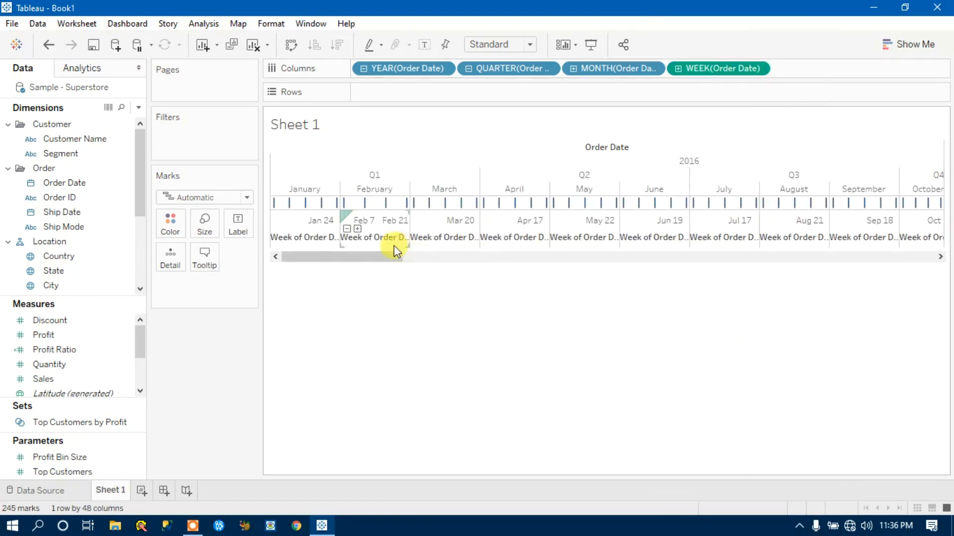
drag(356, 259, 304, 258)
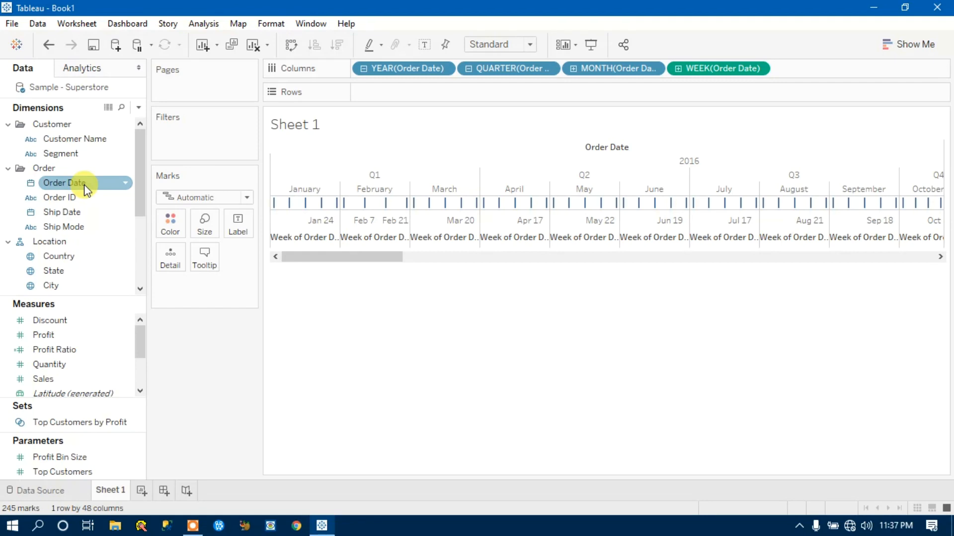
click(253, 45)
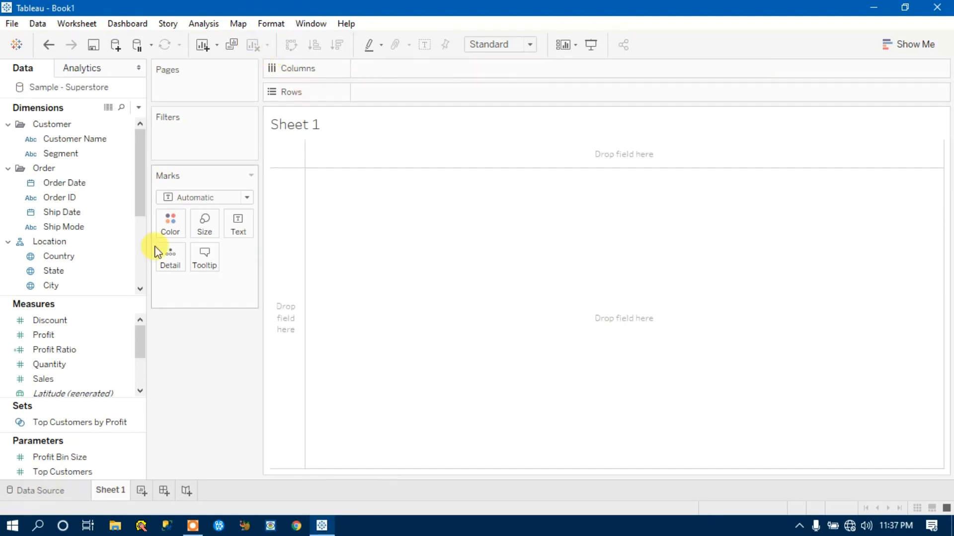
- Place Country on Columns, followed by Order Date at the year level
scroll(141, 201, down, 1)
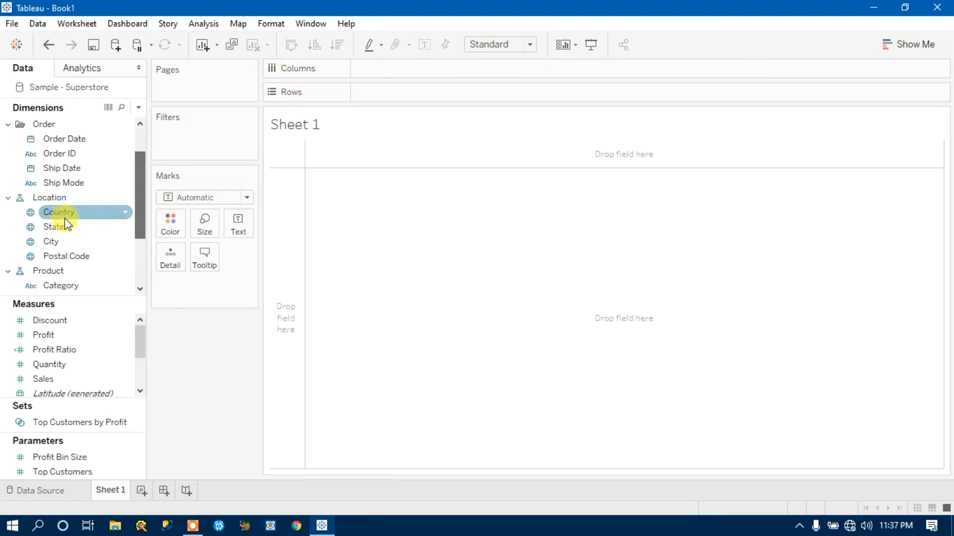
drag(57, 213, 383, 74)
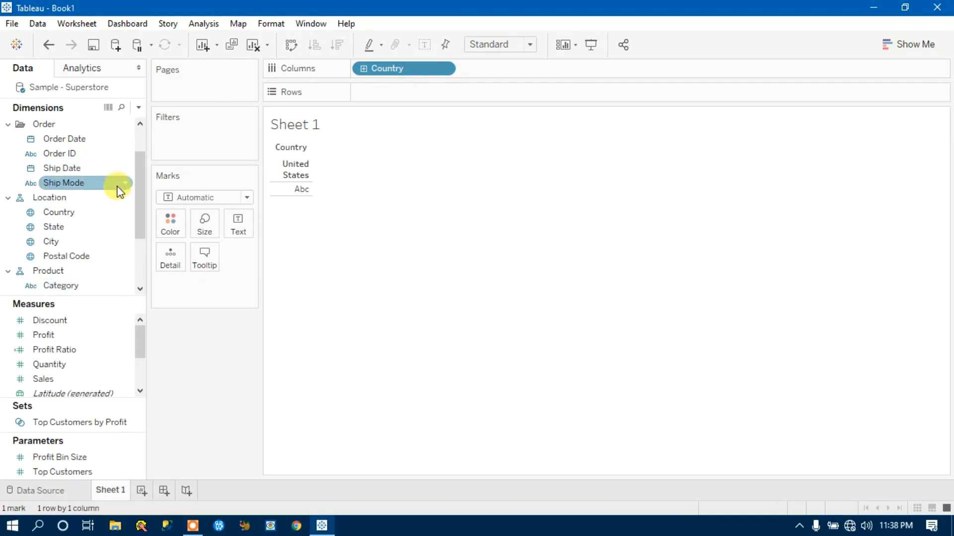
drag(140, 206, 140, 182)
drag(60, 182, 504, 71)
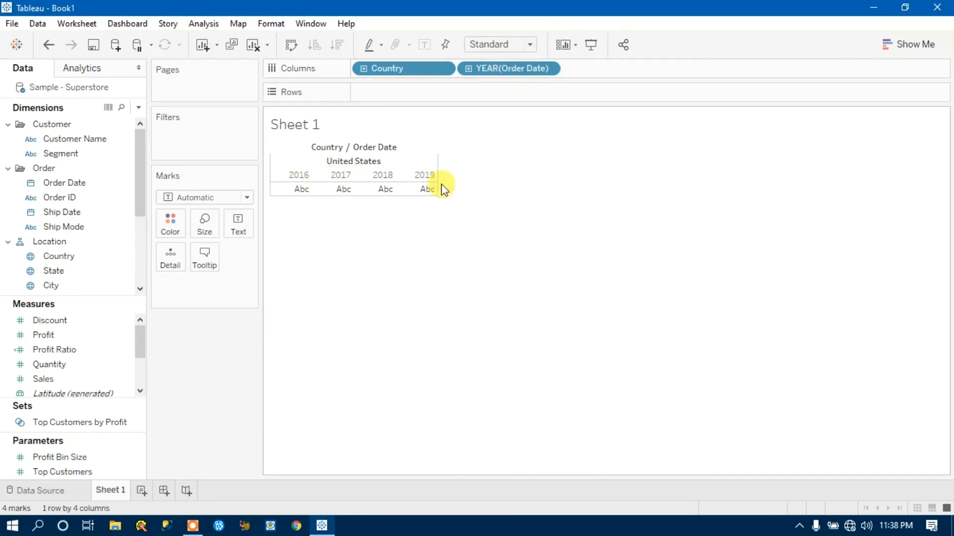
- Add the Profit measure to Rows to chart total profit per year
drag(139, 202, 136, 251)
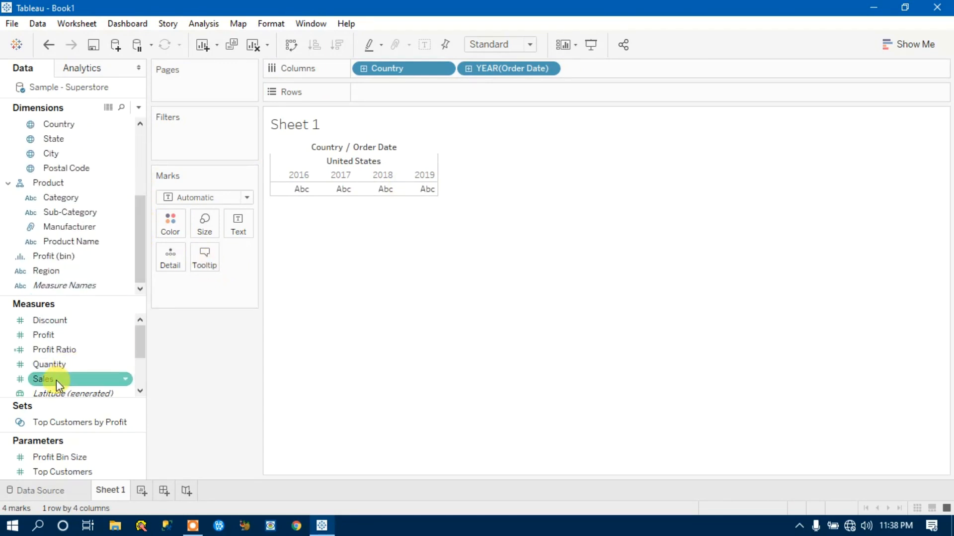
drag(59, 334, 387, 90)
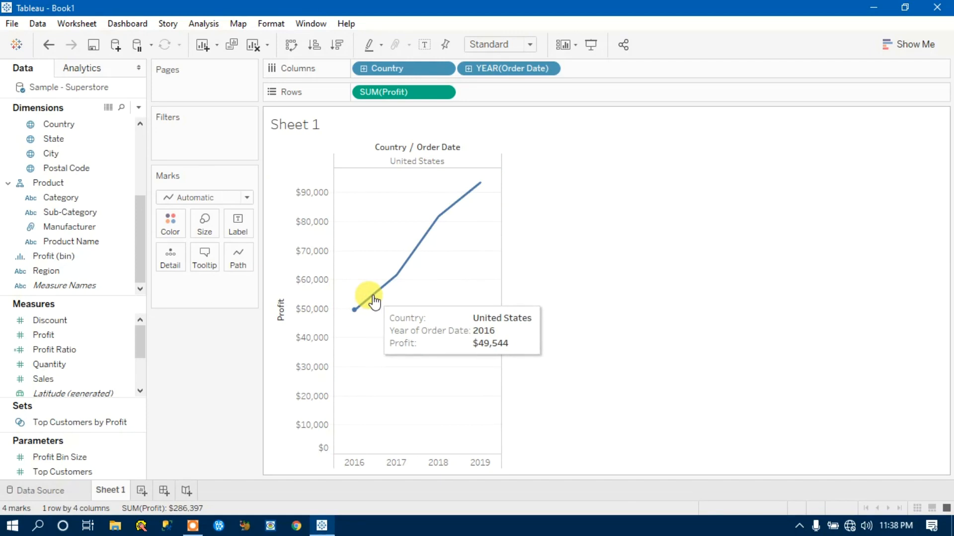
mouse_move(426, 235)
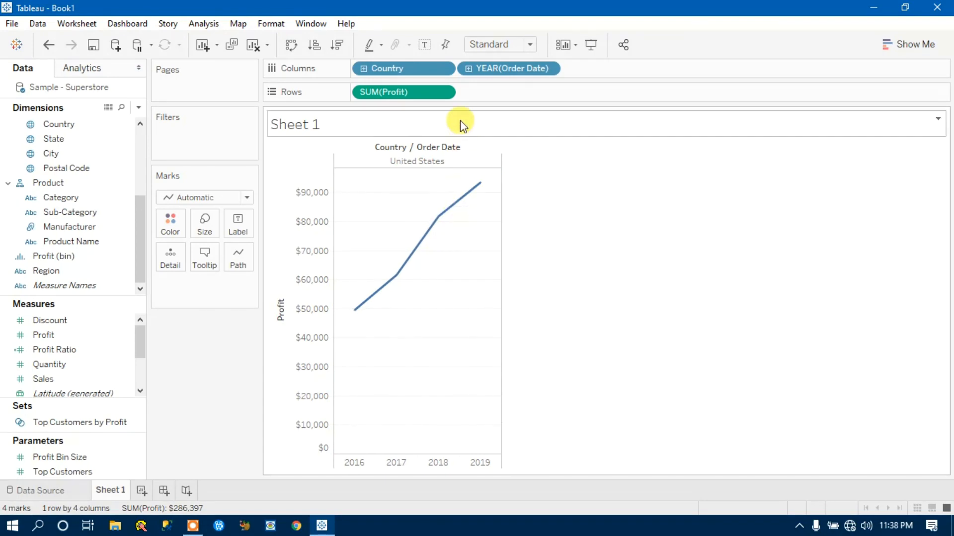
- Drill the profit chart's Order Date hierarchy down from year to quarter, month and day
click(470, 70)
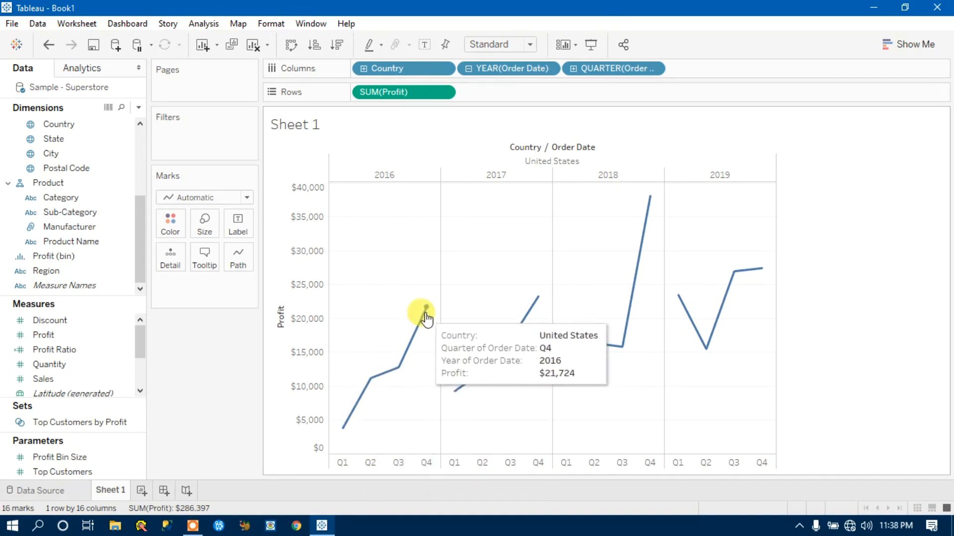
click(573, 69)
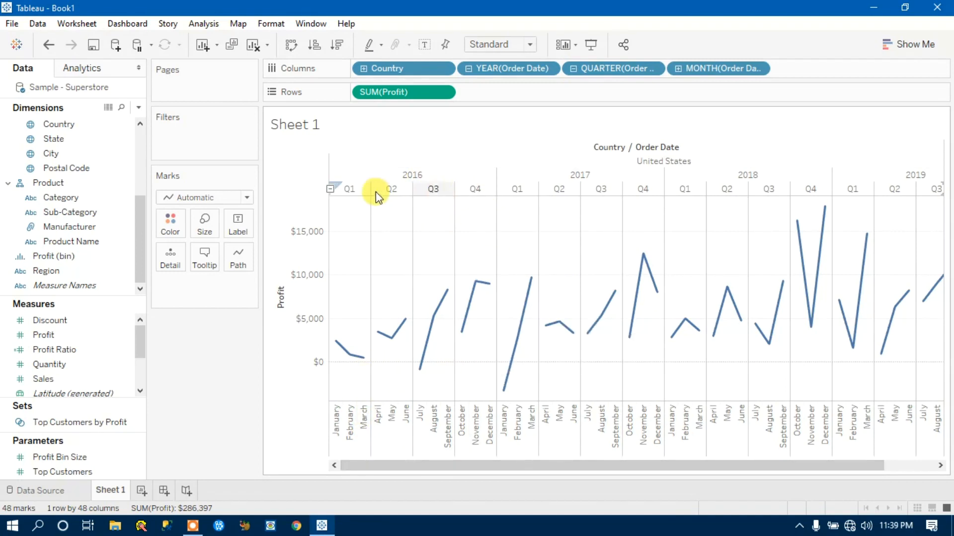
drag(456, 464, 799, 396)
click(679, 70)
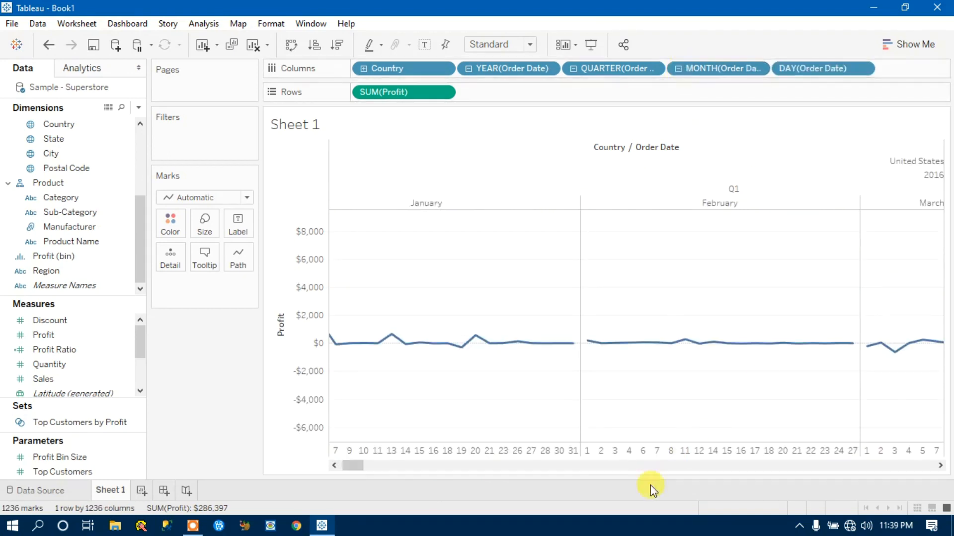
drag(358, 466, 285, 460)
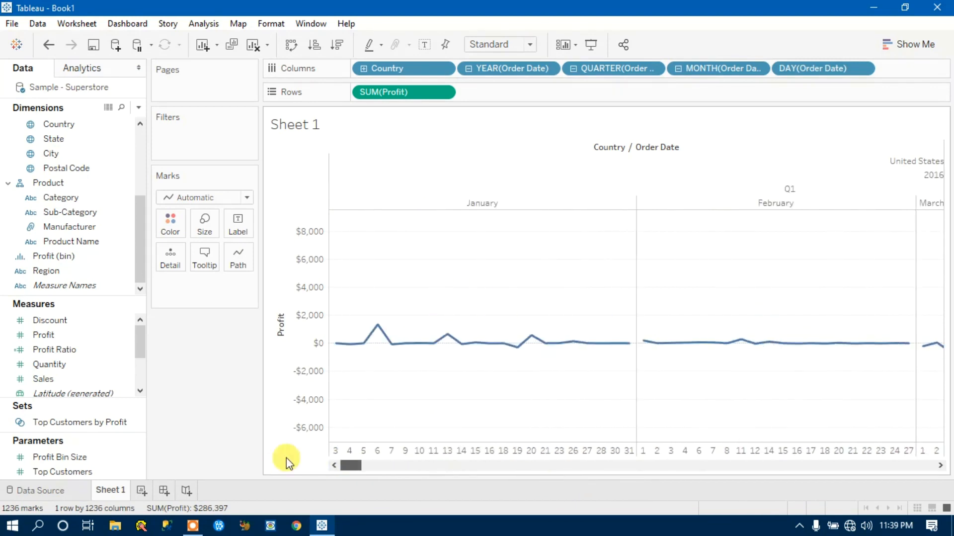
- Change the day level of the profit chart to week number and review the weekly profit across all years
click(866, 70)
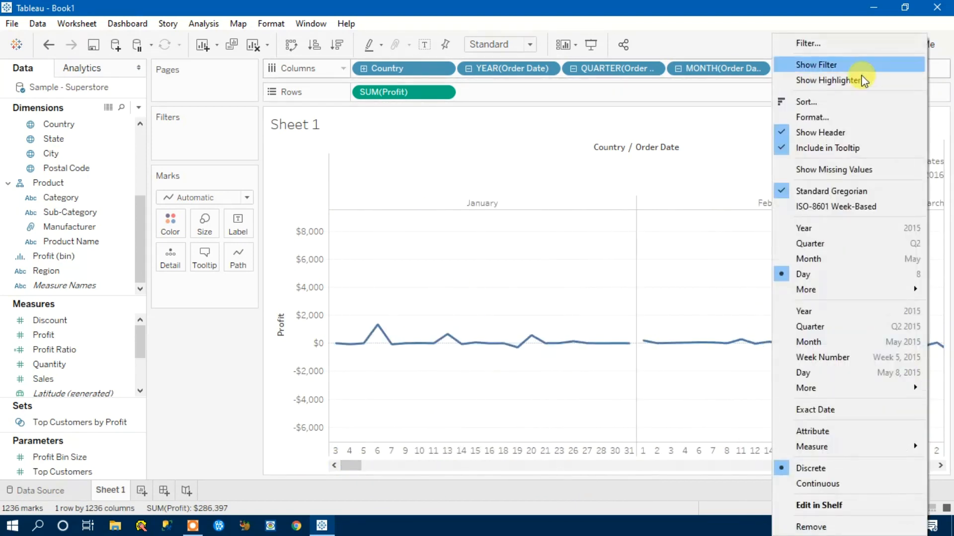
click(834, 359)
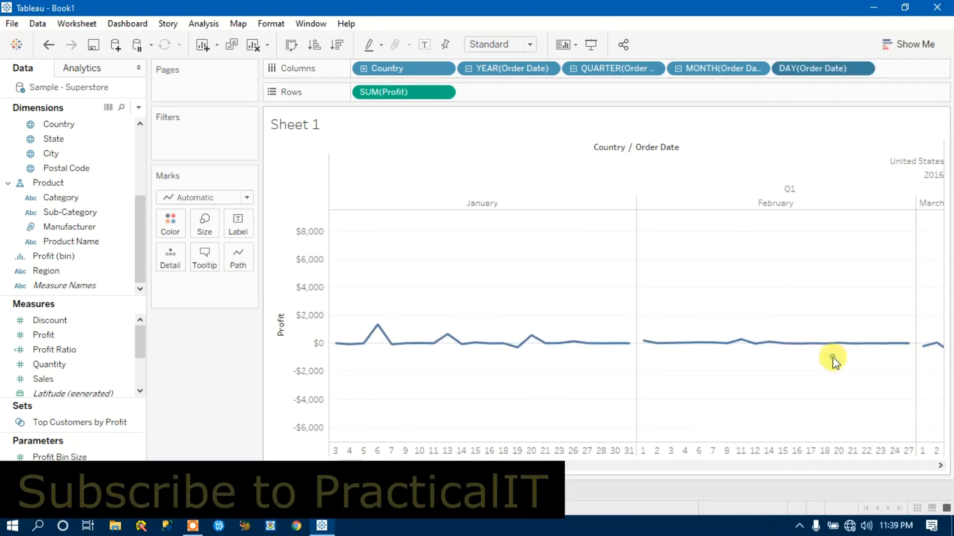
drag(393, 463, 889, 464)
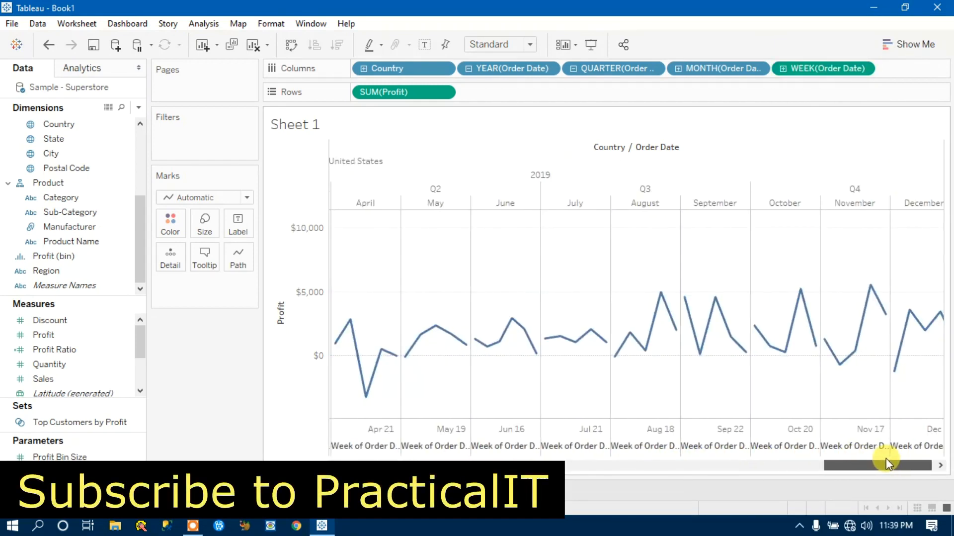
drag(887, 458, 400, 464)
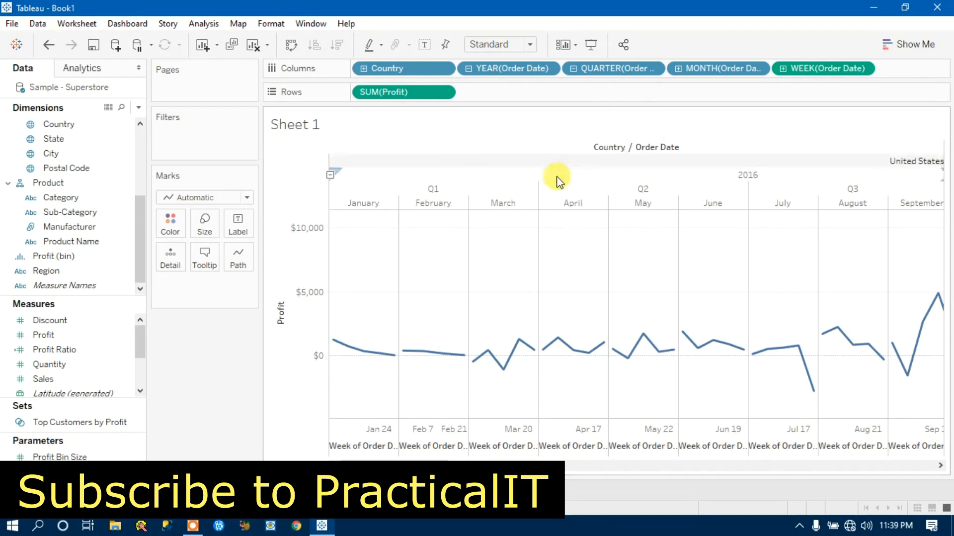
- Remove the Order Date levels below year from Columns, keeping only Country and the year
drag(613, 70, 710, 24)
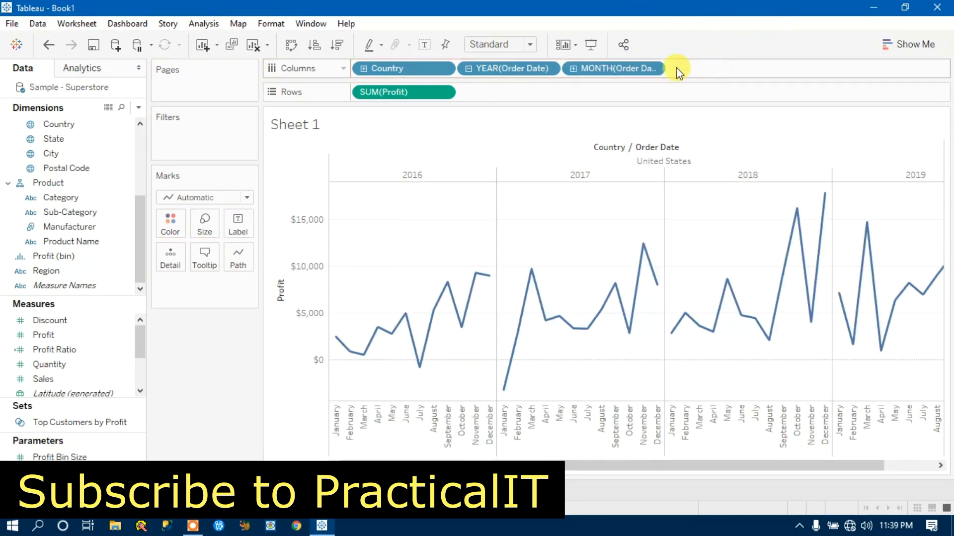
drag(622, 70, 675, 44)
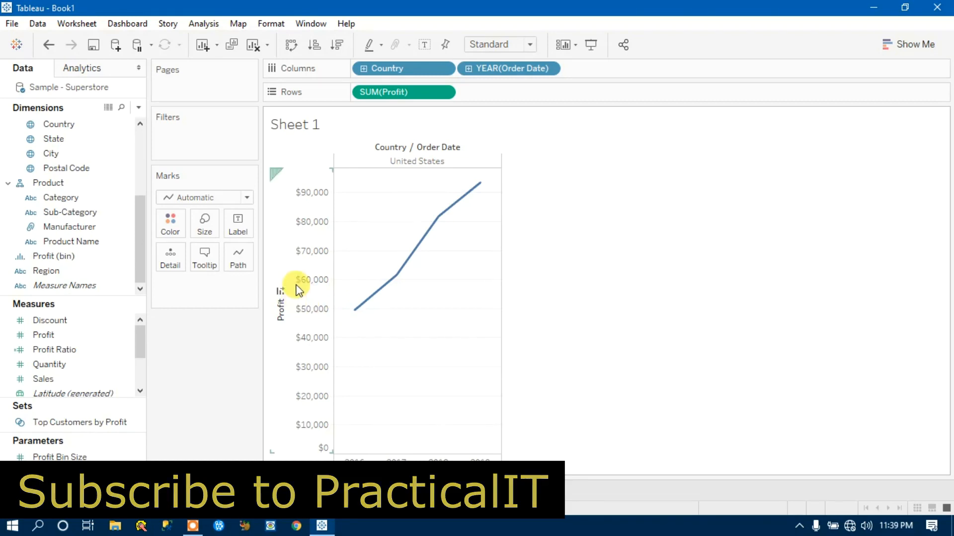
- Color the profit lines by Segment
drag(139, 245, 139, 185)
drag(60, 139, 167, 229)
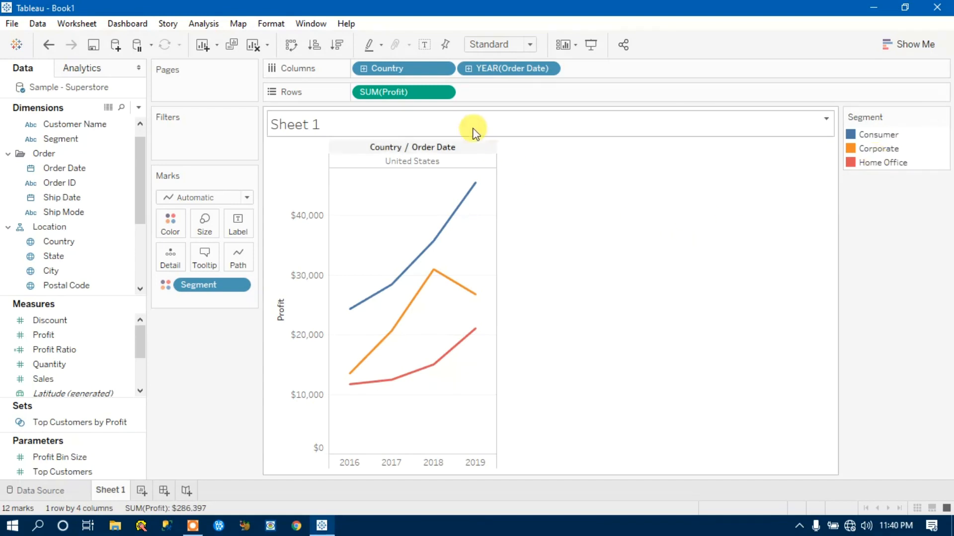
- Convert the Order Date year in Columns to continuous and inspect the yearly profit points along the Consumer line
click(551, 67)
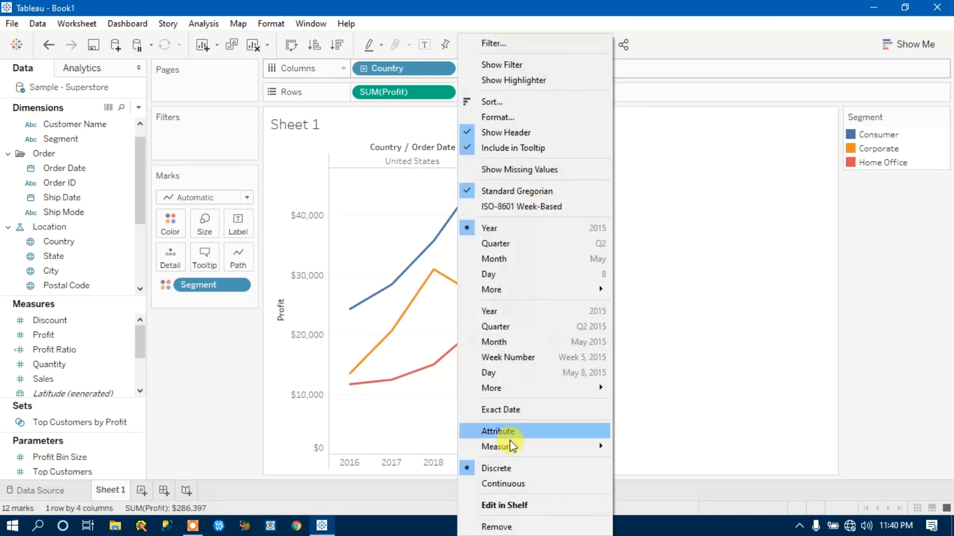
click(507, 483)
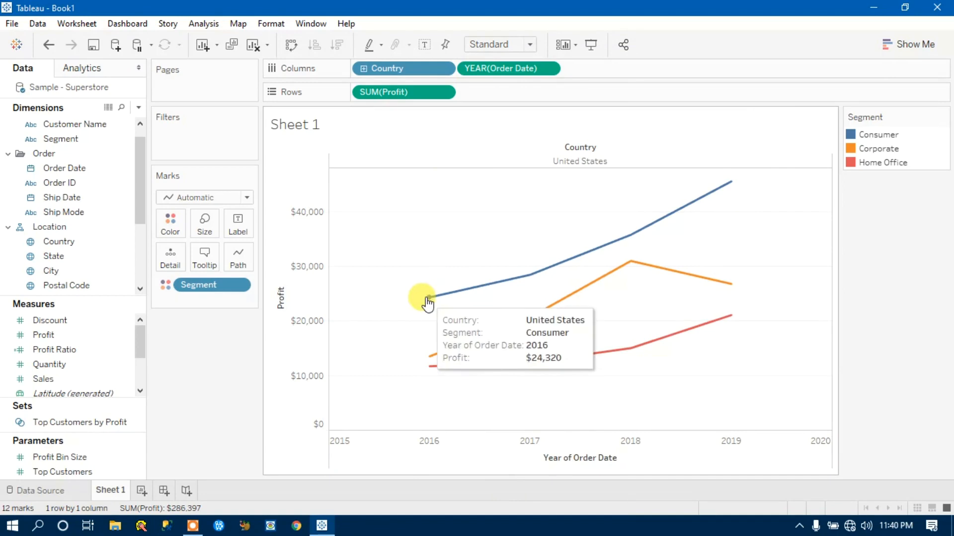
mouse_move(733, 184)
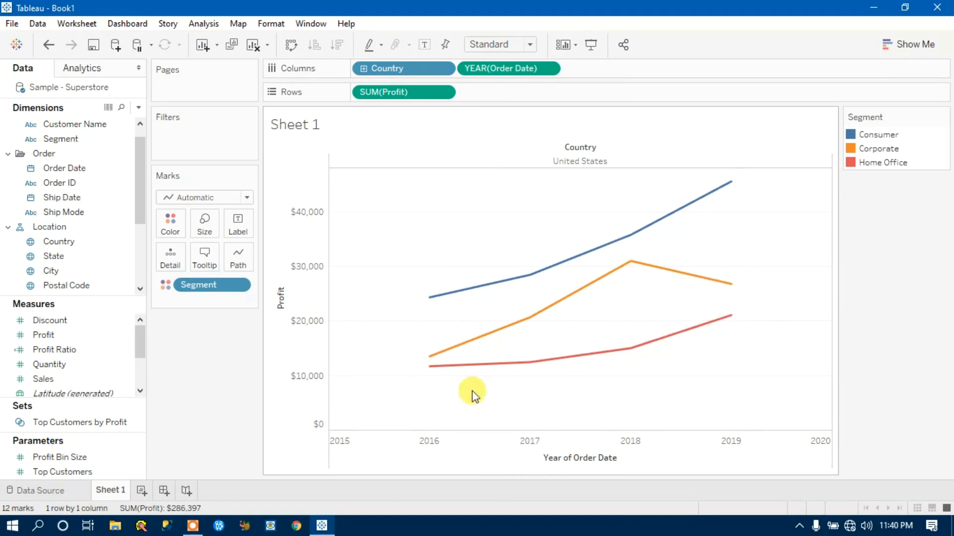
mouse_move(429, 299)
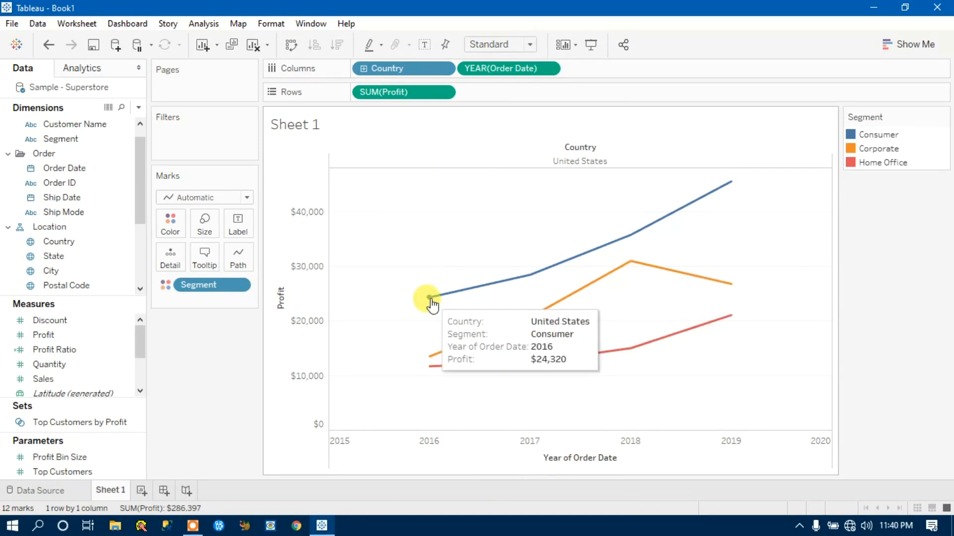
mouse_move(531, 278)
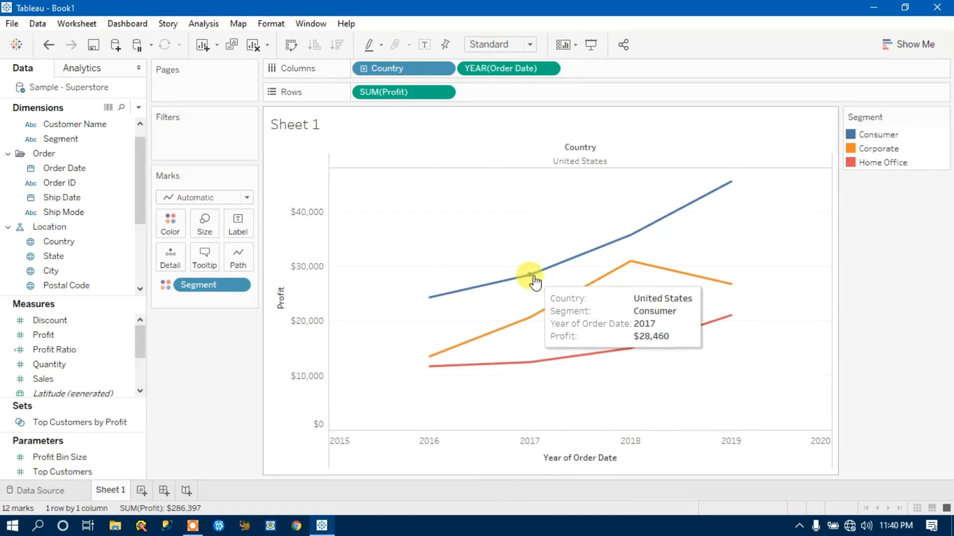
mouse_move(630, 237)
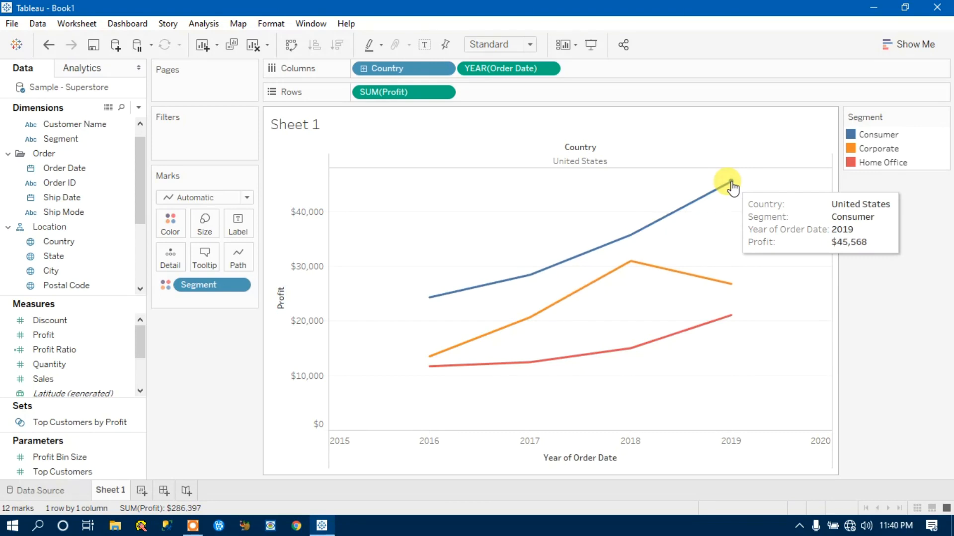
mouse_move(582, 254)
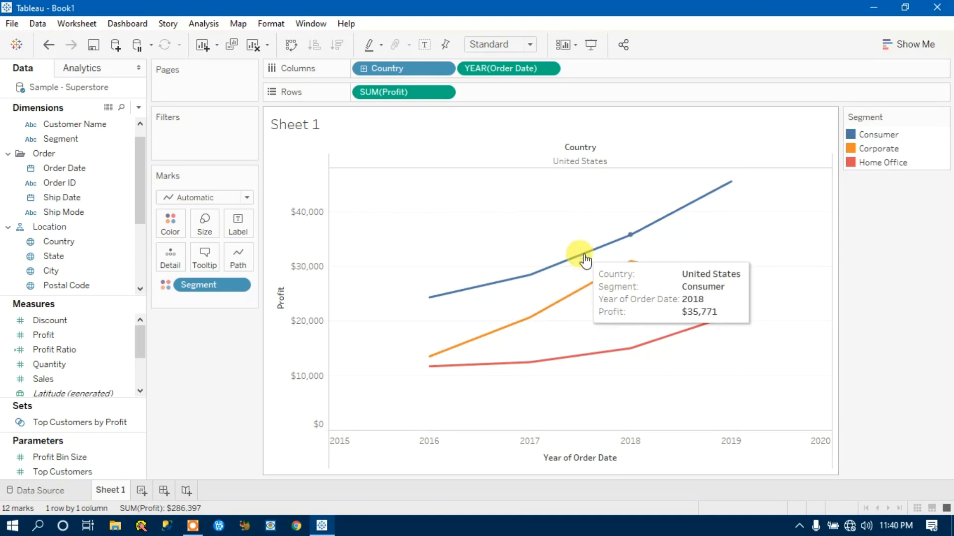
mouse_move(705, 279)
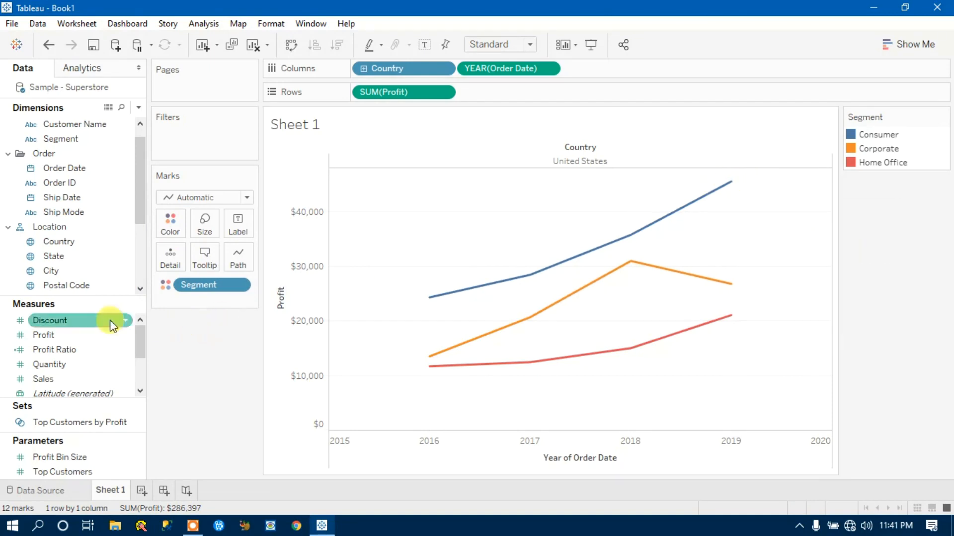
- Label the lines with Segment and Profit
drag(44, 138, 237, 224)
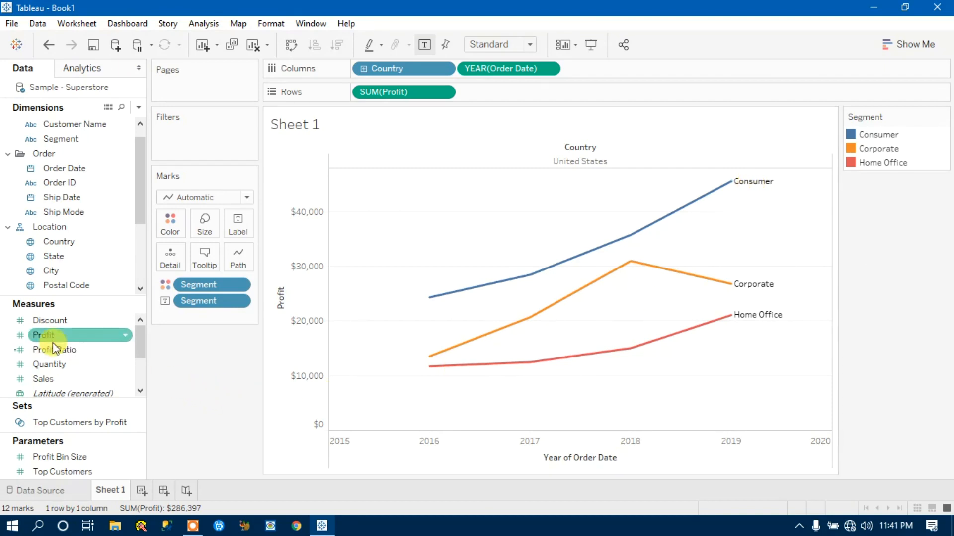
click(40, 337)
drag(41, 340, 238, 227)
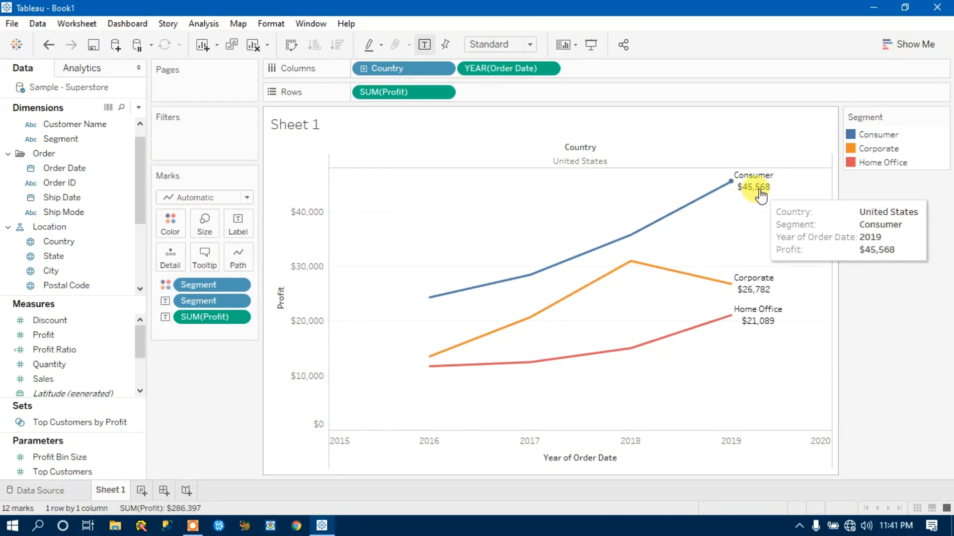
mouse_move(770, 298)
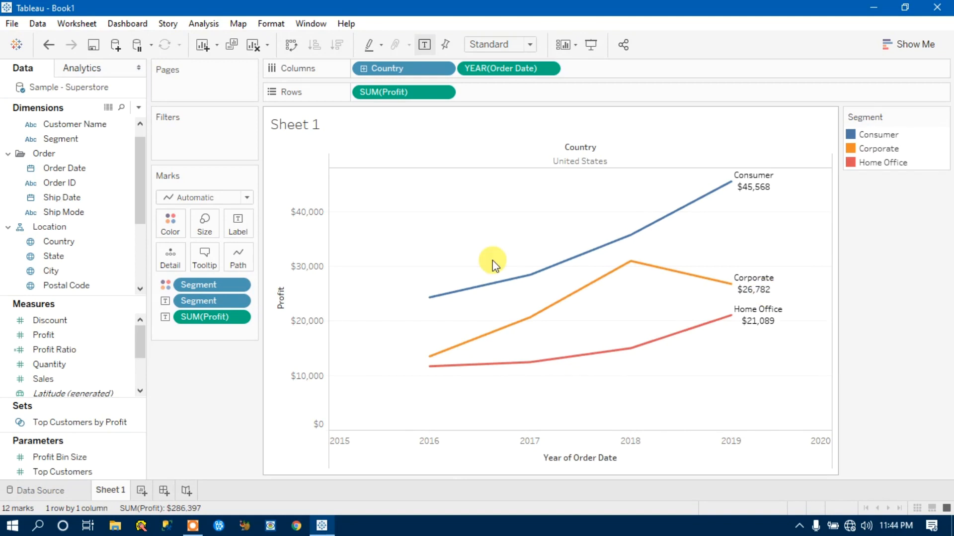
mouse_move(723, 189)
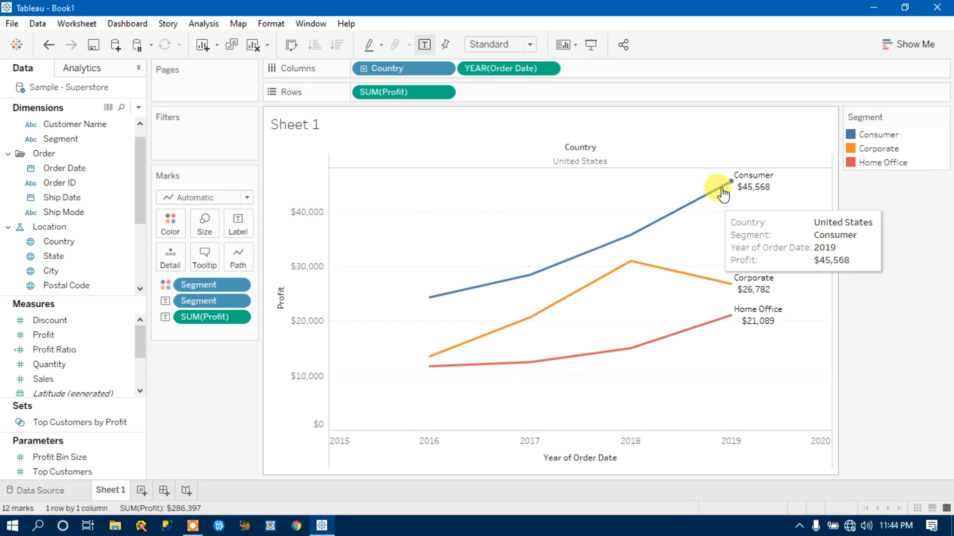
mouse_move(492, 301)
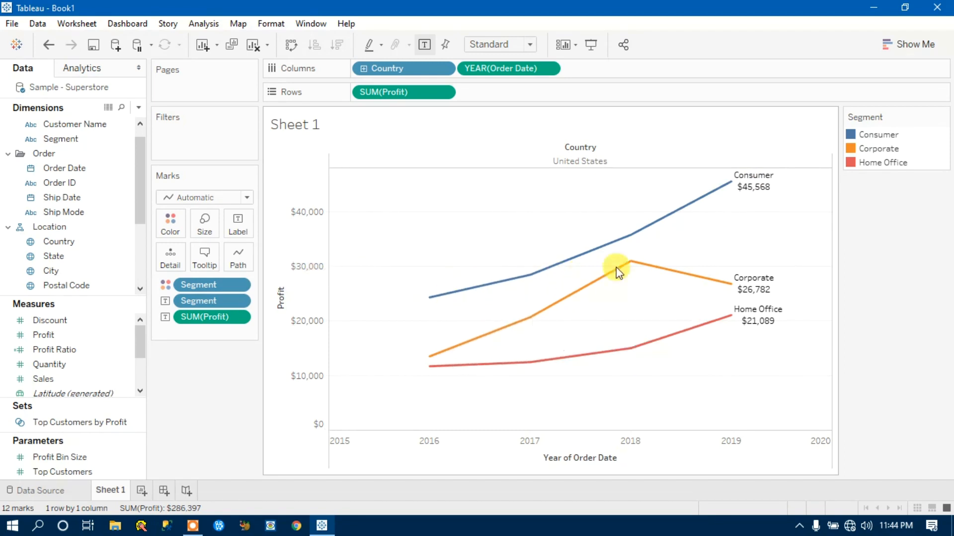
- Increase the mark size to make the profit lines much thicker
click(203, 232)
click(254, 259)
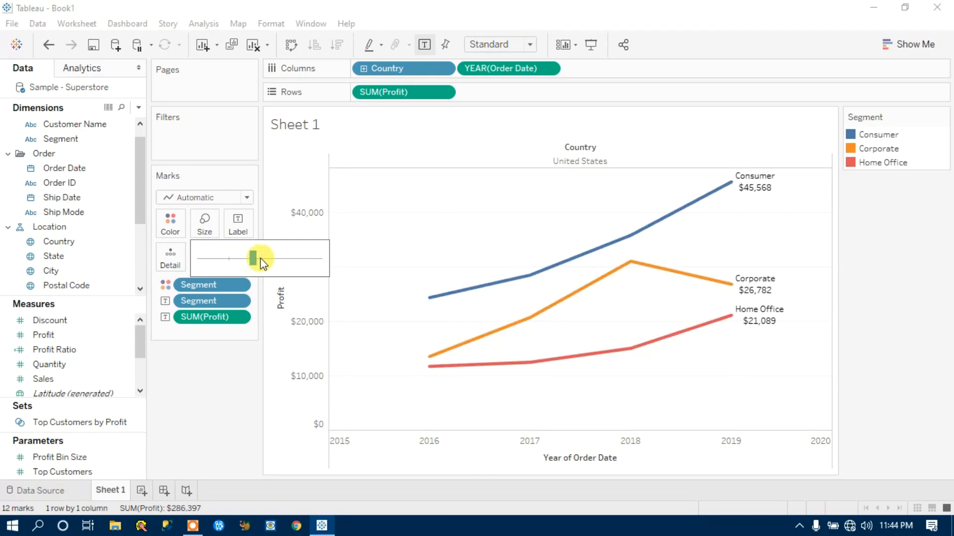
drag(270, 258, 309, 260)
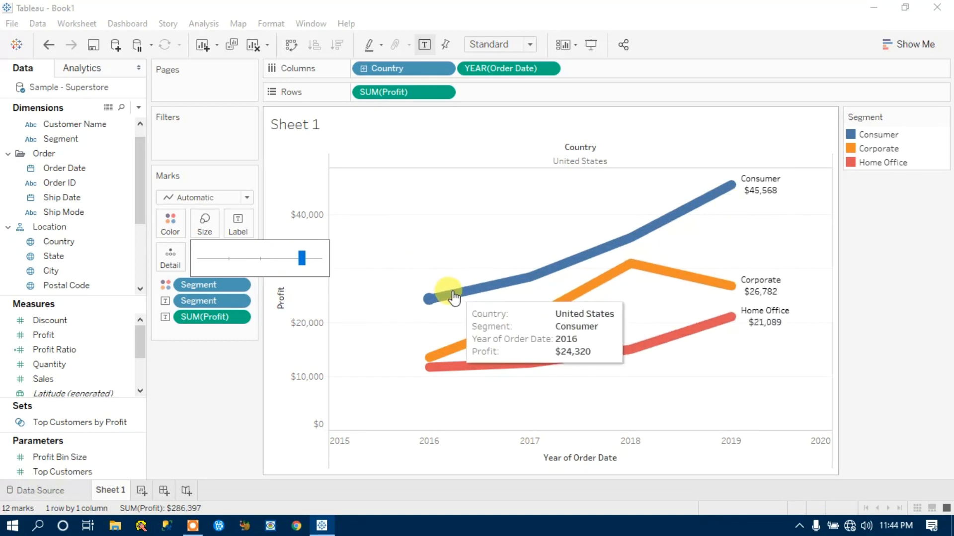
mouse_move(557, 316)
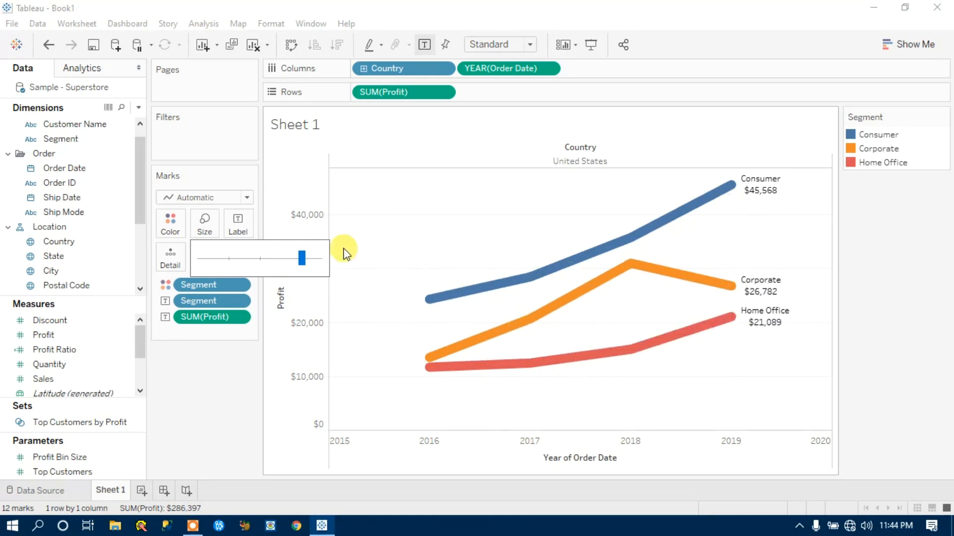
click(181, 370)
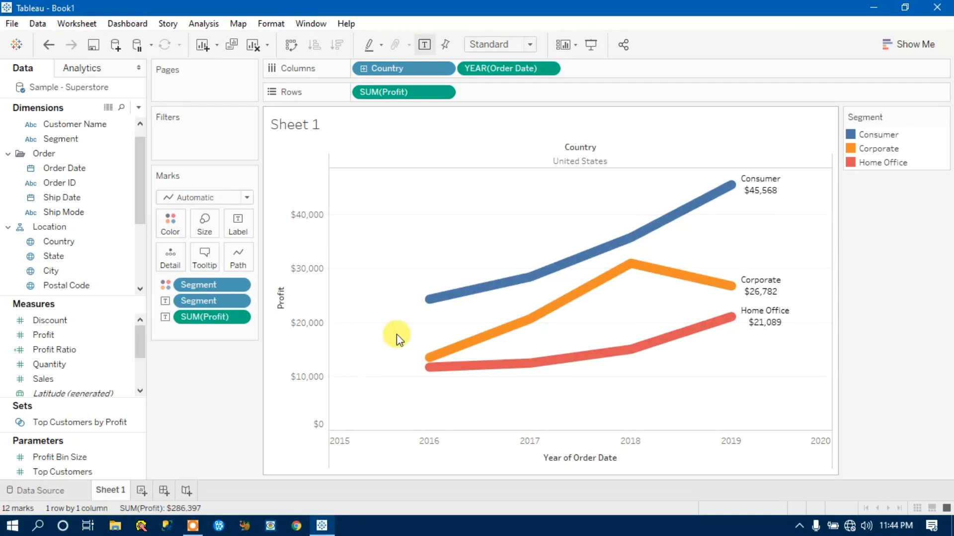
- Reduce the mark size to make the profit lines thin
click(203, 224)
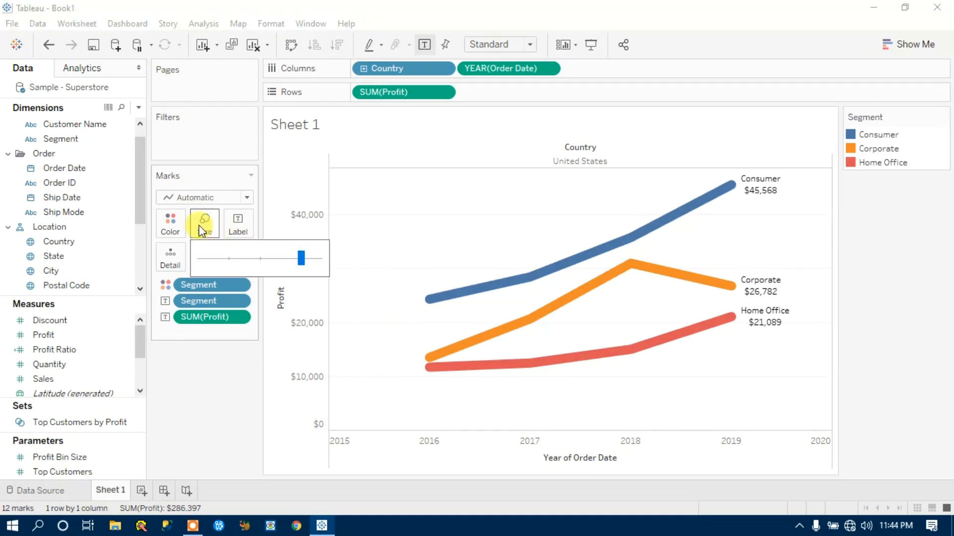
drag(248, 262, 232, 258)
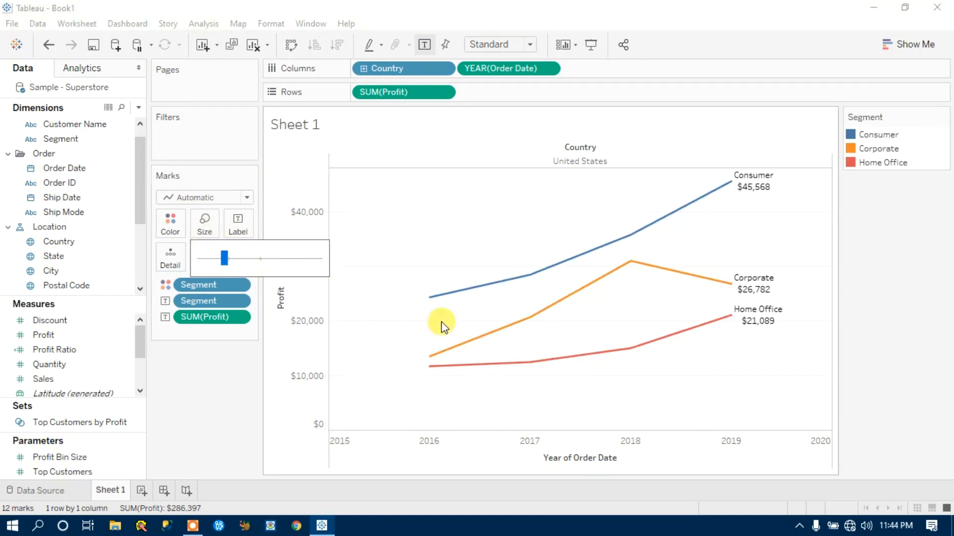
mouse_move(543, 277)
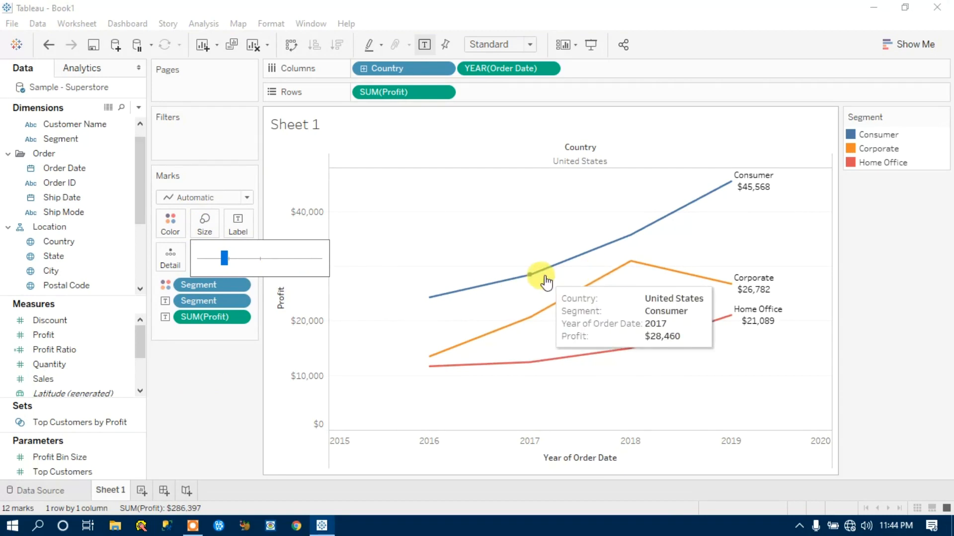
click(224, 371)
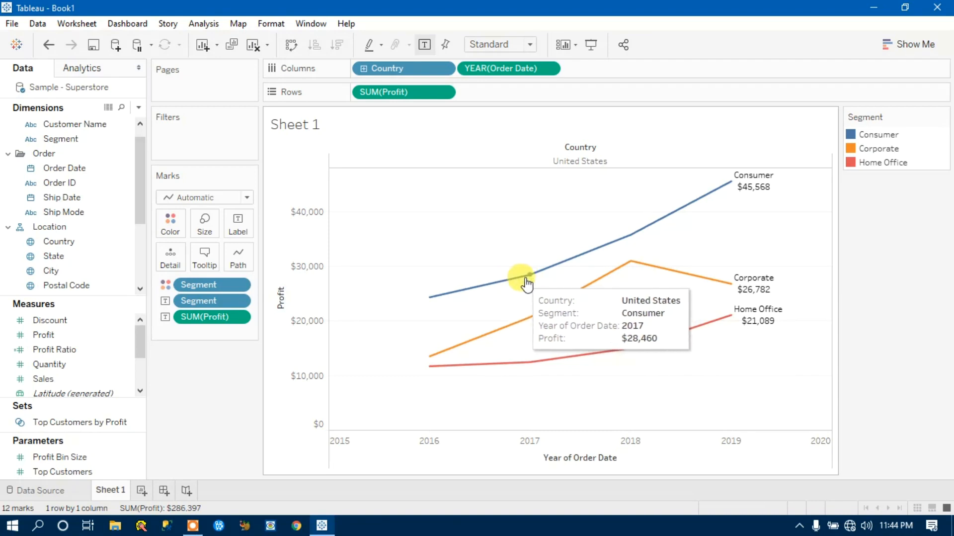
- Examine the yearly profit points on the Consumer and Home Office lines
mouse_move(733, 182)
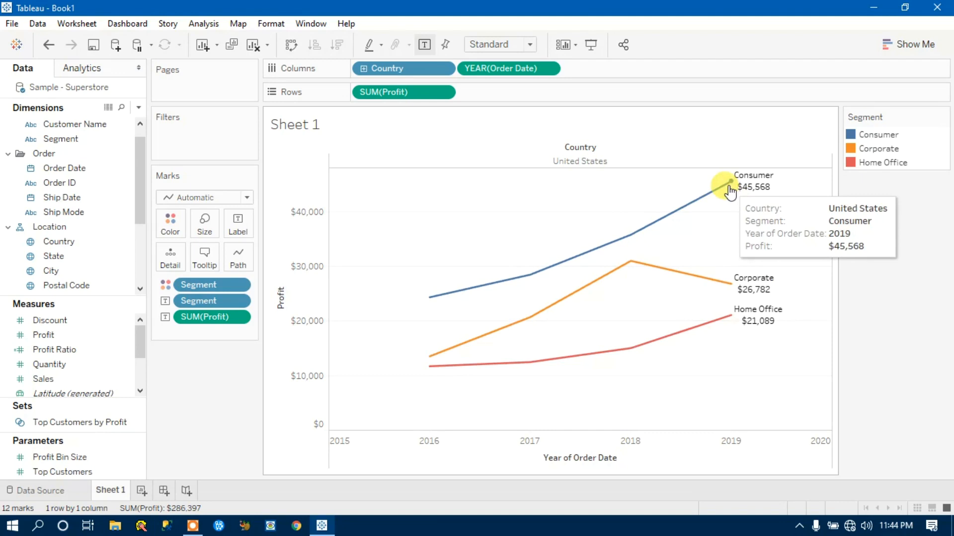
mouse_move(436, 298)
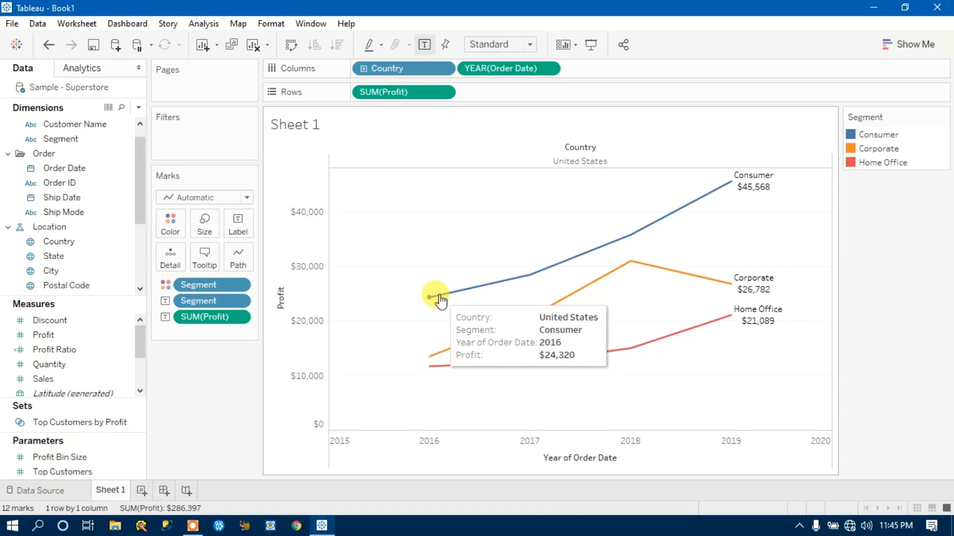
mouse_move(431, 368)
mouse_move(522, 369)
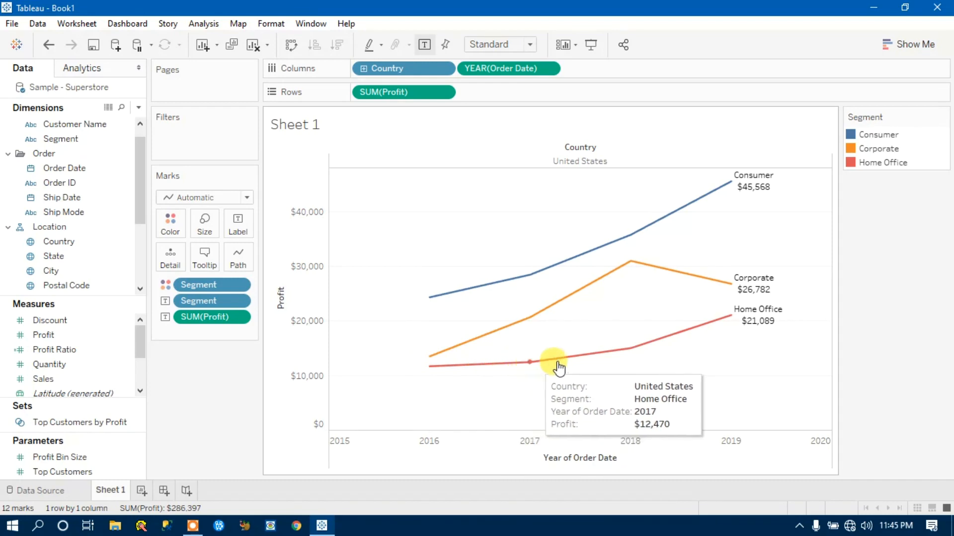
mouse_move(629, 353)
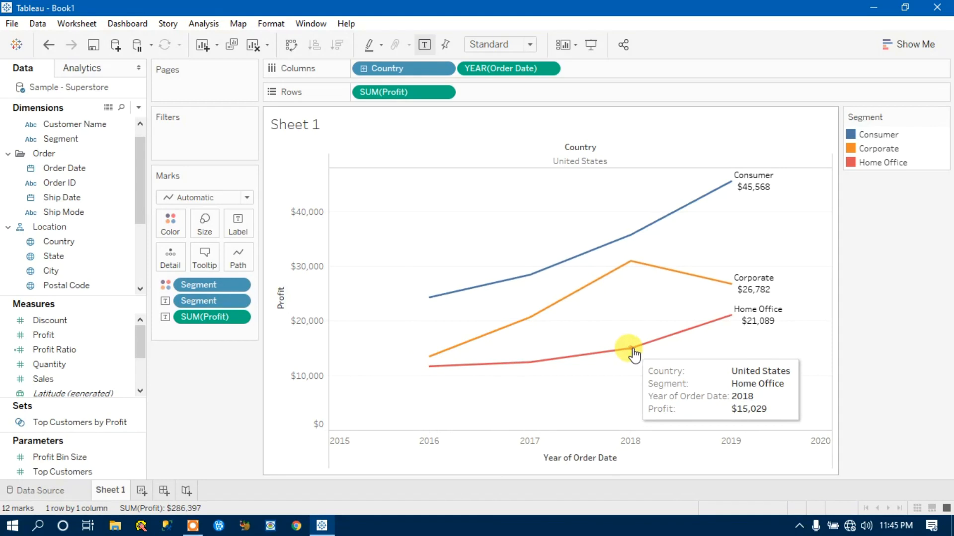
mouse_move(724, 322)
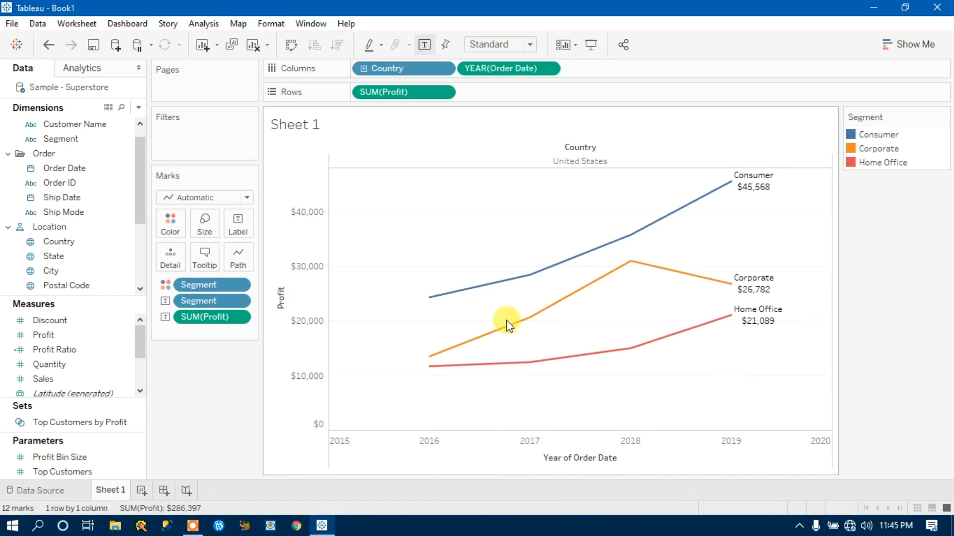
- Size the lines by Profit to view the varying thickness, and remove that measure from the marks again
drag(48, 336, 205, 226)
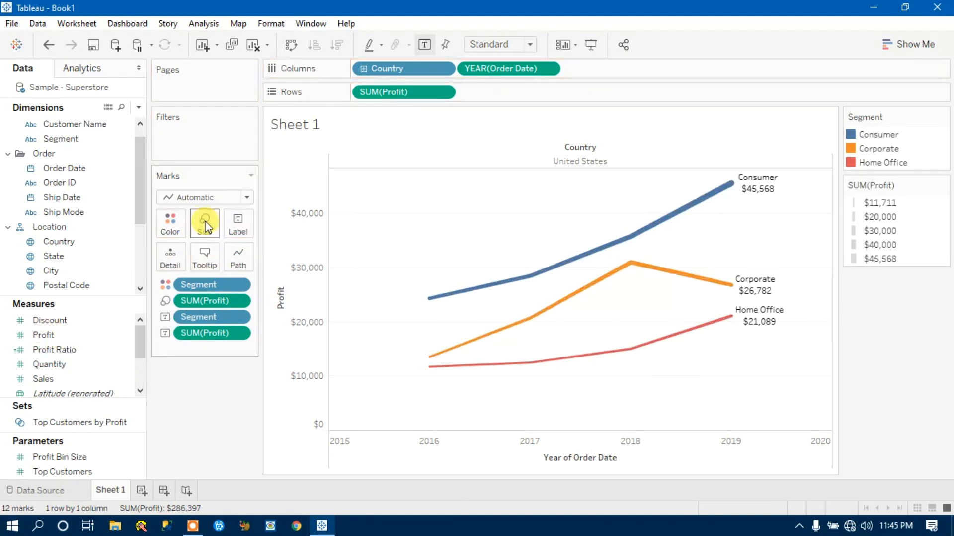
mouse_move(546, 356)
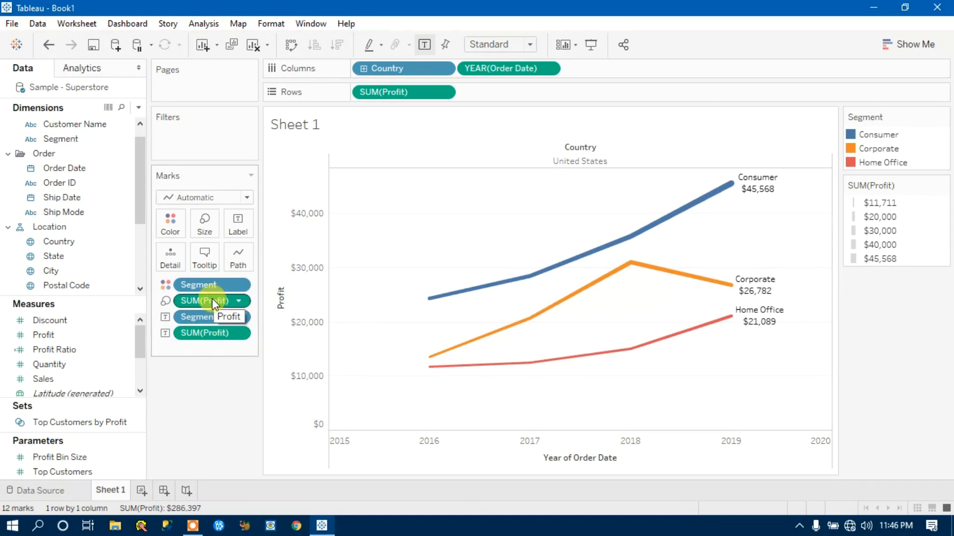
drag(215, 304, 199, 407)
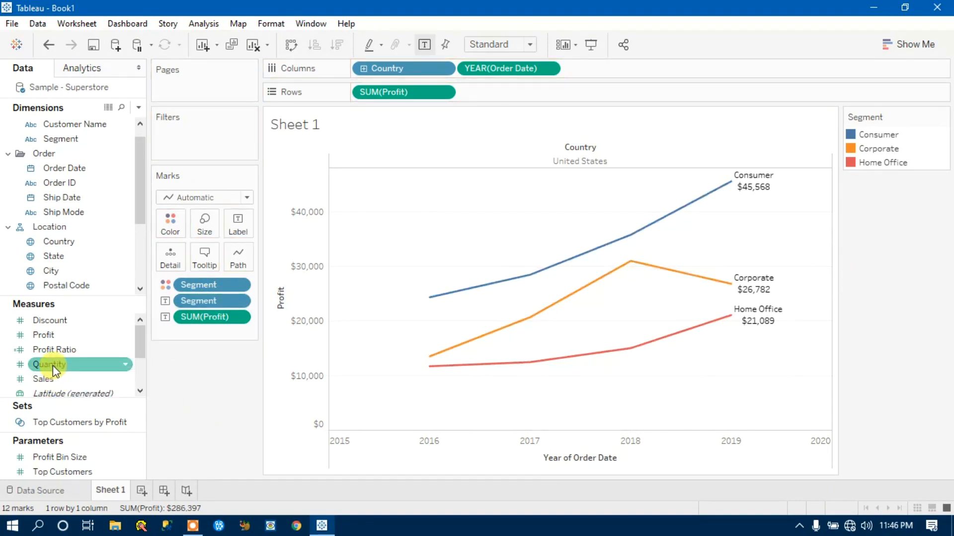
- Size the lines by Quantity, inspect the yearly points on the Corporate line, and remove Quantity from the marks
drag(53, 368, 202, 228)
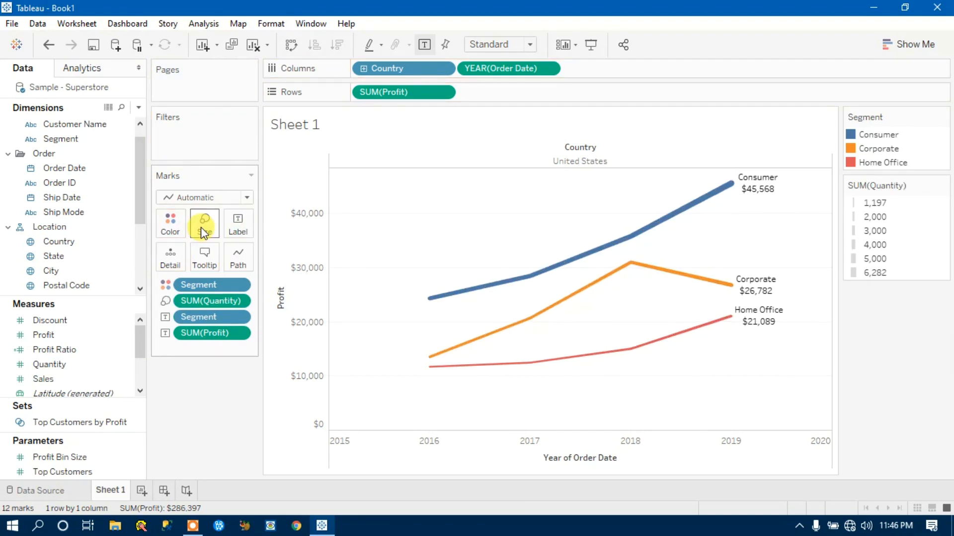
mouse_move(529, 286)
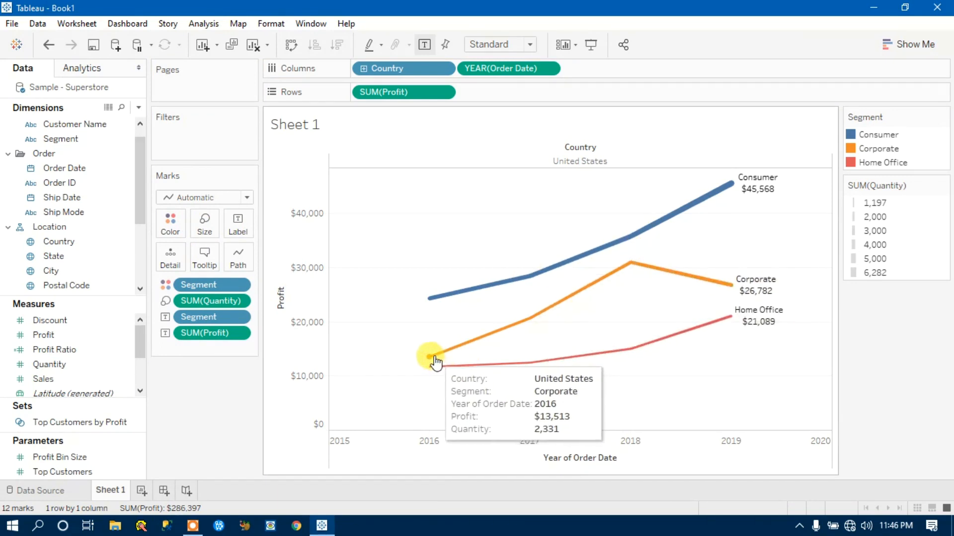
mouse_move(530, 323)
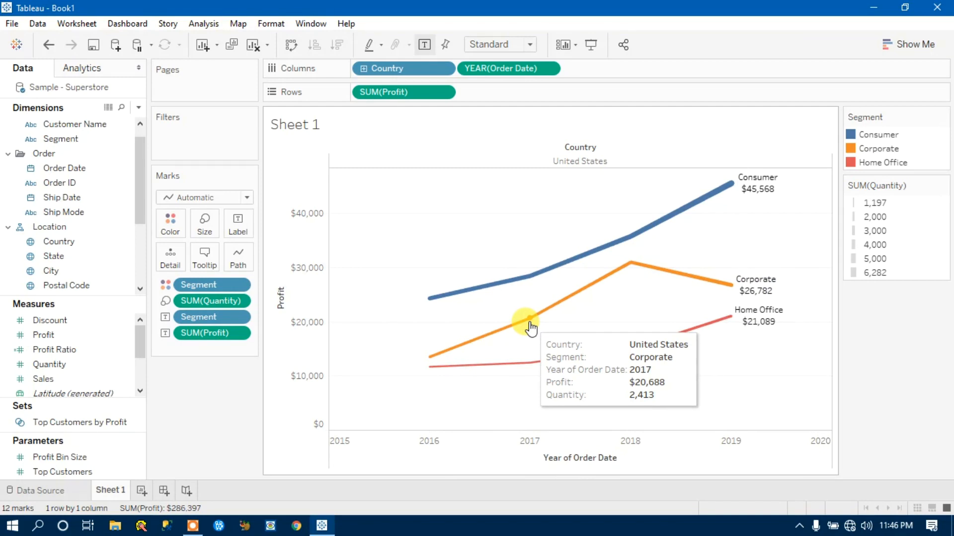
mouse_move(731, 288)
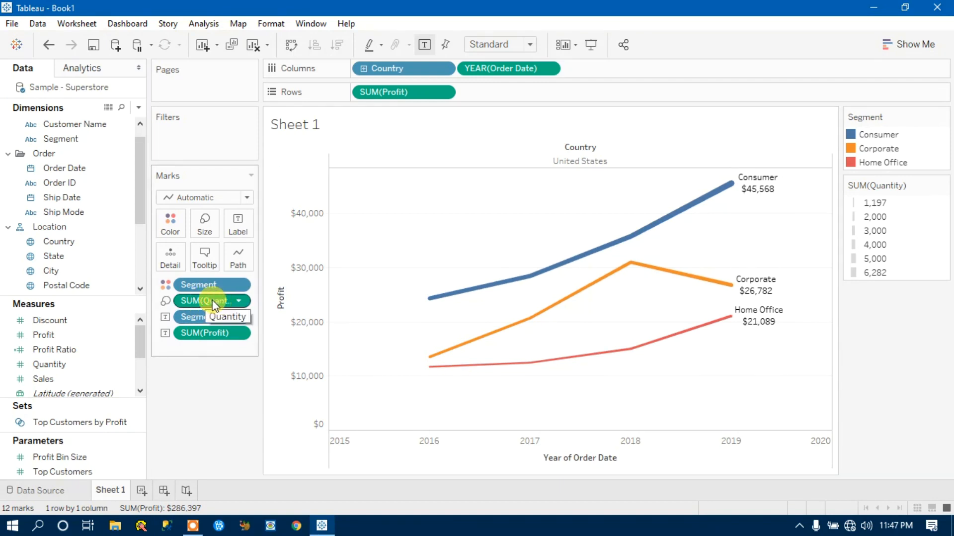
drag(211, 305, 212, 420)
- Size the lines by Sales and inspect the profit and sales of points on the Consumer and Corporate lines
click(44, 379)
drag(42, 393, 204, 226)
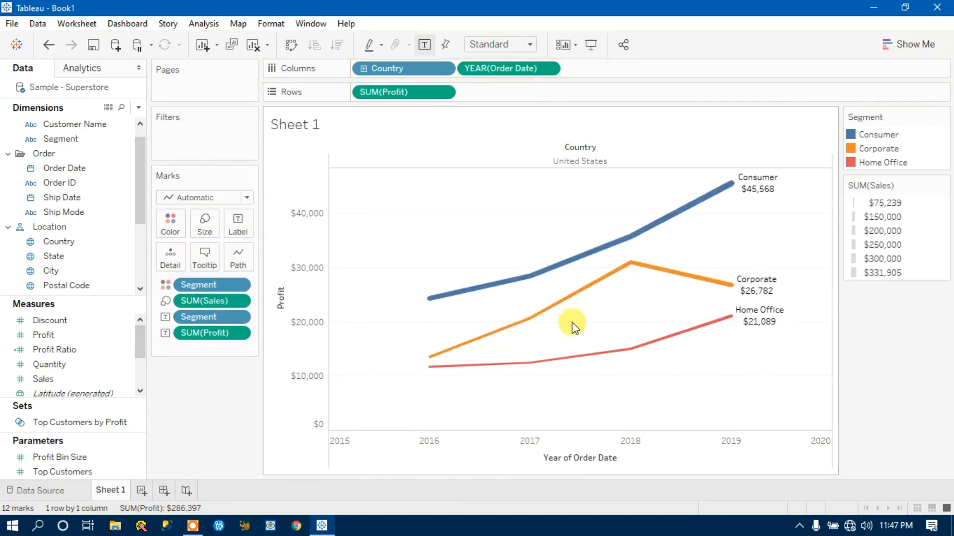
mouse_move(430, 301)
mouse_move(625, 248)
mouse_move(628, 265)
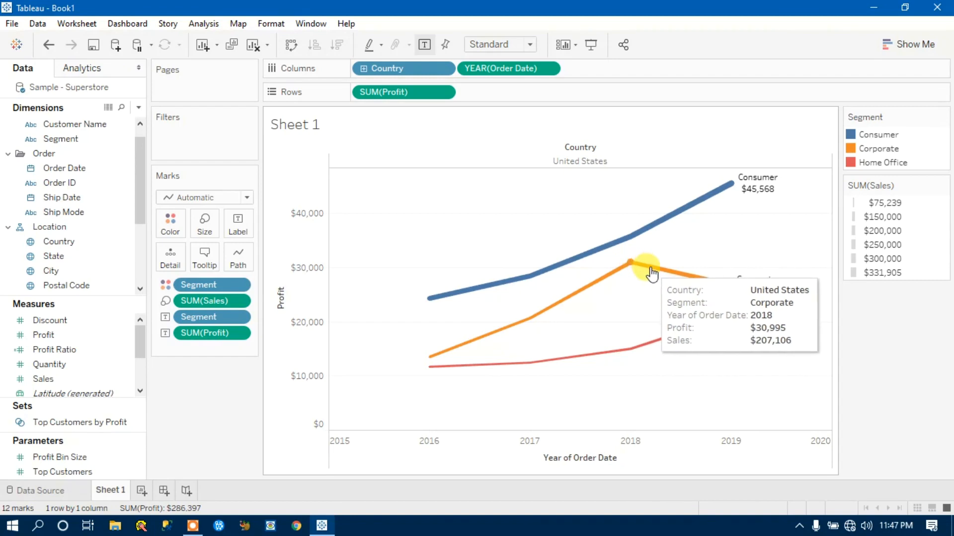
- Add a Segment filter to the view with Consumer, Corporate and Home Office all included
mouse_move(692, 277)
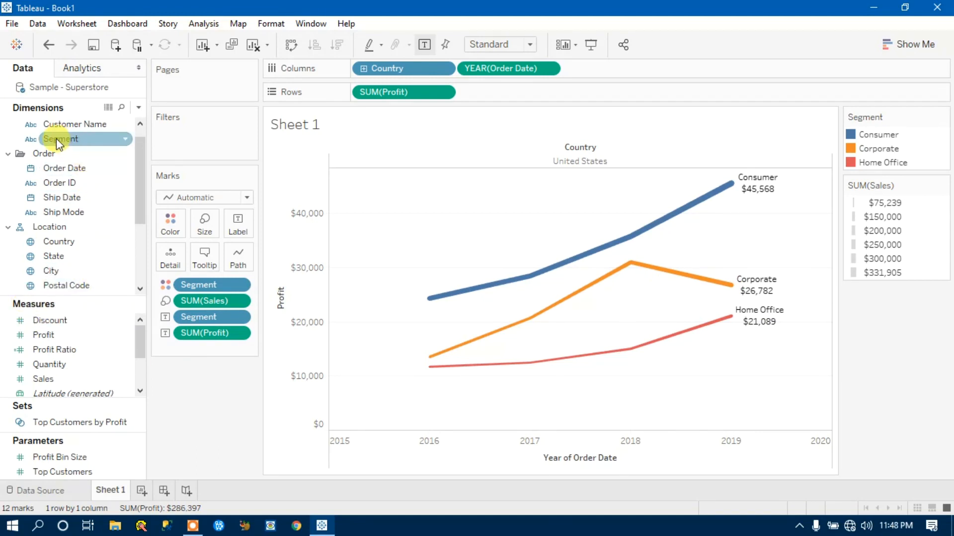
drag(59, 143, 183, 136)
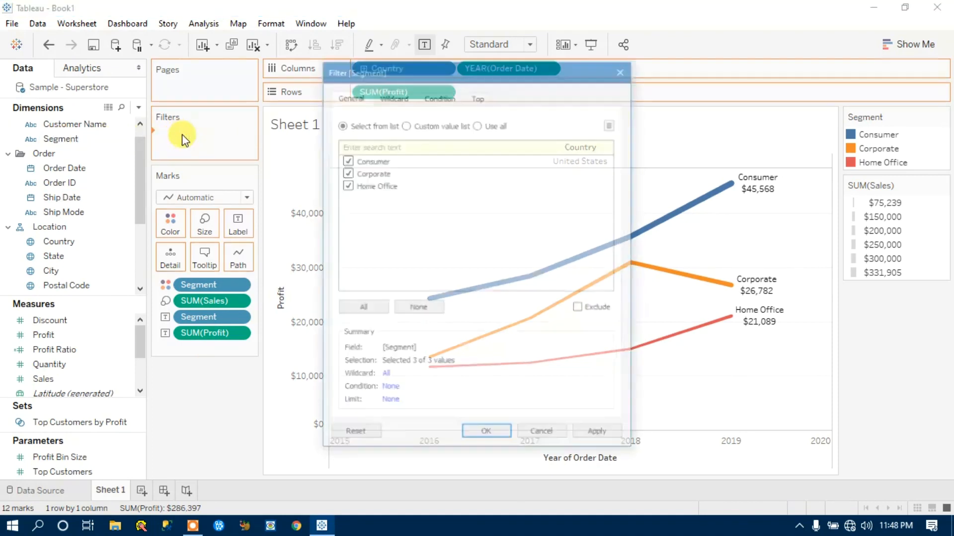
click(367, 316)
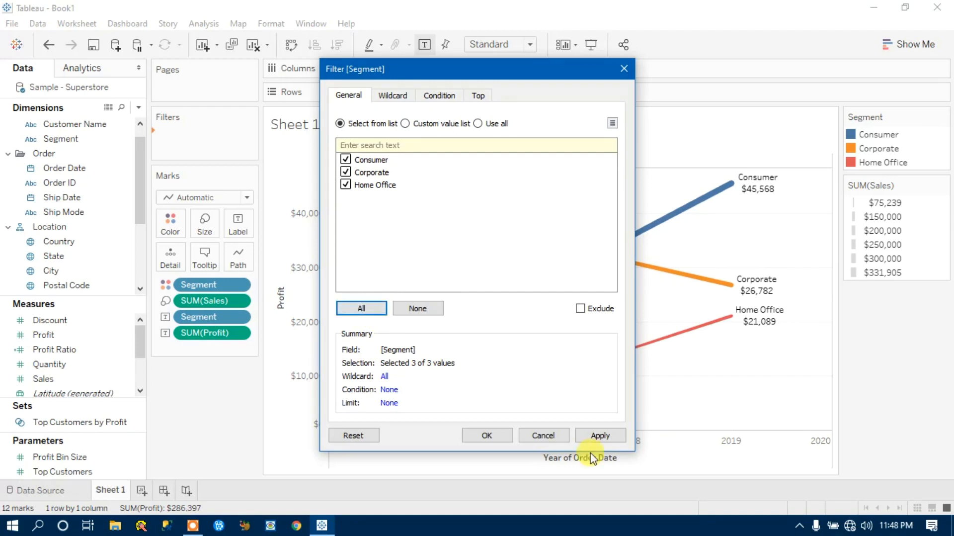
click(600, 436)
click(487, 435)
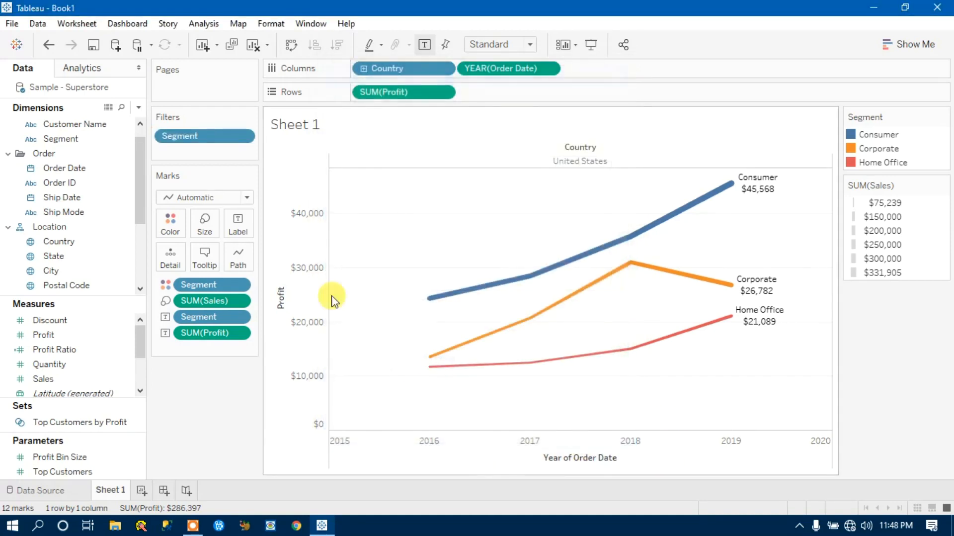
- Show the interactive Segment filter card beside the chart and view its available display options
click(244, 136)
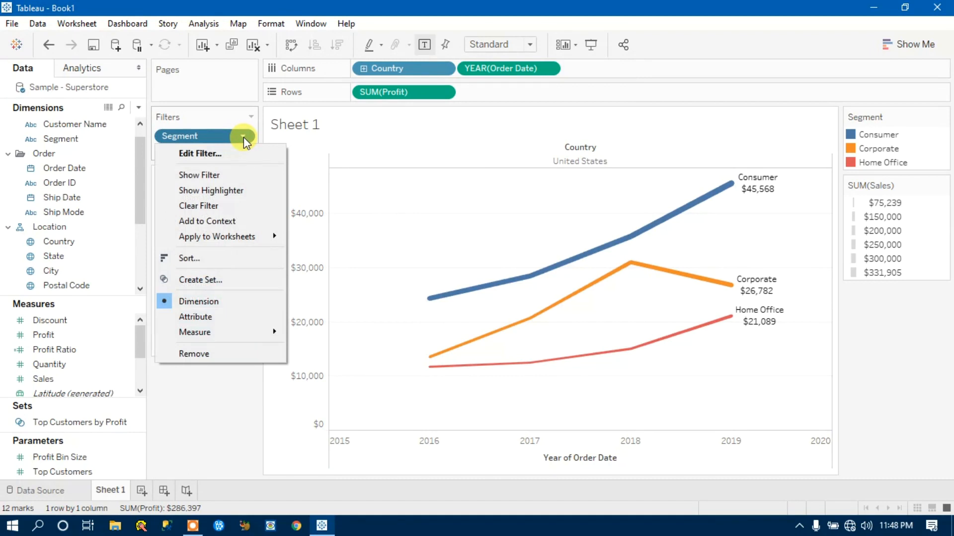
click(222, 175)
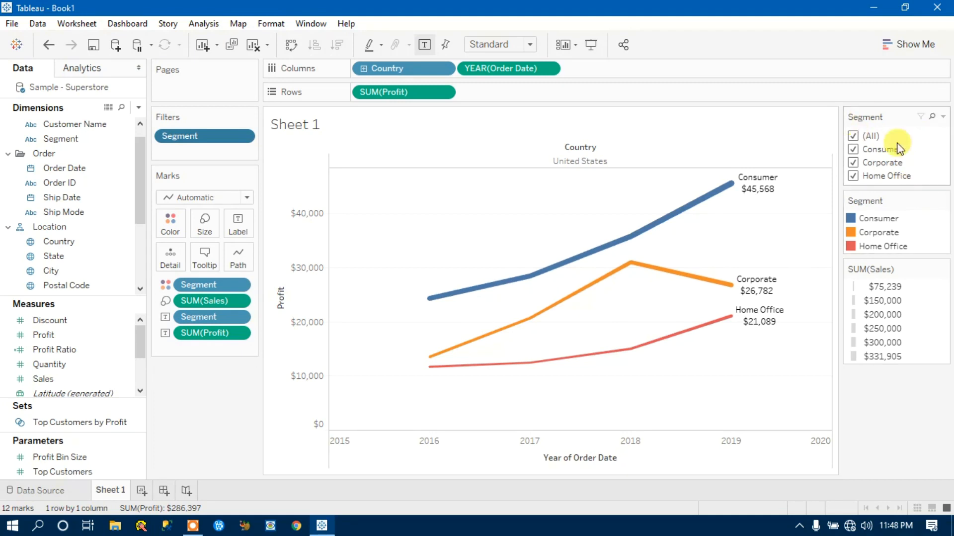
click(943, 116)
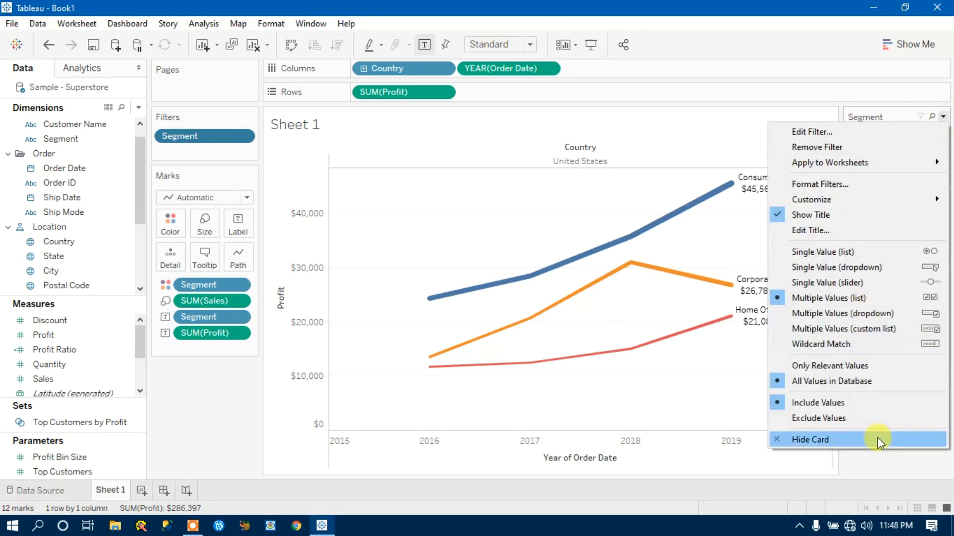
click(911, 480)
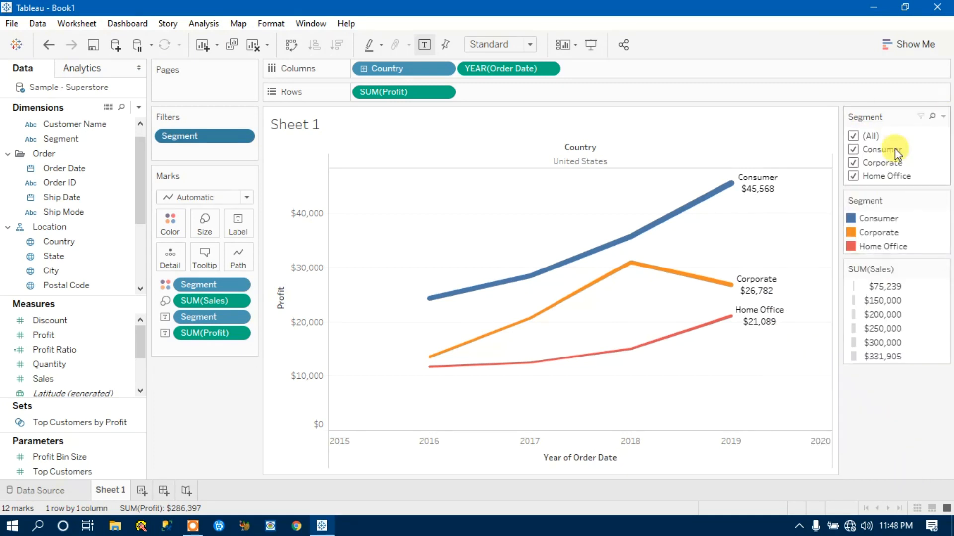
- Limit the Segment filter to the top 2 segments by the sum of Sales
click(944, 117)
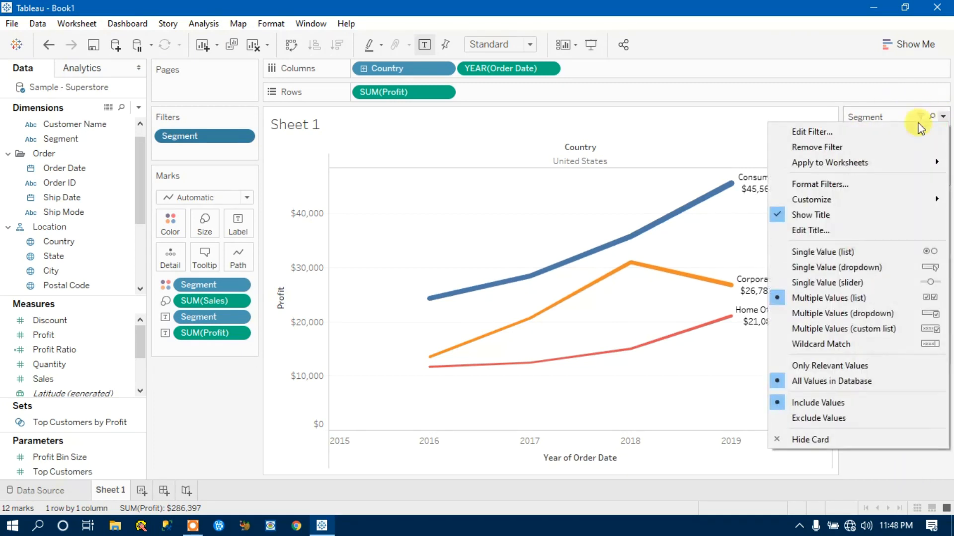
click(820, 140)
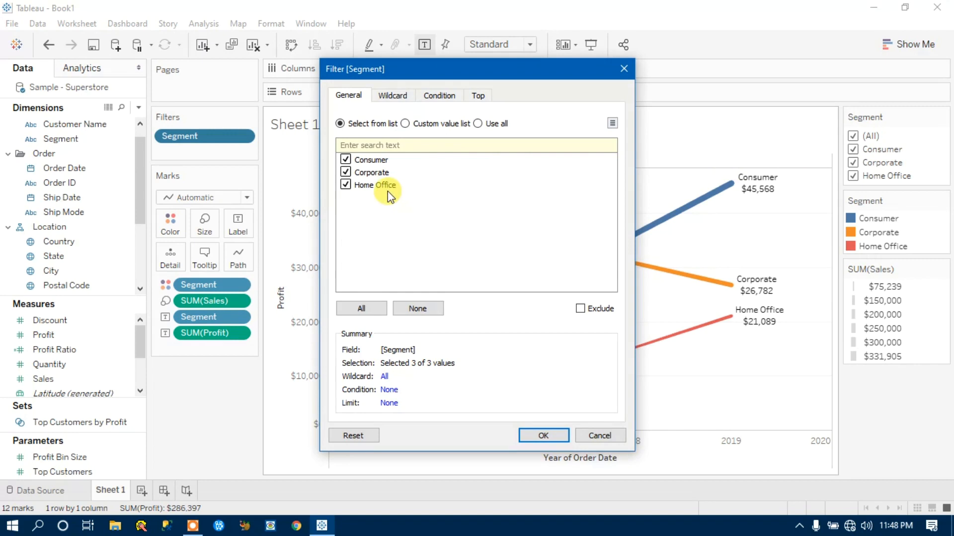
drag(426, 66, 147, 95)
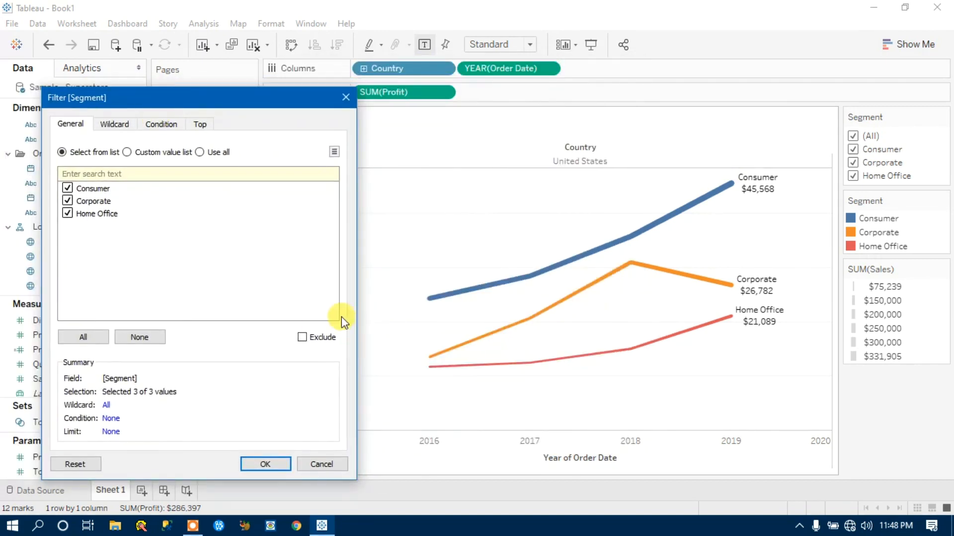
click(118, 128)
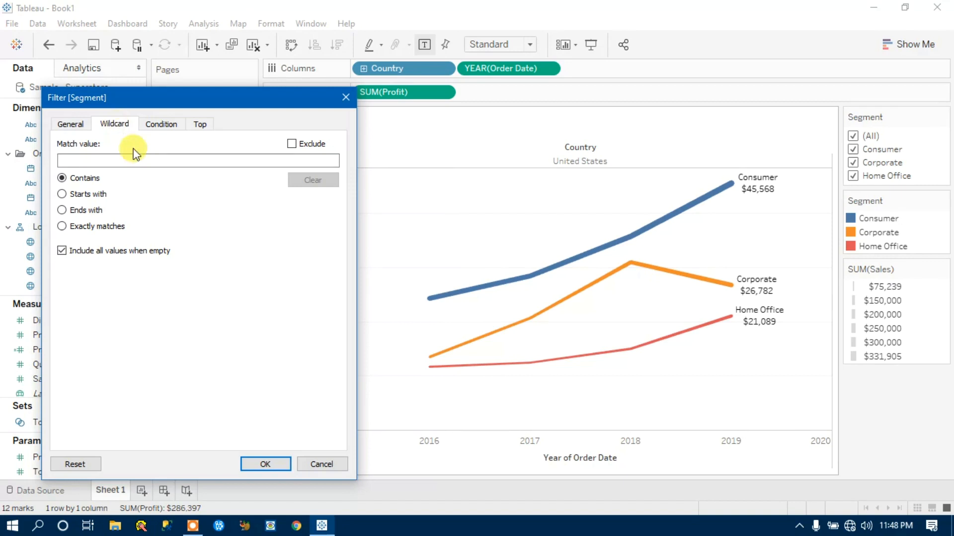
click(169, 128)
click(201, 124)
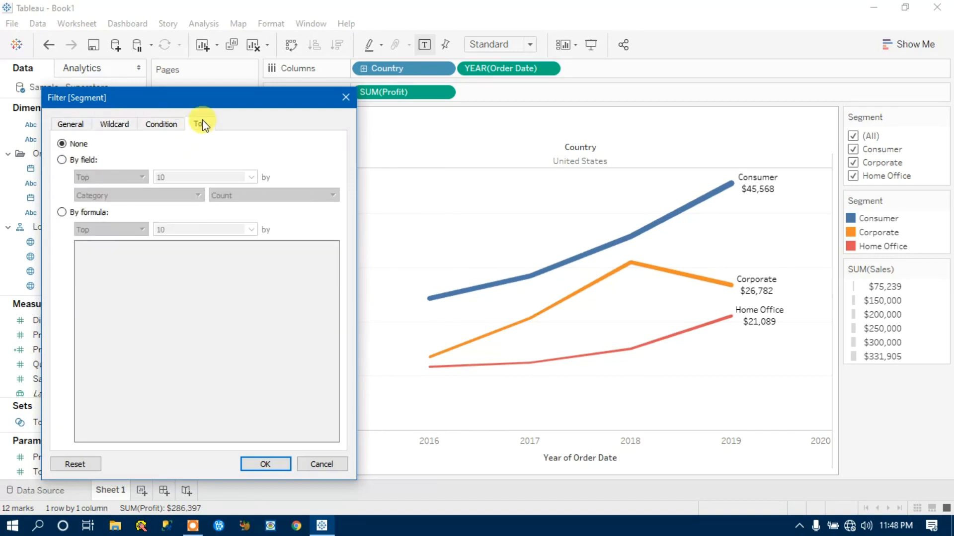
click(62, 160)
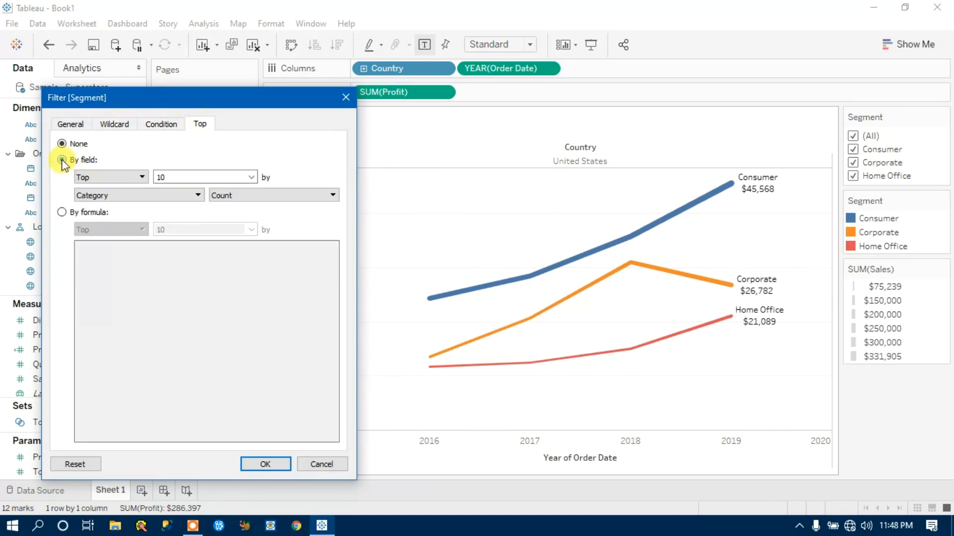
double_click(243, 178)
text(2)
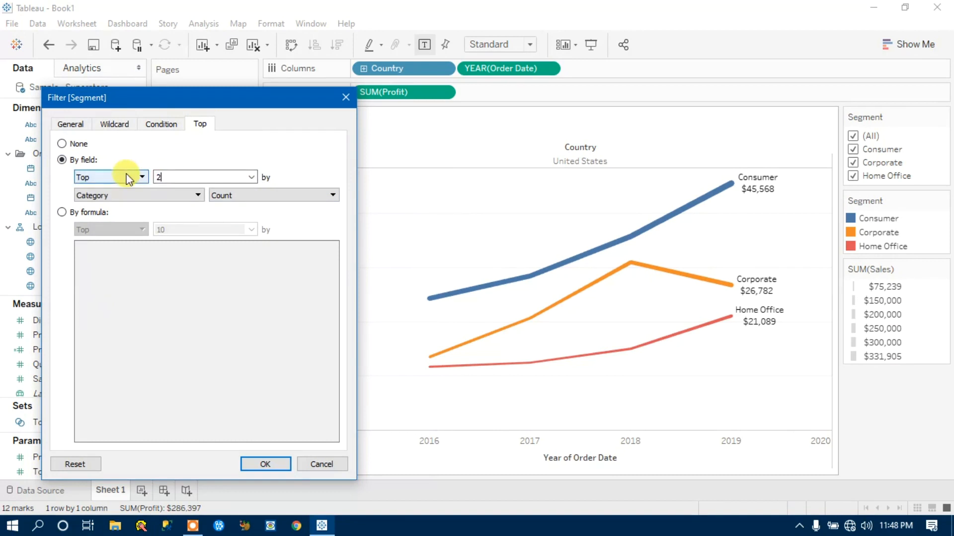
click(198, 195)
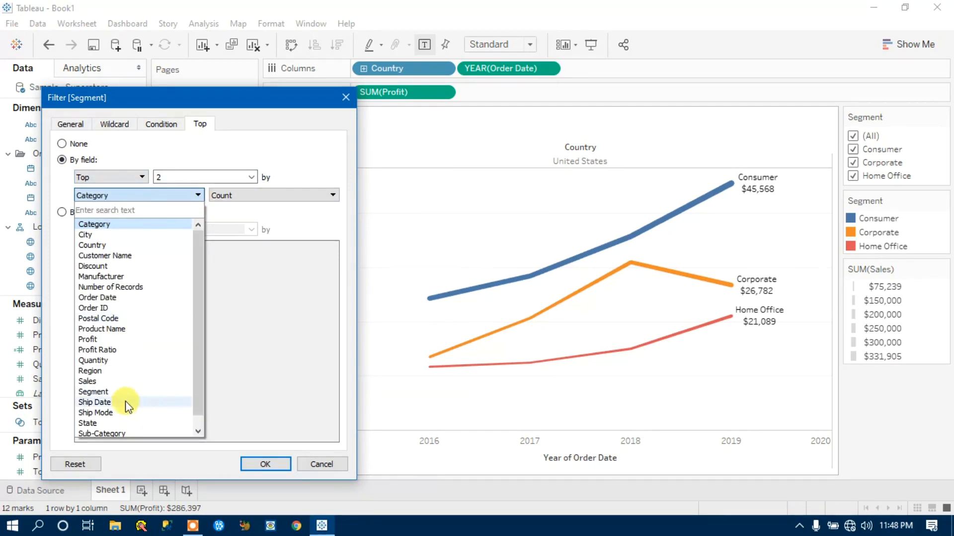
click(102, 382)
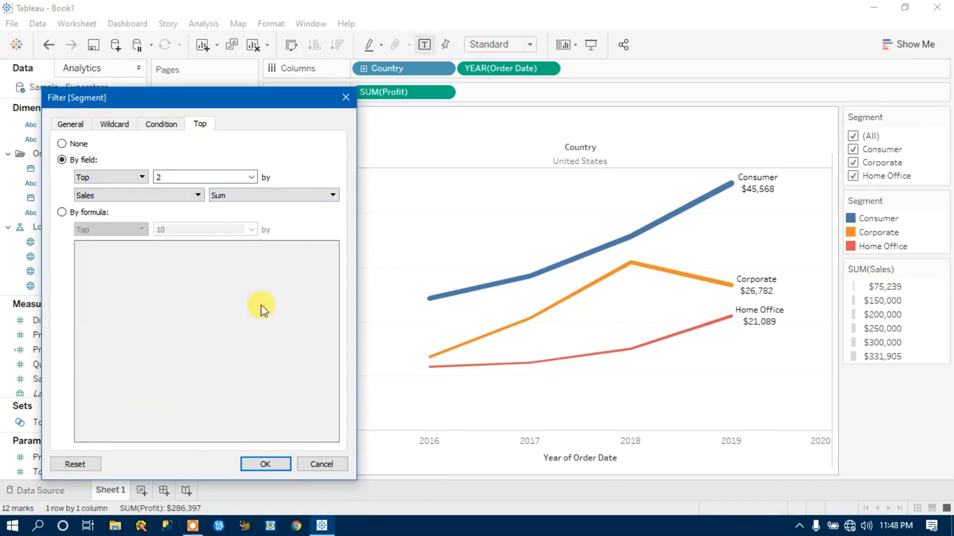
click(263, 463)
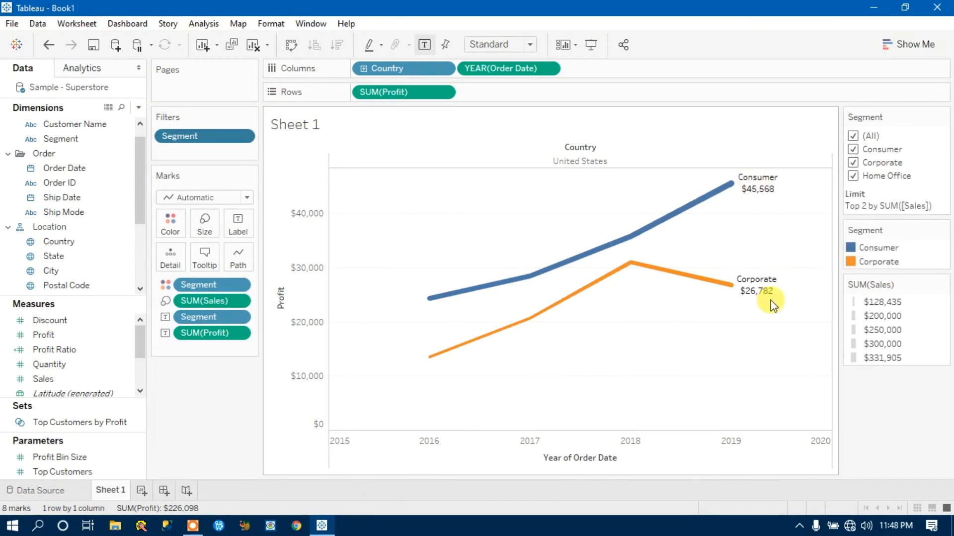
- Change the Segment filter's limit to the bottom 2 by the sum of Sales
mouse_move(756, 283)
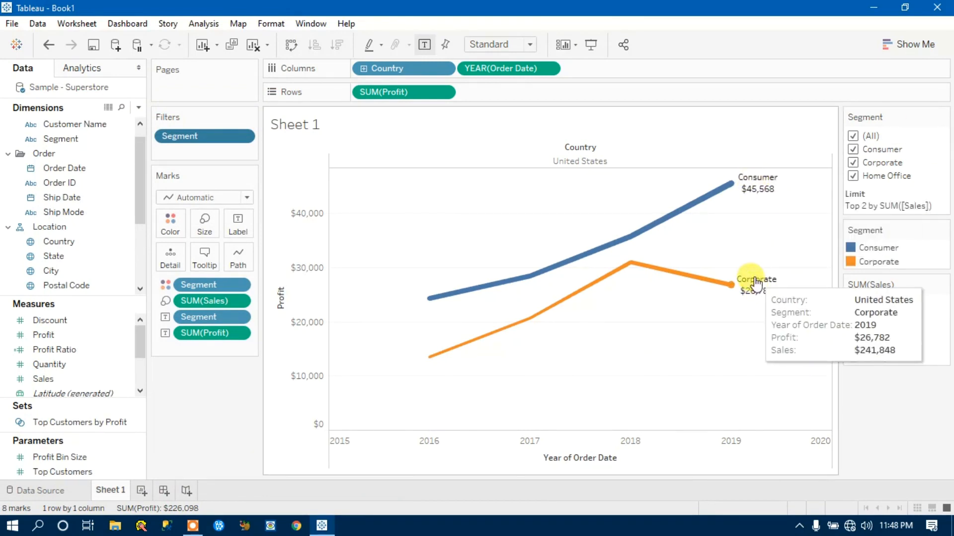
click(943, 116)
click(845, 132)
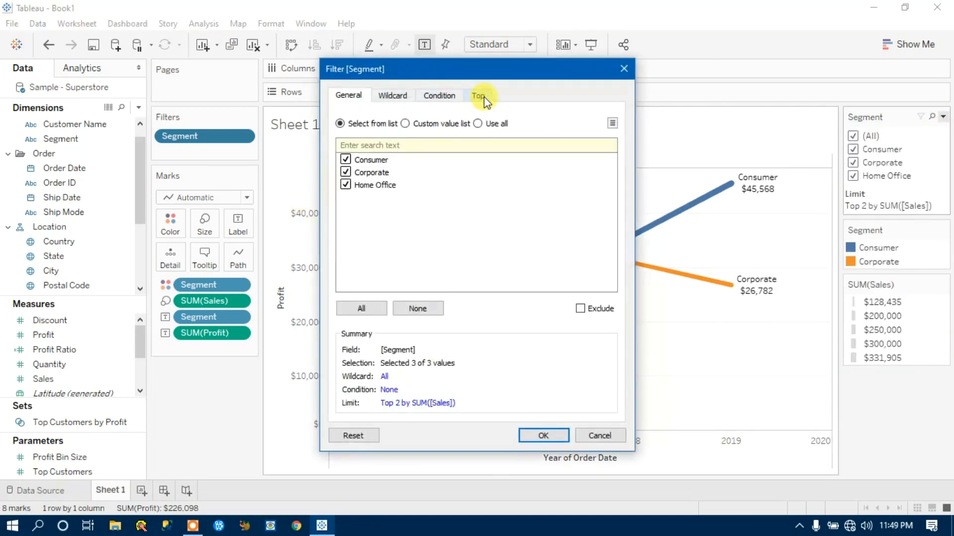
click(484, 98)
click(421, 147)
click(379, 169)
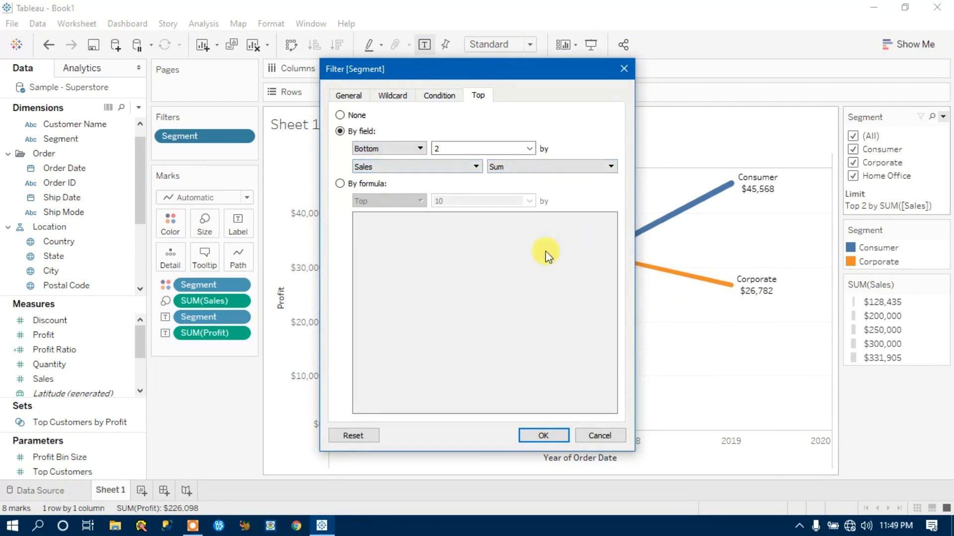
click(543, 435)
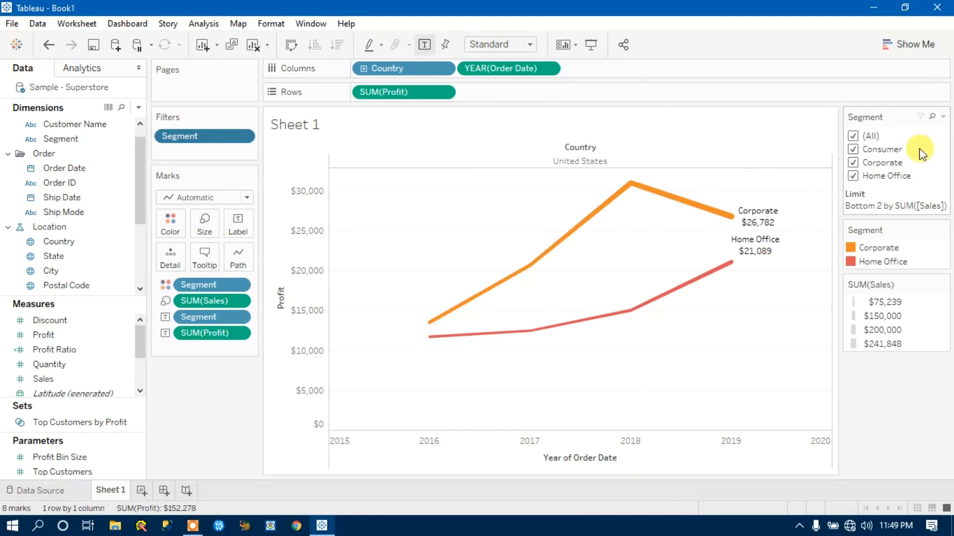
- Examine the Segment filter's General, Wildcard, Condition and Top settings, including the limit's direction and count choices, and close them without changes
click(944, 117)
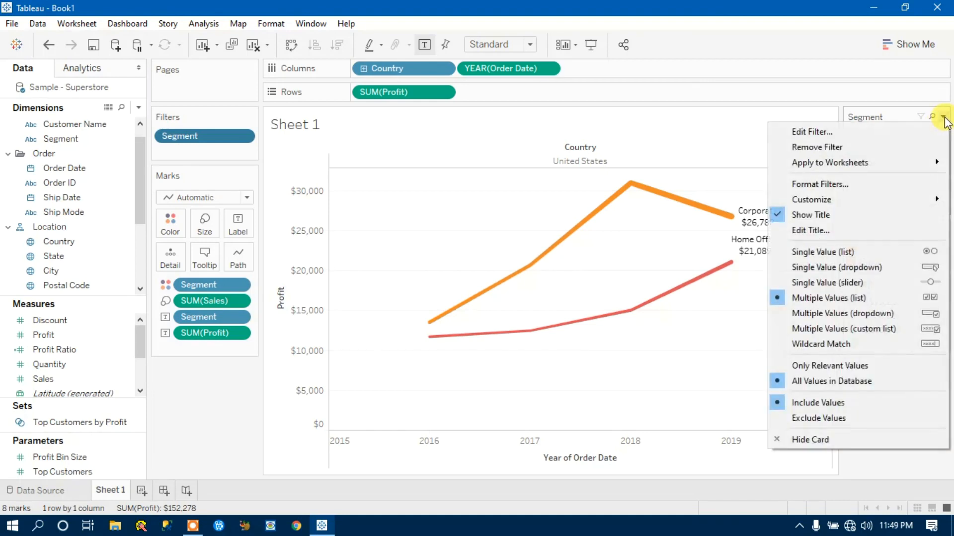
click(828, 131)
click(397, 97)
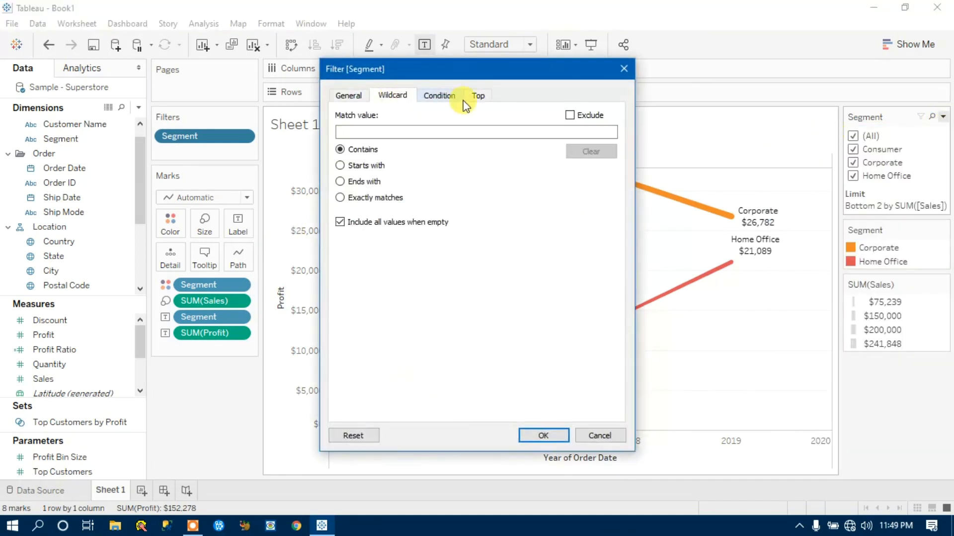
click(441, 95)
click(480, 97)
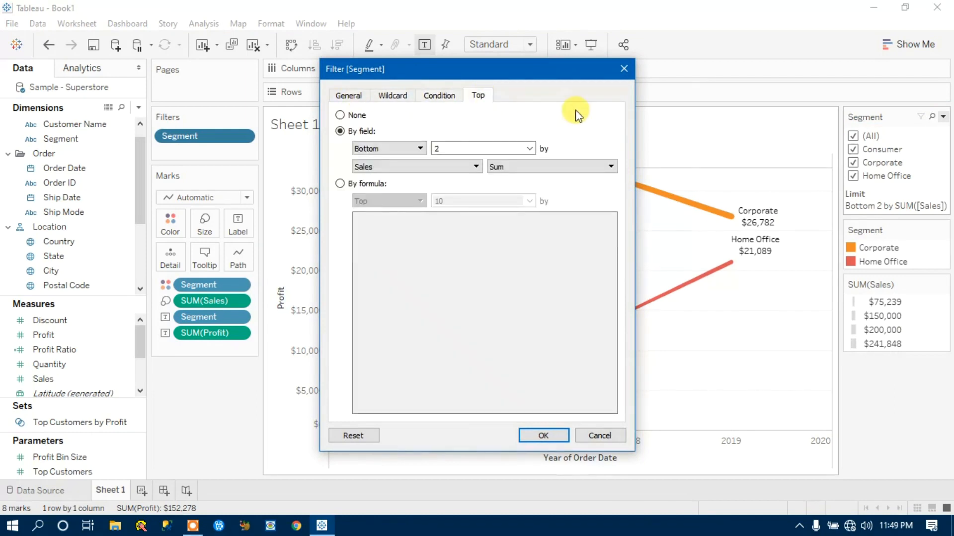
click(348, 95)
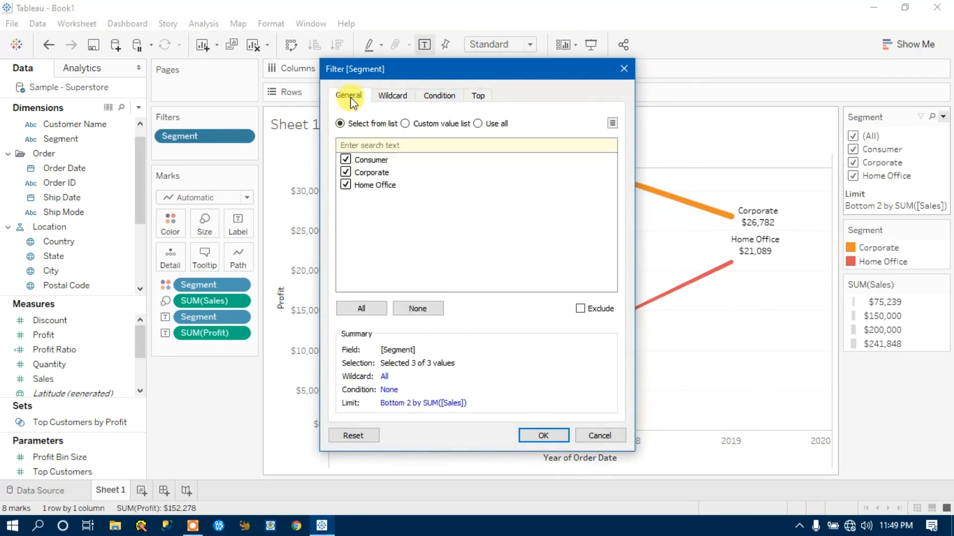
click(404, 100)
click(440, 98)
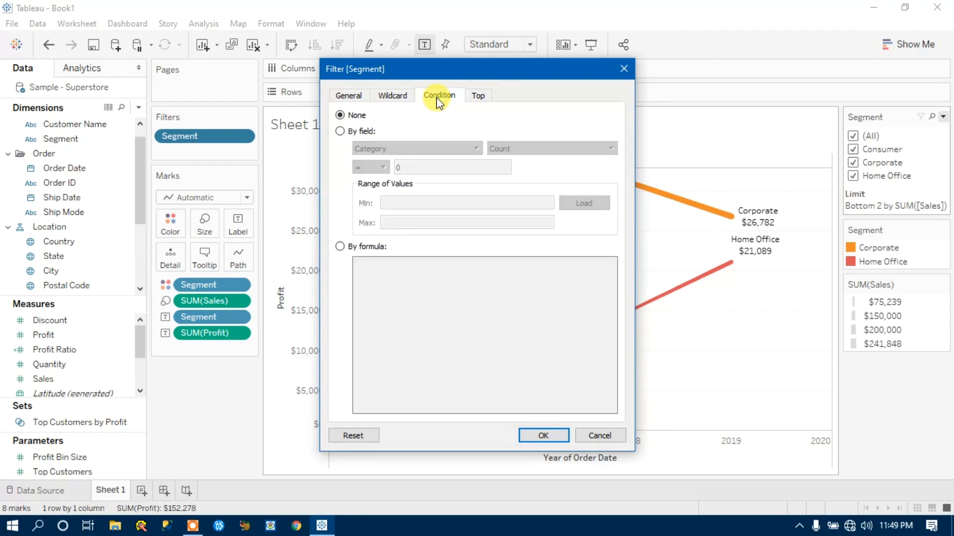
click(479, 95)
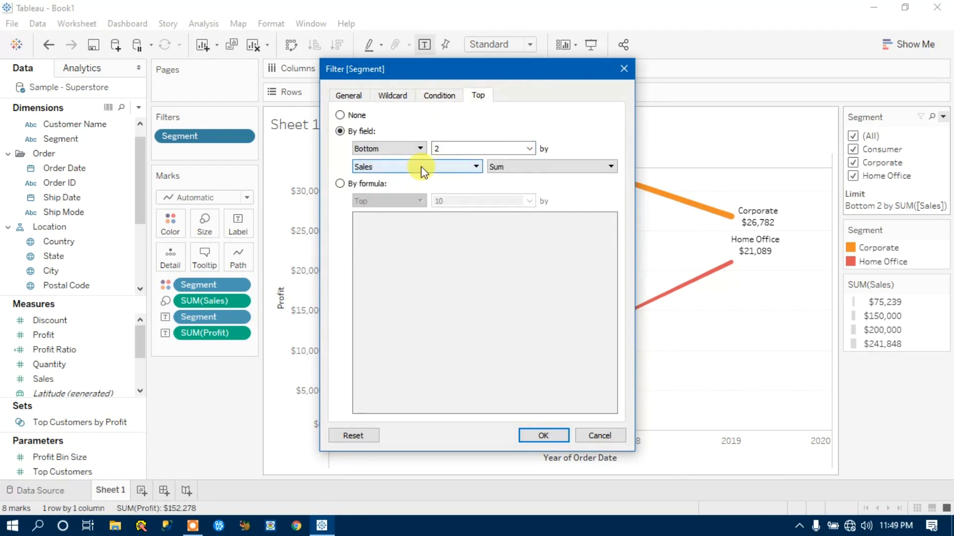
click(416, 148)
click(481, 118)
click(530, 148)
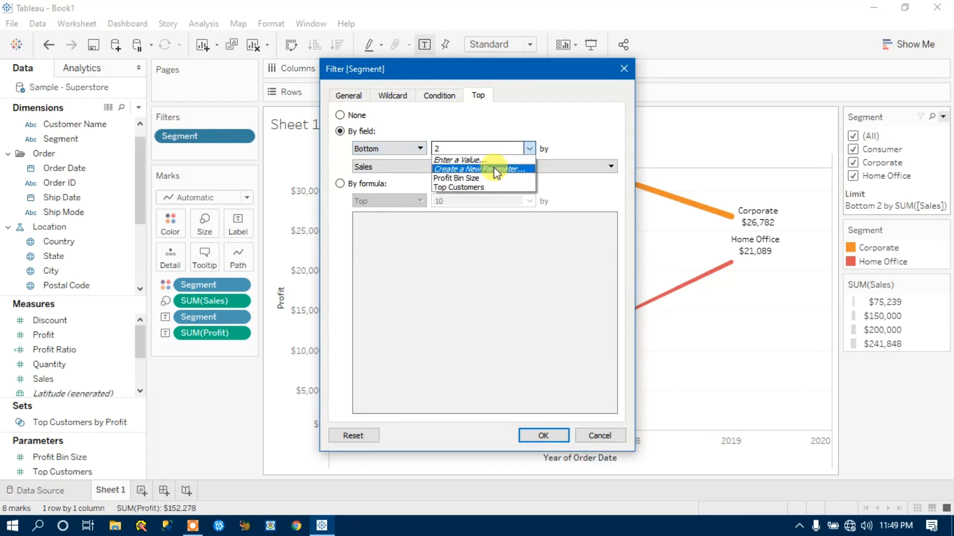
click(558, 127)
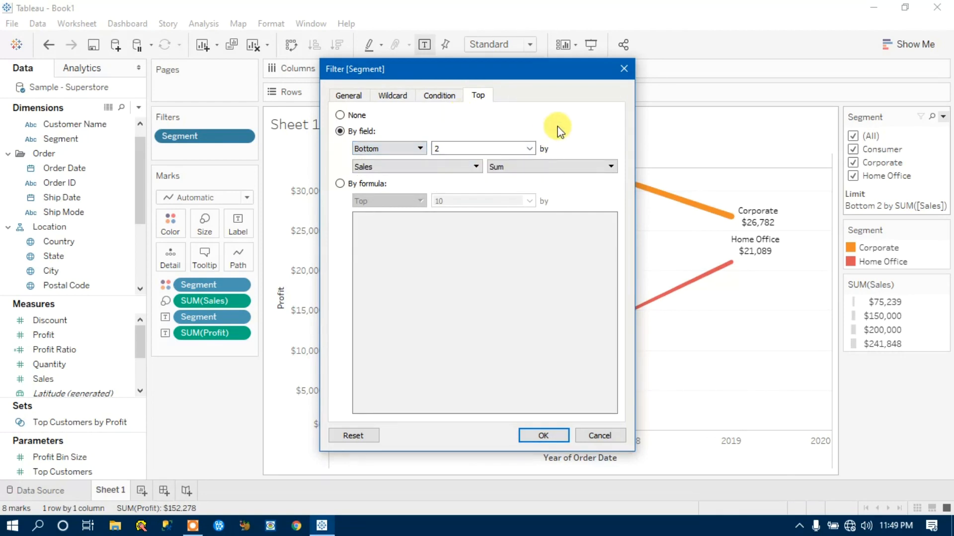
click(624, 70)
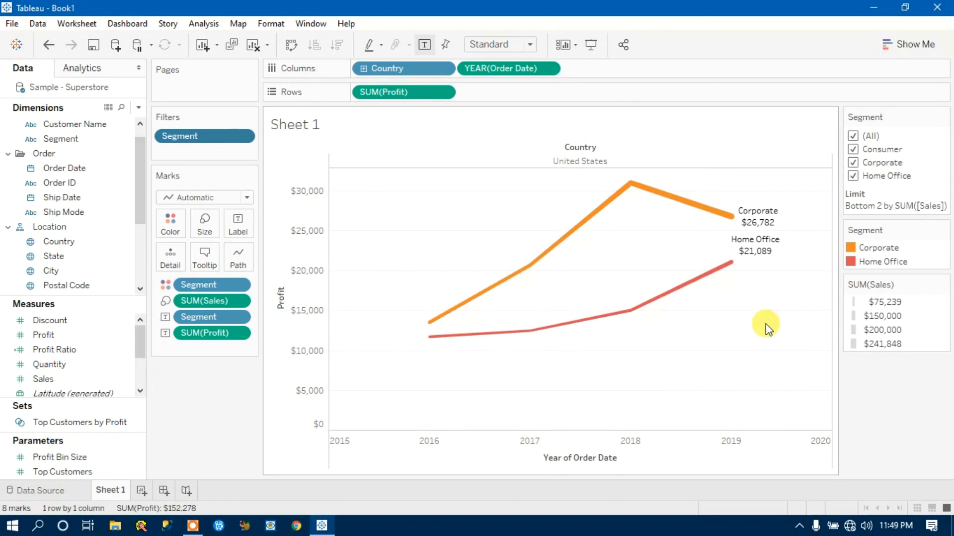
- View the options for which worksheets the Segment filter applies to, leaving the scope as it is
click(943, 116)
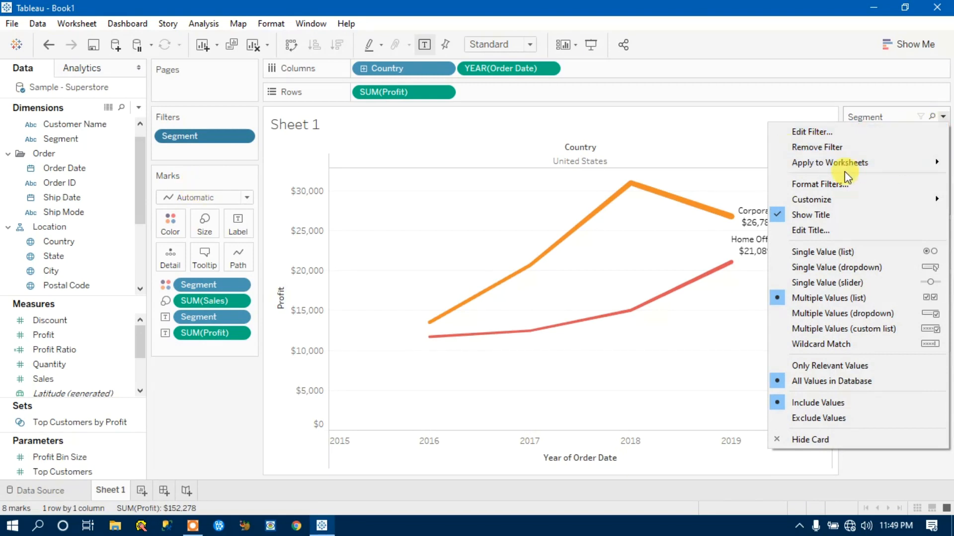
mouse_move(833, 168)
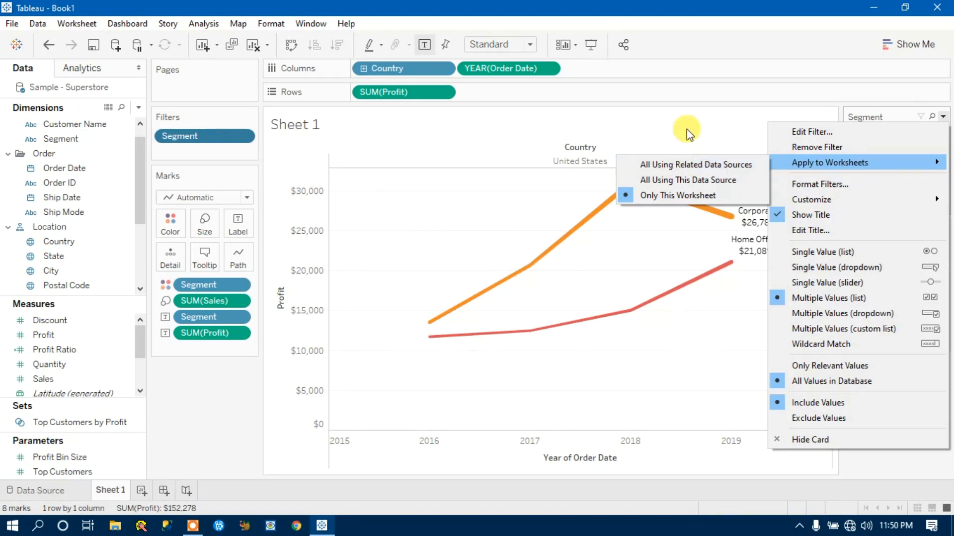
click(696, 120)
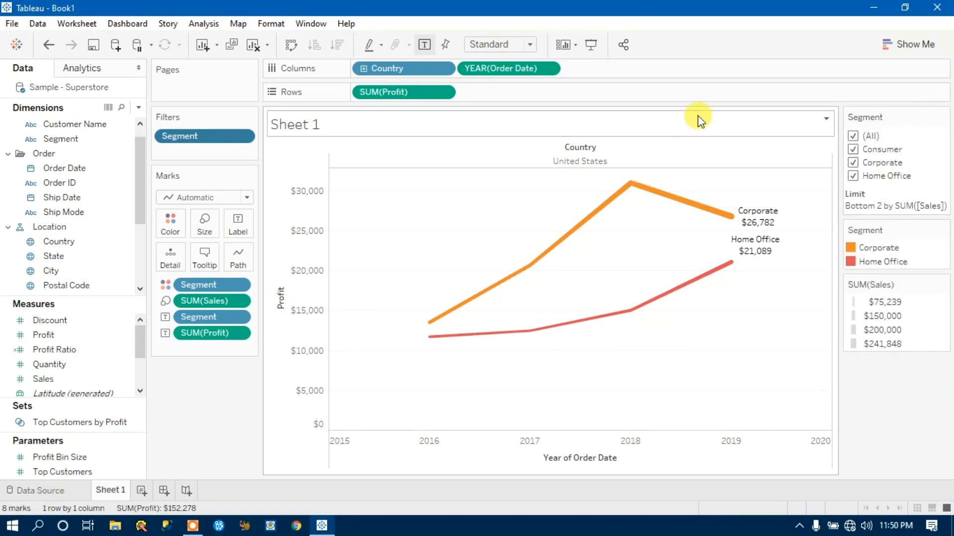
- Deselect all segments in the Segment filter and include only Consumer and Corporate
click(854, 136)
click(855, 149)
click(854, 163)
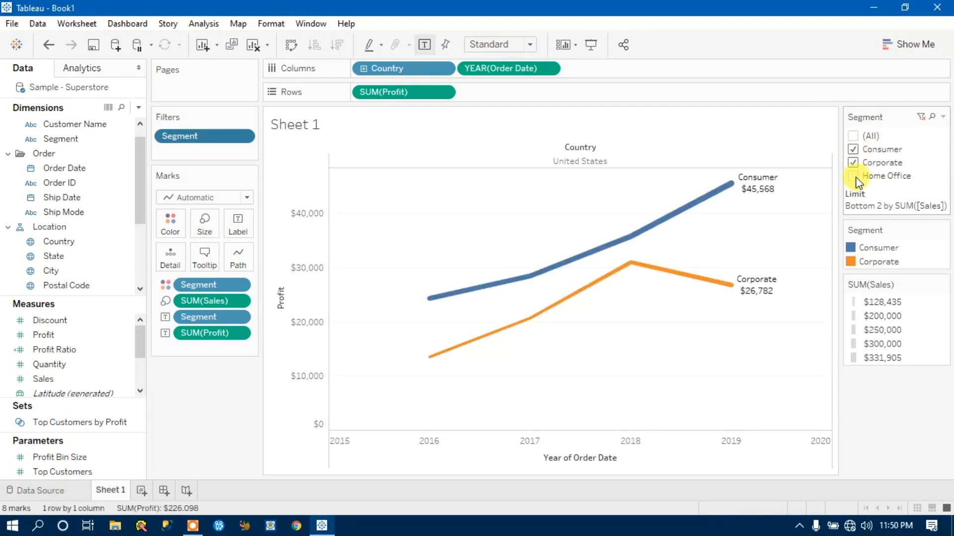
- Switch the Segment filter to Consumer and Home Office, and include all segments again
click(854, 176)
click(854, 163)
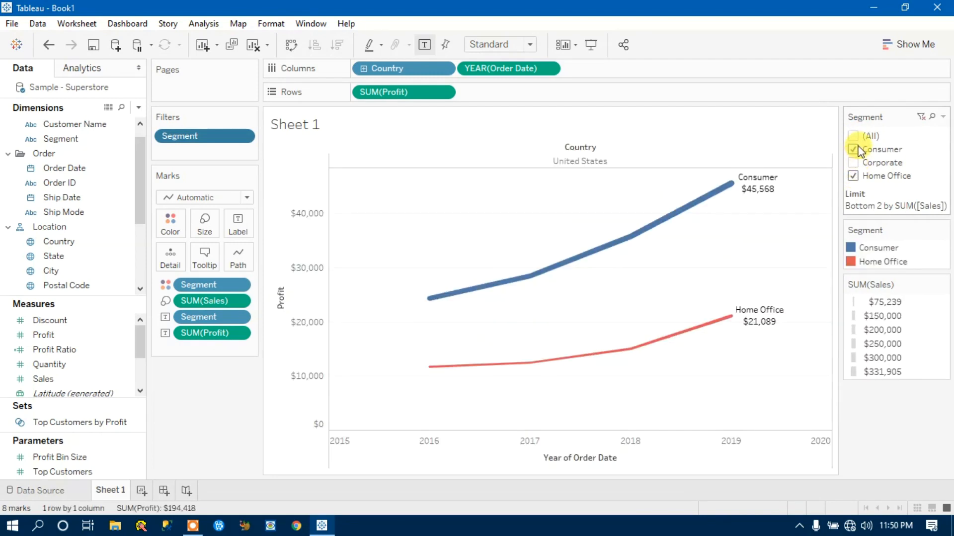
click(853, 136)
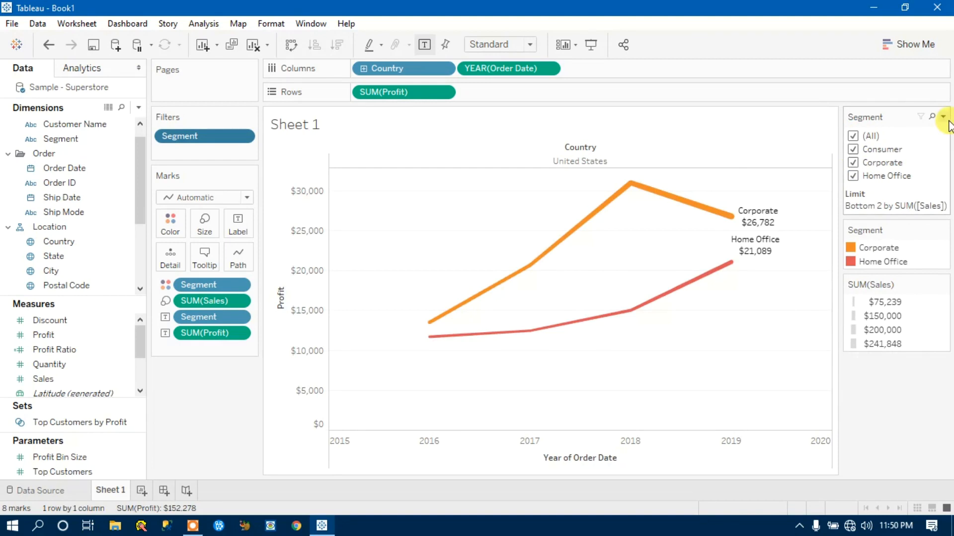
- Examine the choices for applying the Segment filter to related data sources, this data source or only this worksheet
click(943, 117)
mouse_move(895, 165)
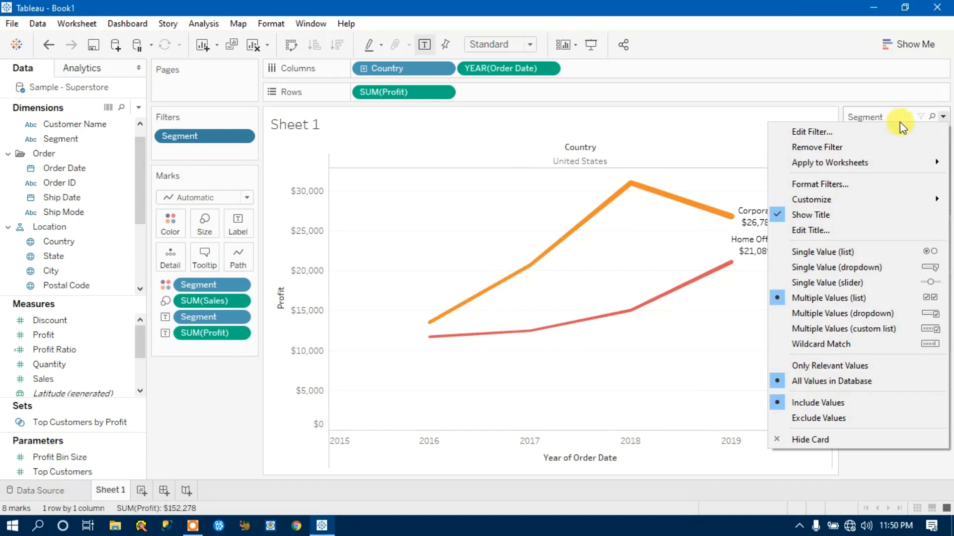
mouse_move(857, 164)
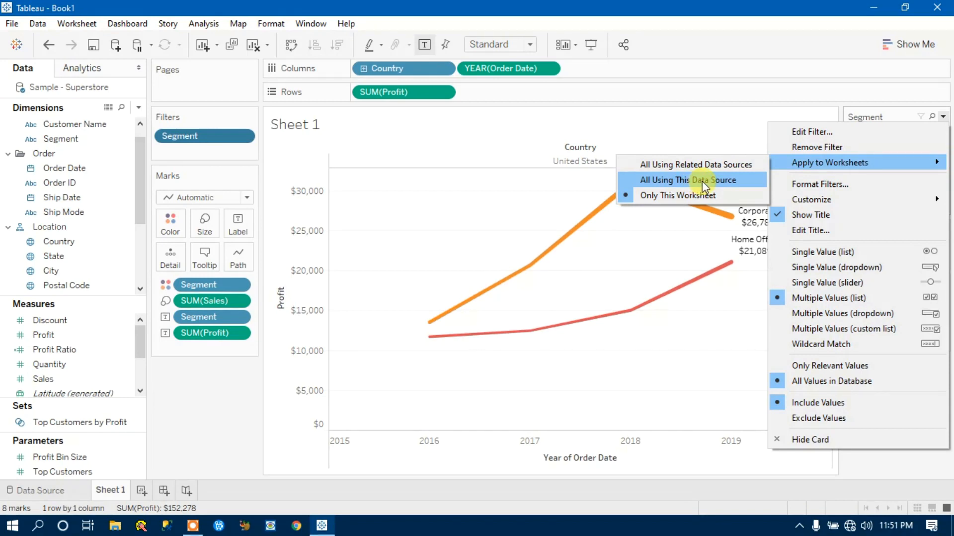
click(302, 494)
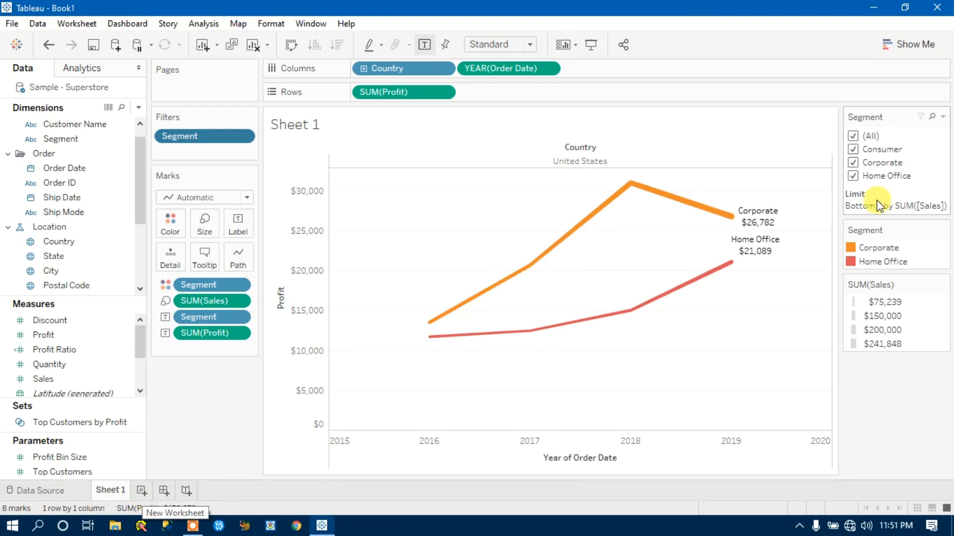
click(944, 115)
mouse_move(897, 163)
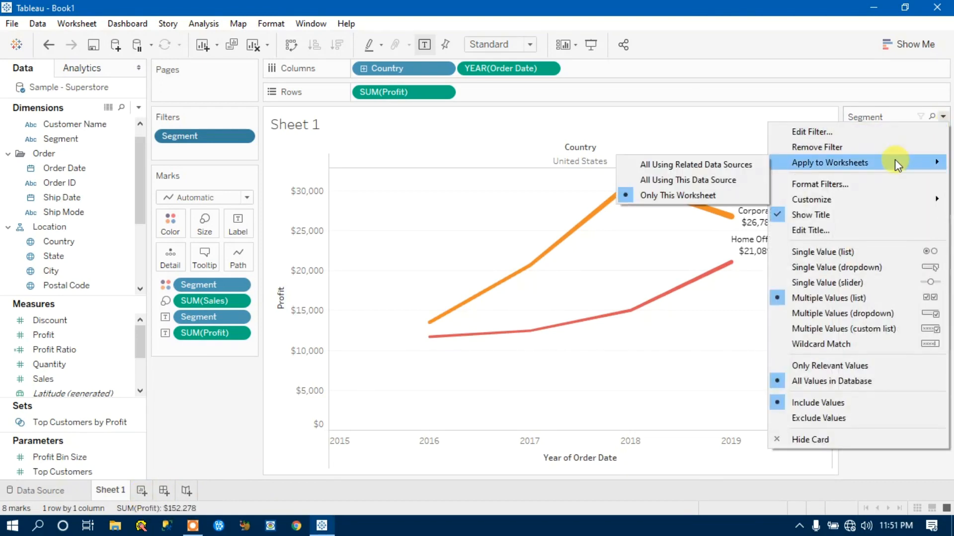
click(693, 181)
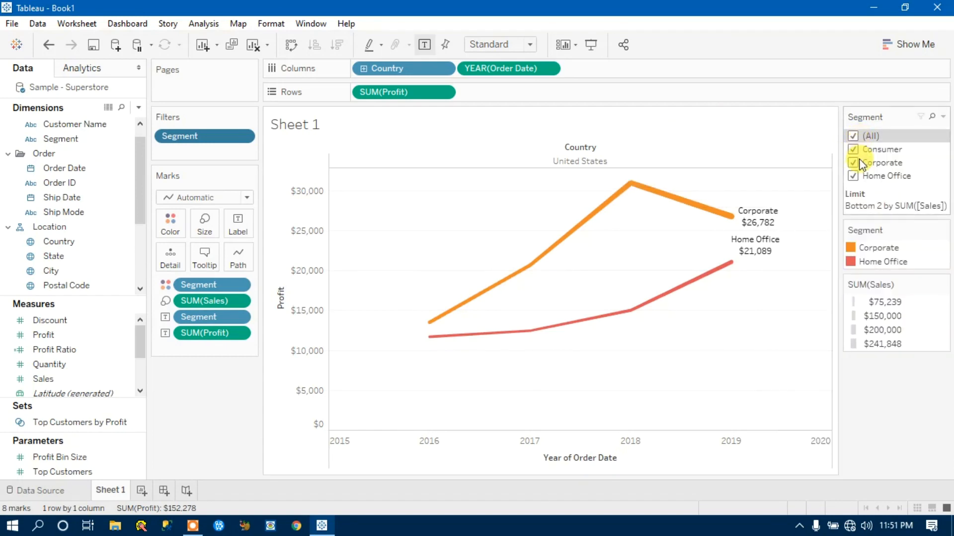
- Include only Corporate in the Segment filter and review which worksheets the filter can apply to
click(854, 136)
click(854, 164)
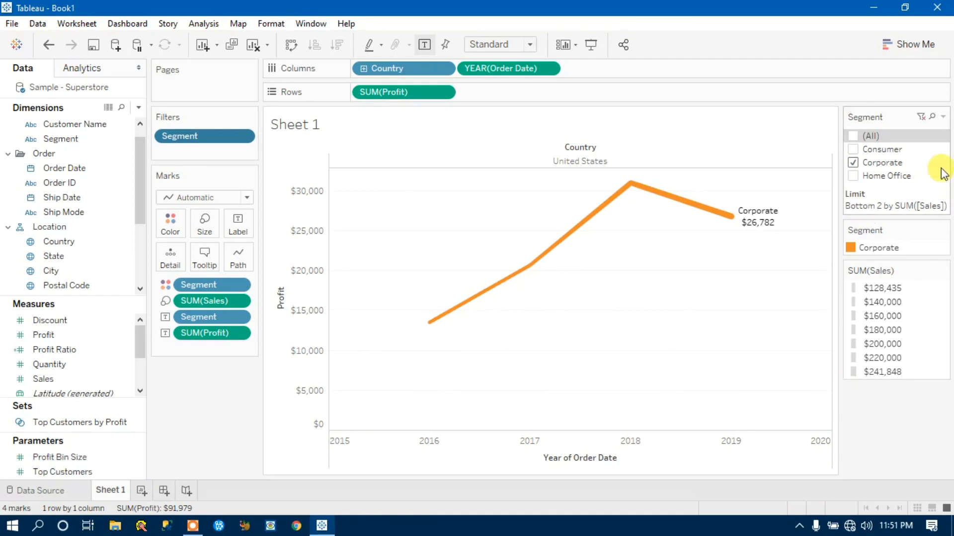
click(944, 118)
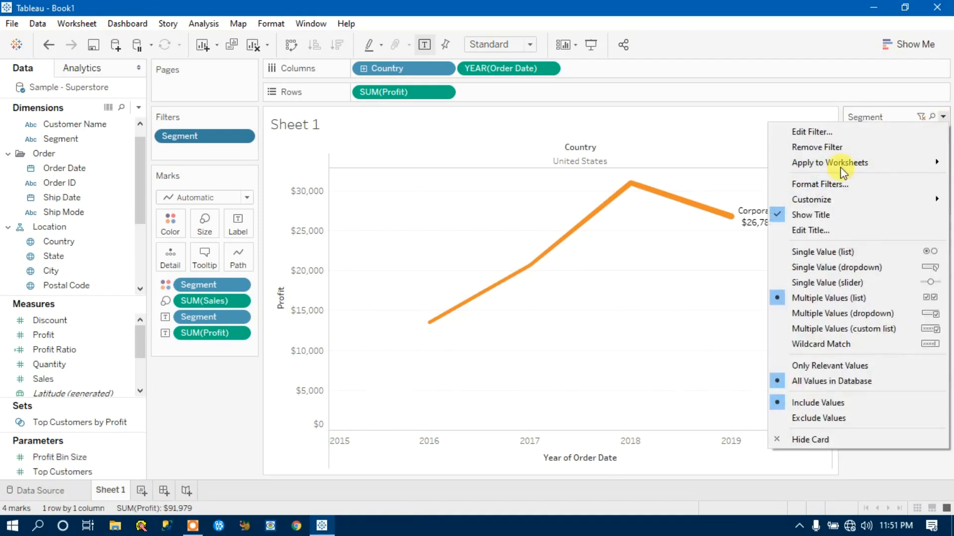
mouse_move(837, 162)
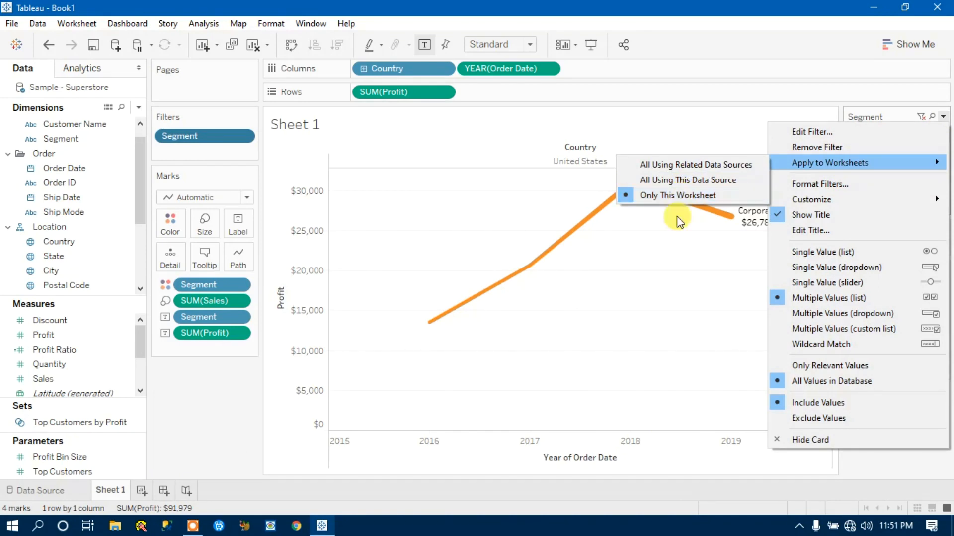
click(673, 343)
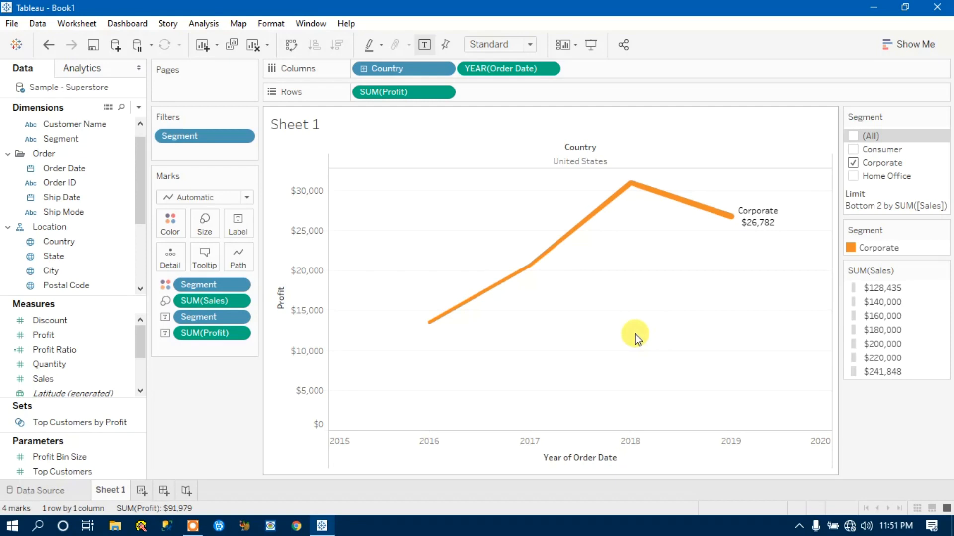
- Show the Segment filter as a single value list and choose Consumer, Corporate and Home Office in turn
click(944, 116)
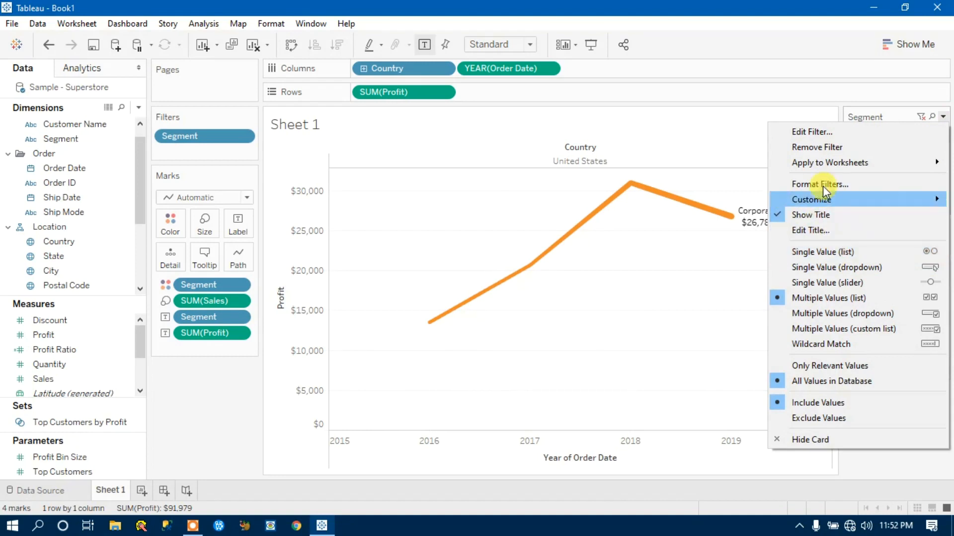
click(836, 252)
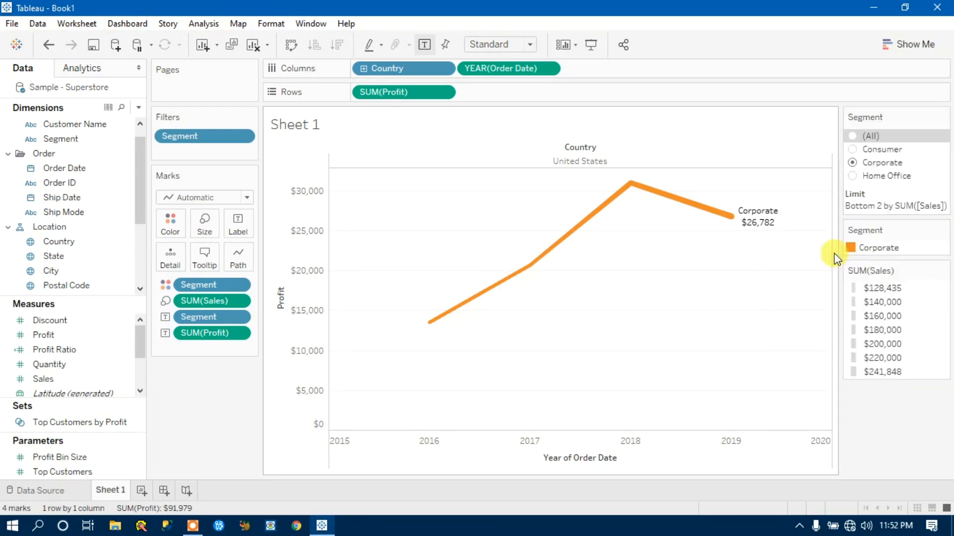
click(853, 150)
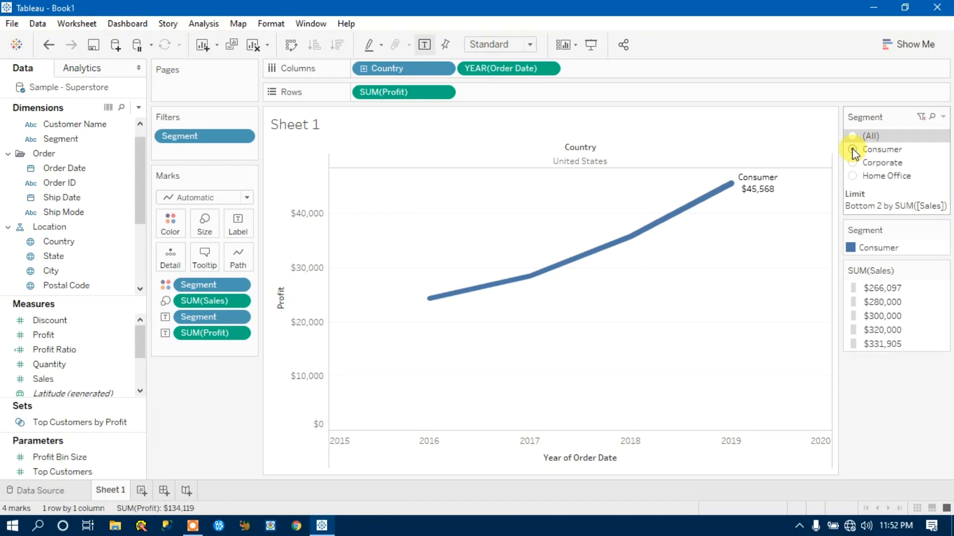
click(853, 164)
click(853, 177)
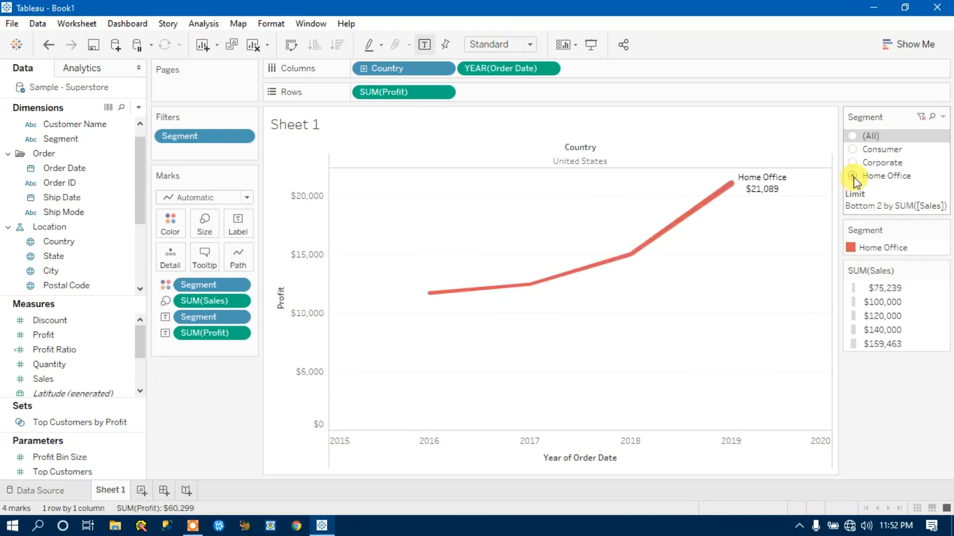
- Show the Segment filter as a single value dropdown and choose Consumer, followed by Corporate
click(943, 116)
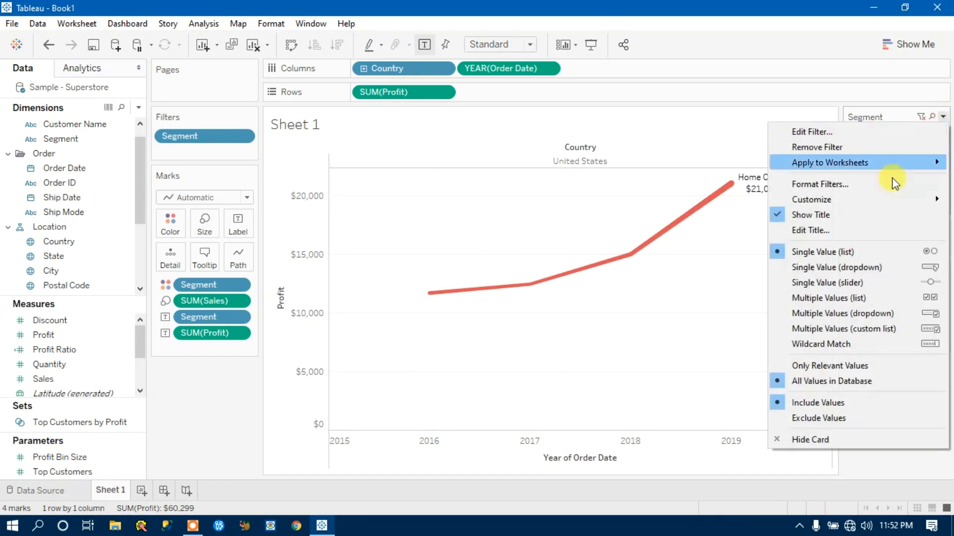
click(836, 271)
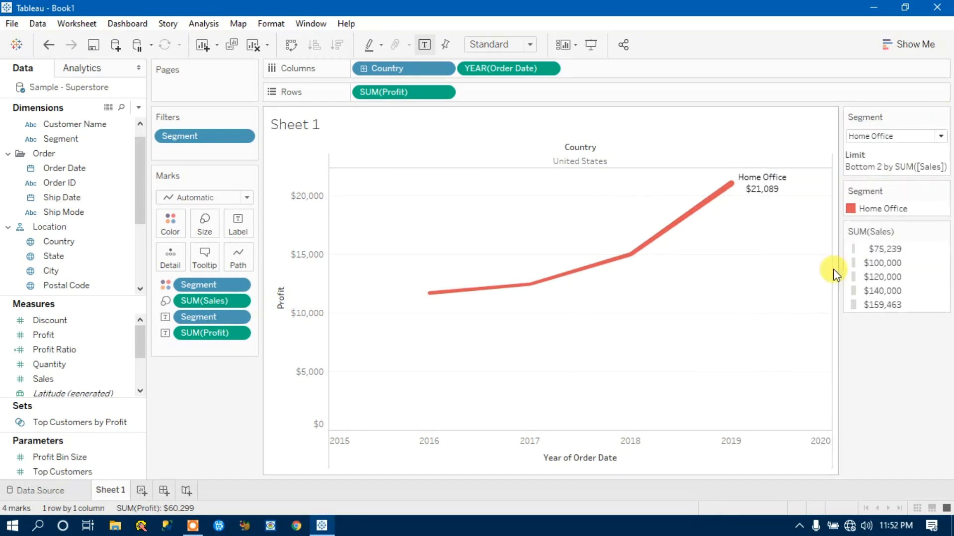
click(942, 136)
click(875, 164)
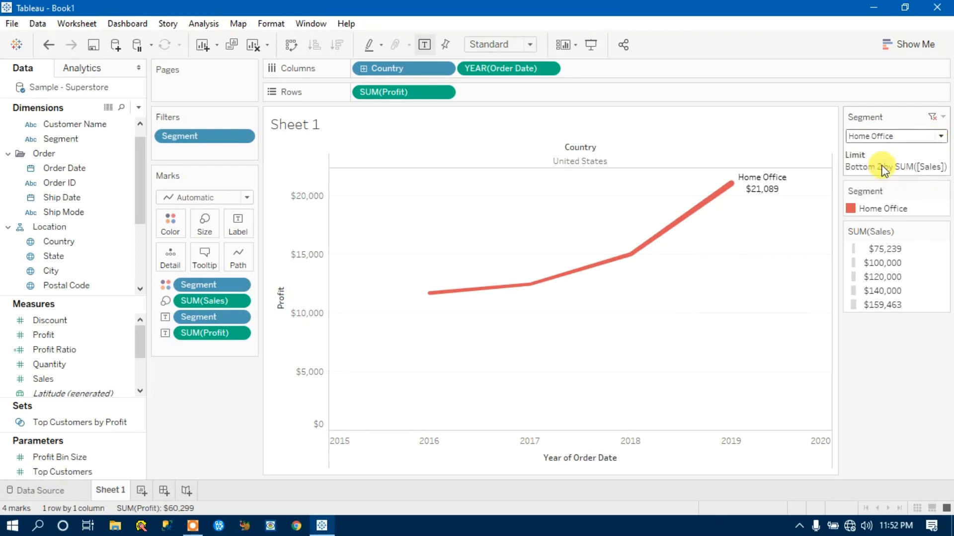
click(941, 137)
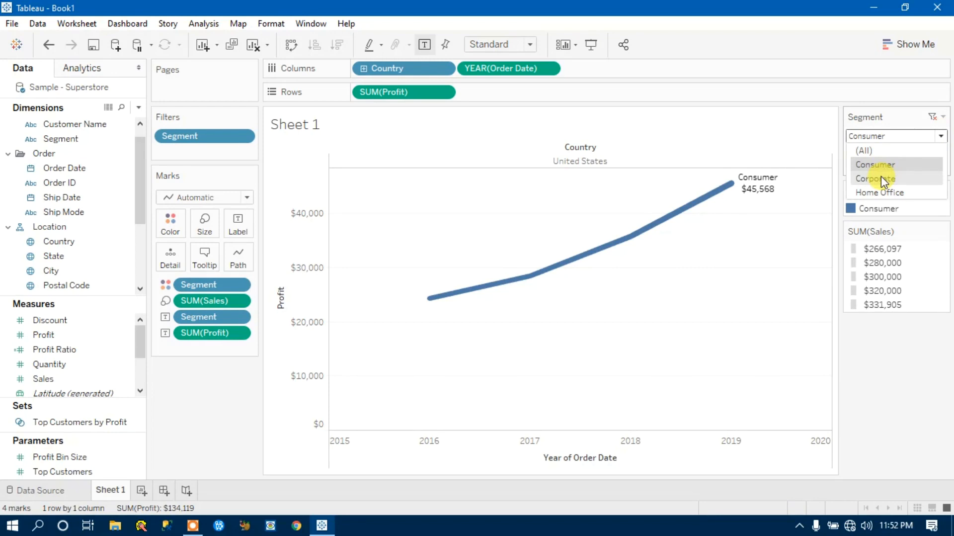
click(881, 177)
- Show the Segment filter as a single value slider, move it back to All, and step through Consumer, Corporate and Home Office
click(942, 116)
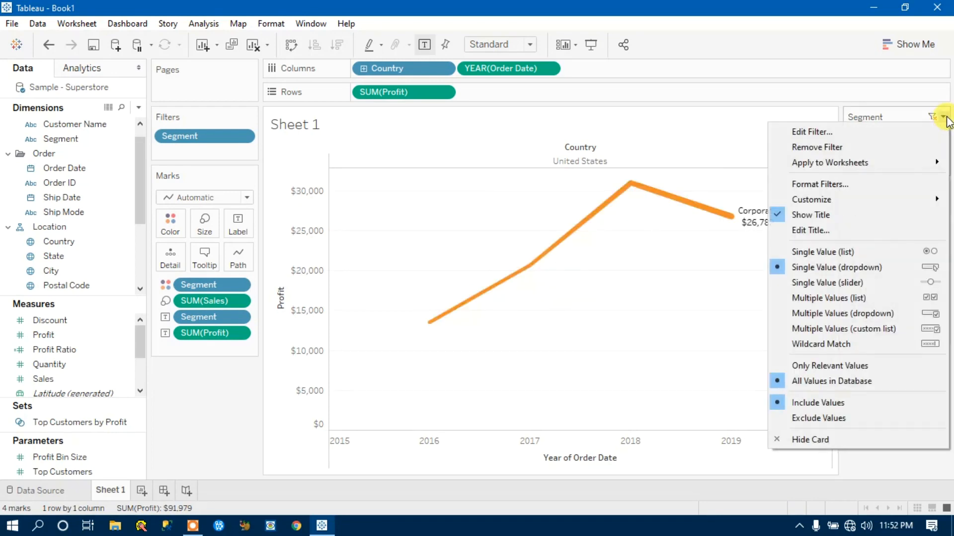
click(830, 282)
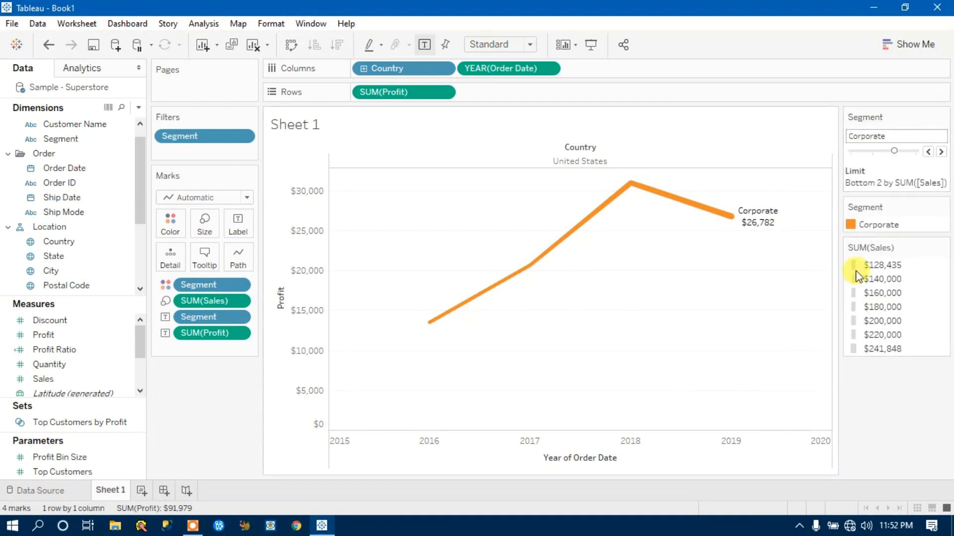
click(929, 152)
click(929, 151)
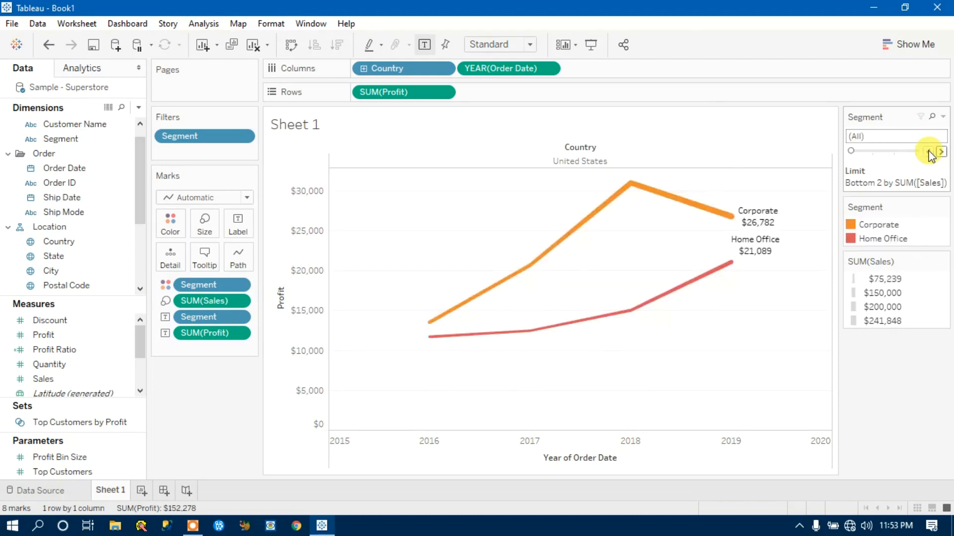
click(942, 152)
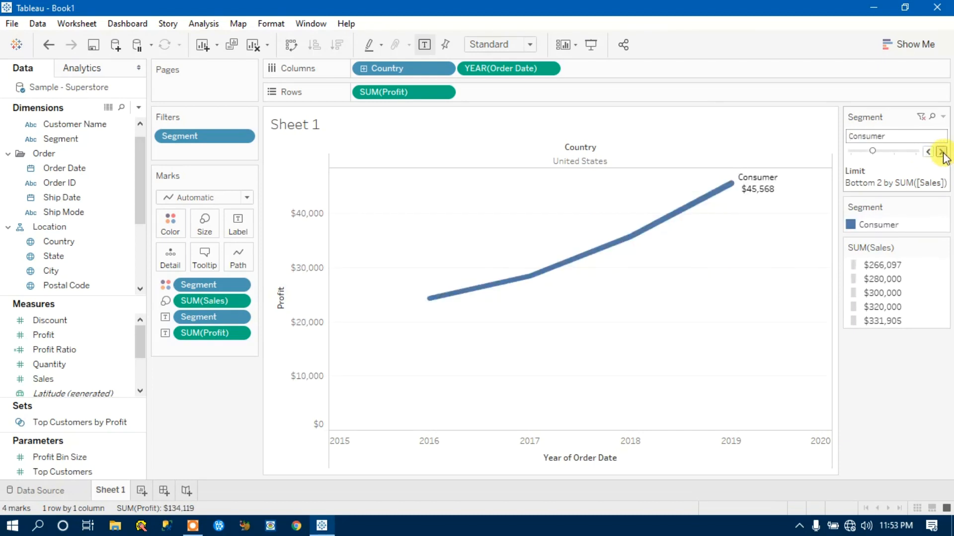
click(942, 153)
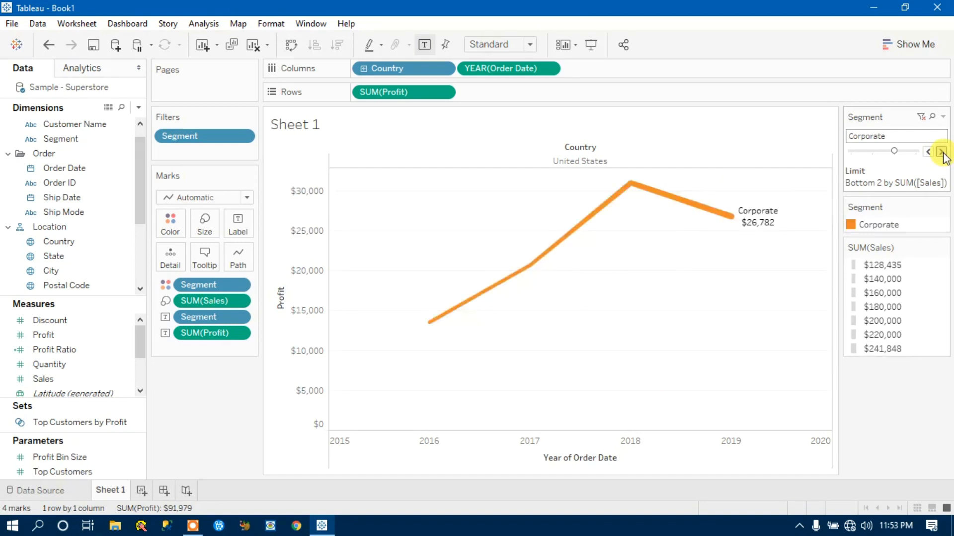
click(942, 152)
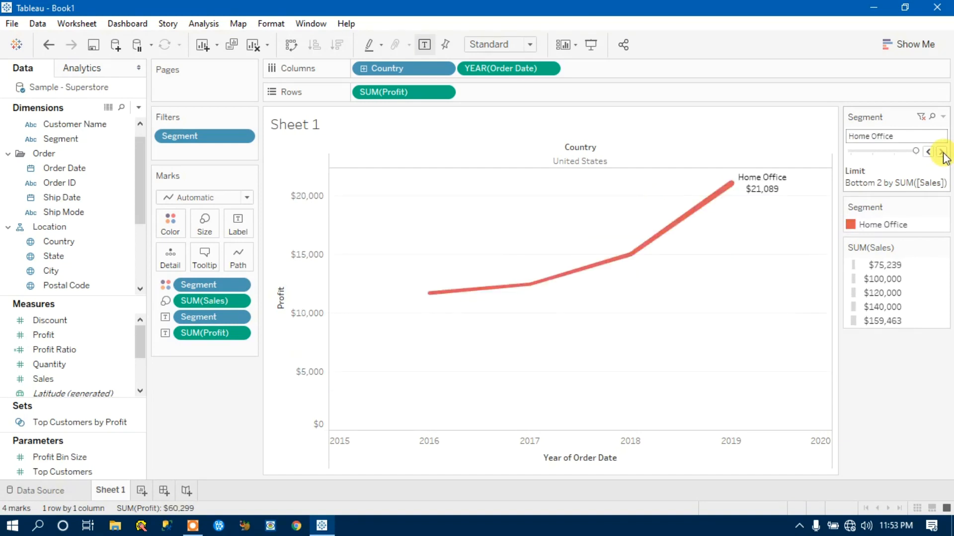
- Show the Segment filter as a multiple values list and adjust the selection to Consumer and Home Office
click(944, 117)
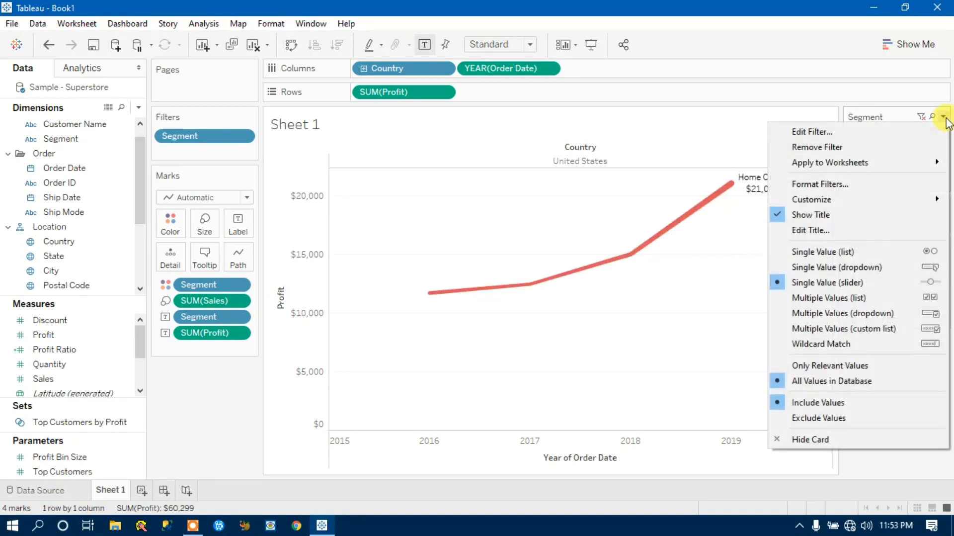
click(829, 298)
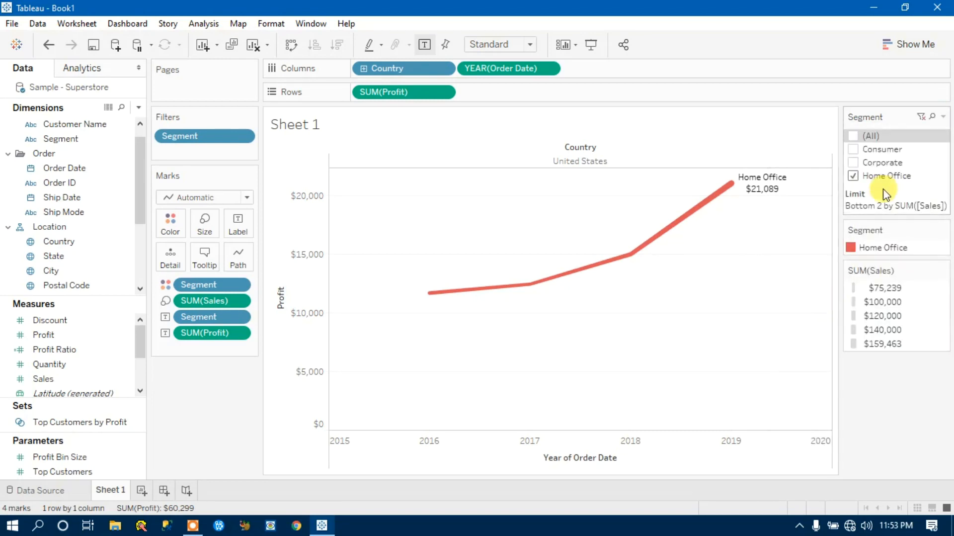
click(853, 161)
click(853, 162)
click(853, 149)
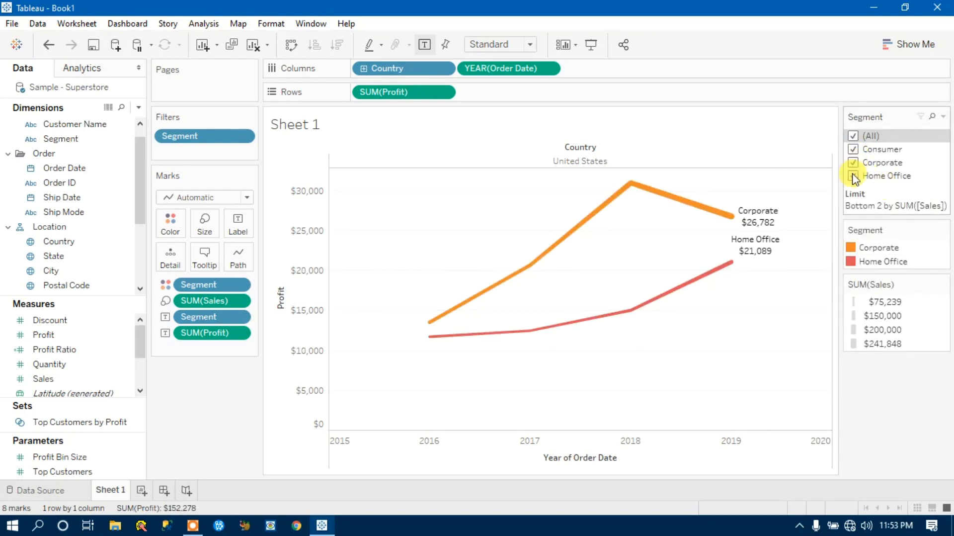
- Show the Segment filter as a multiple values dropdown, toggle the segments until none is included, and select all of them again
click(943, 117)
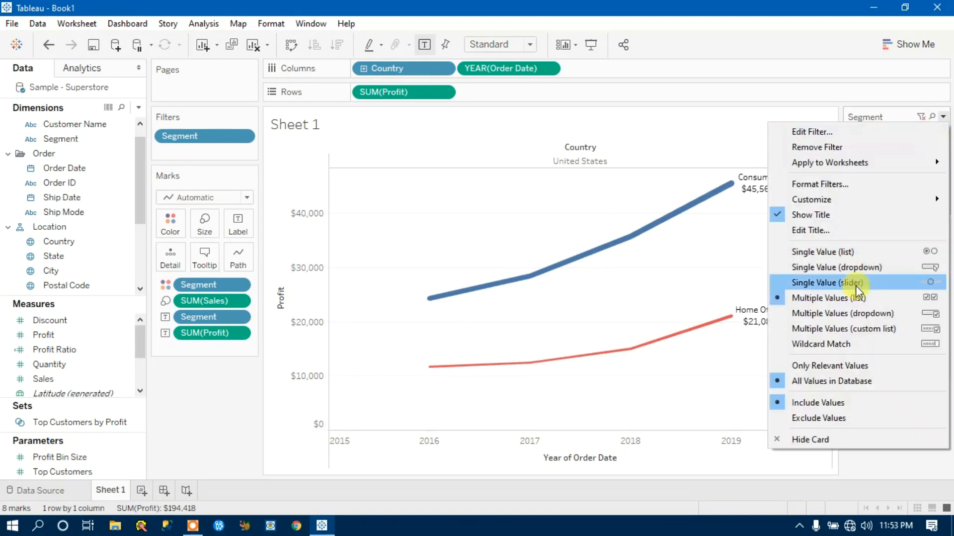
click(830, 314)
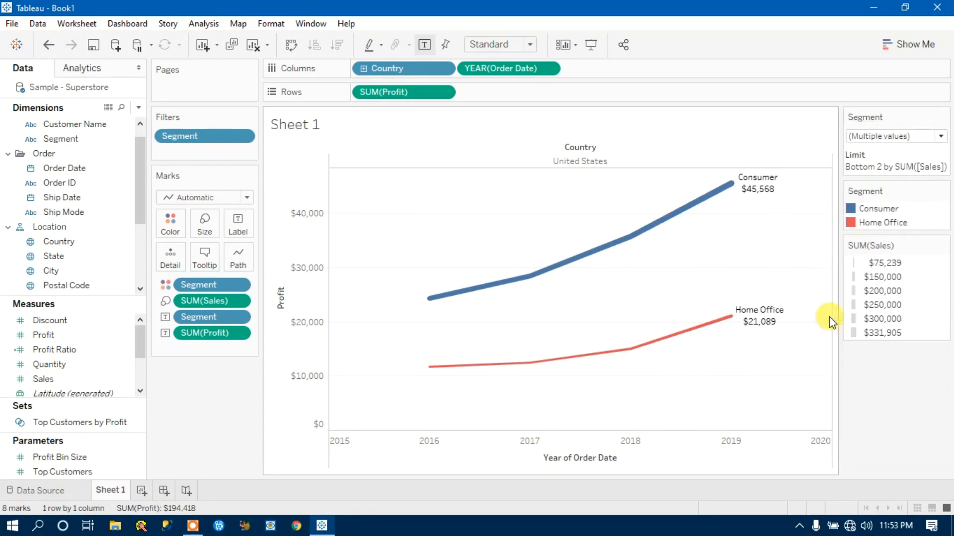
click(941, 136)
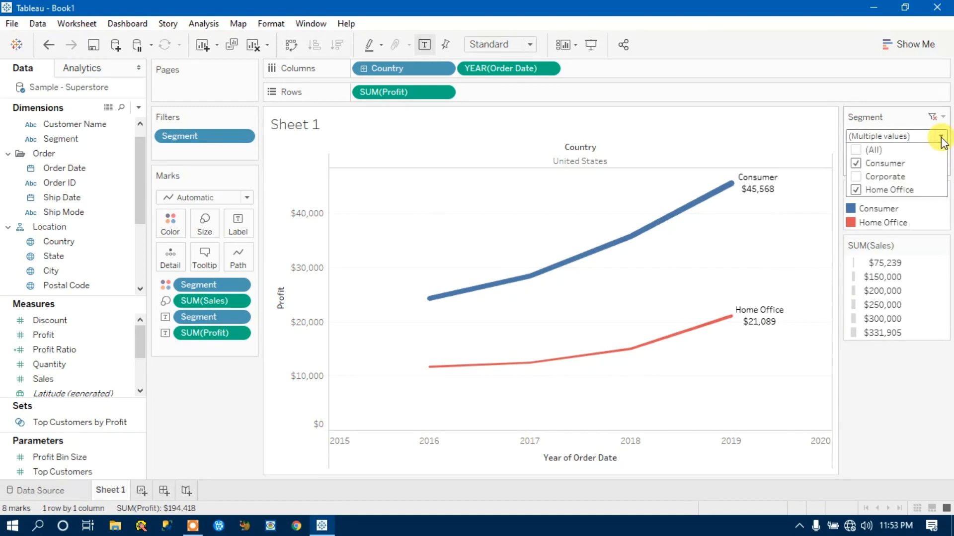
click(857, 177)
click(857, 164)
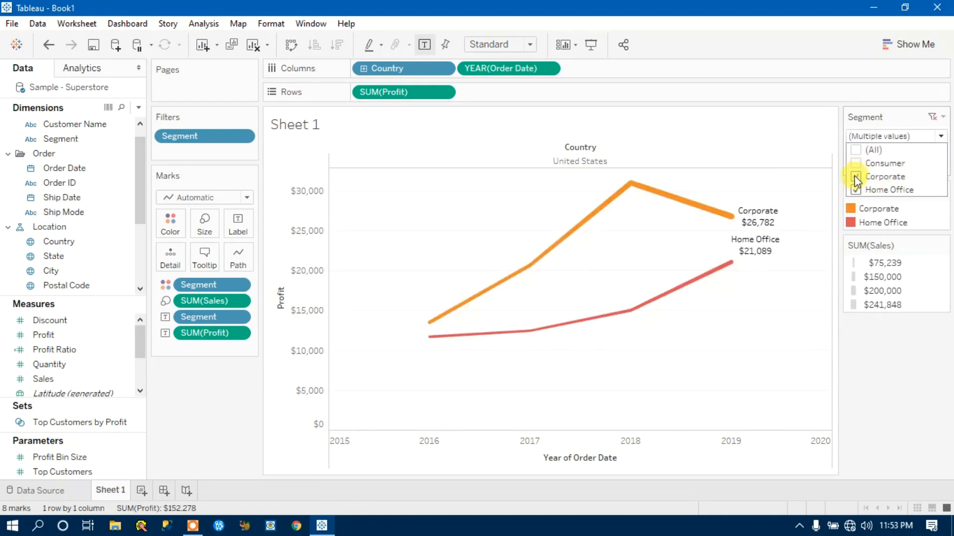
click(856, 176)
click(857, 189)
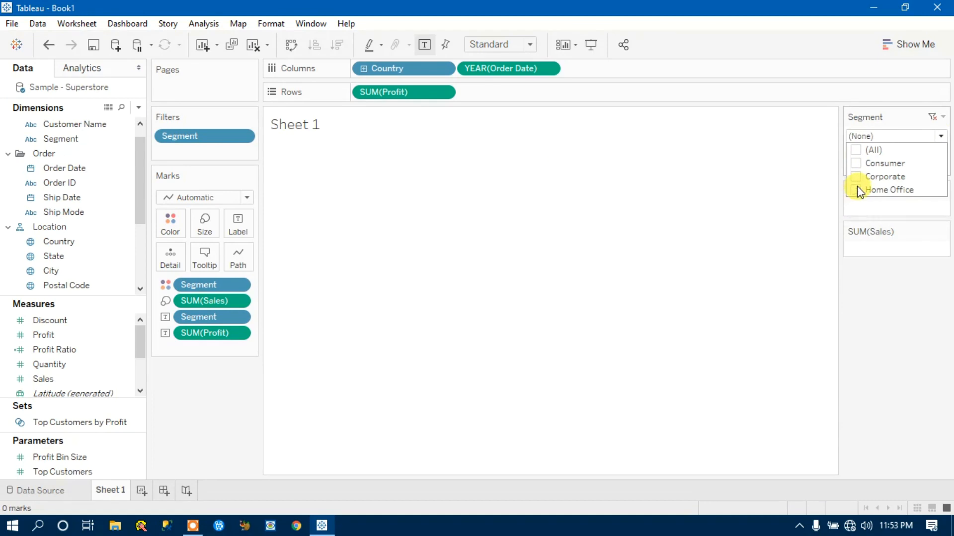
click(856, 150)
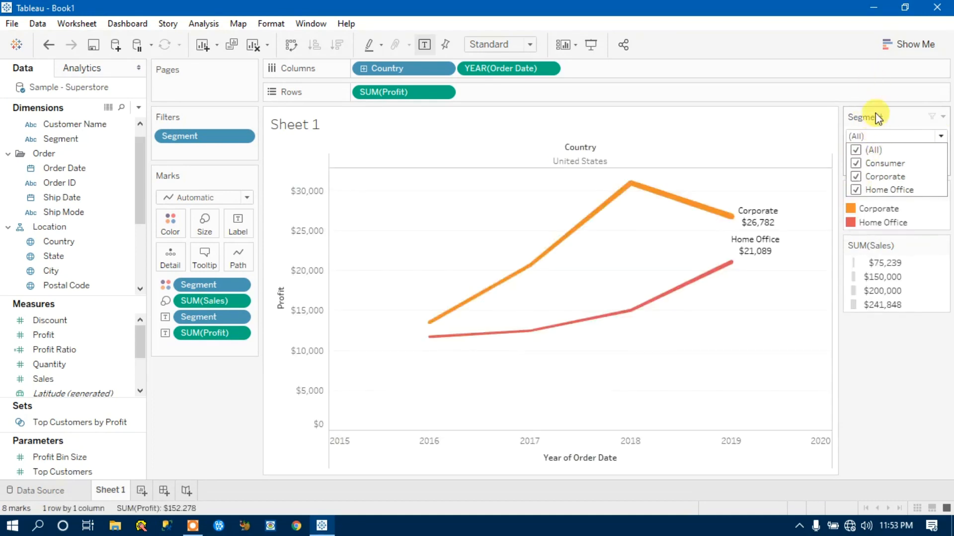
- Show the Segment filter as a single value list, followed by a single value dropdown
click(943, 117)
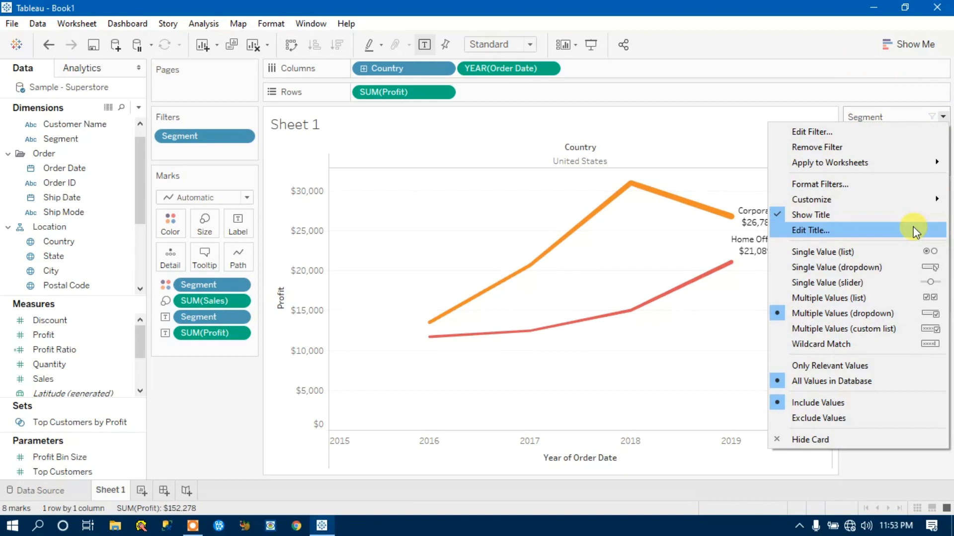
click(849, 253)
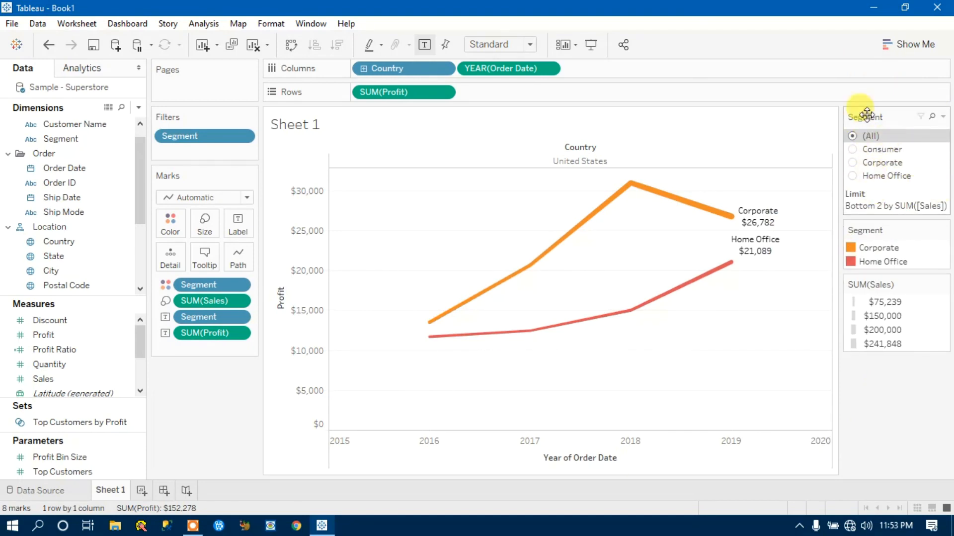
click(943, 116)
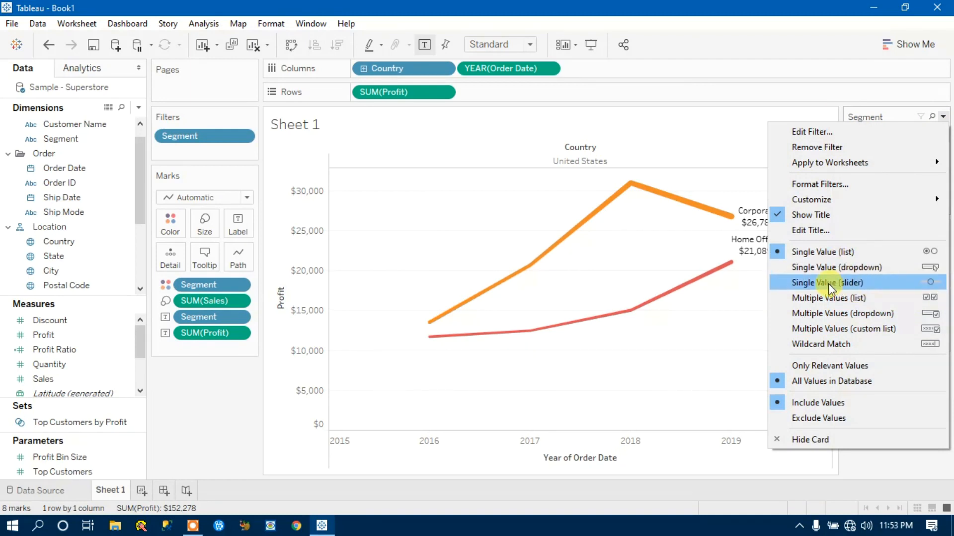
click(835, 267)
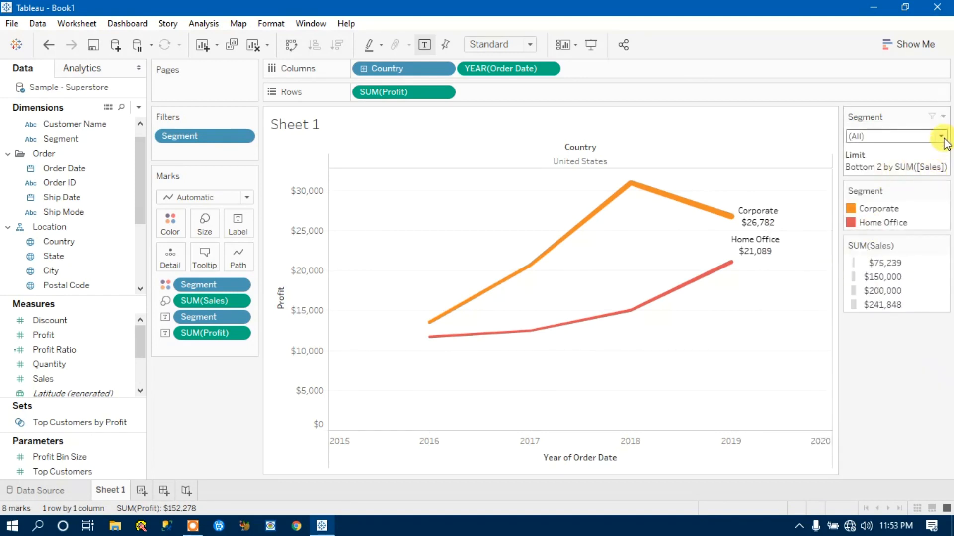
- Step the Segment filter through Consumer, Corporate and Home Office, repeat Consumer and Corporate, and return it to All
click(942, 137)
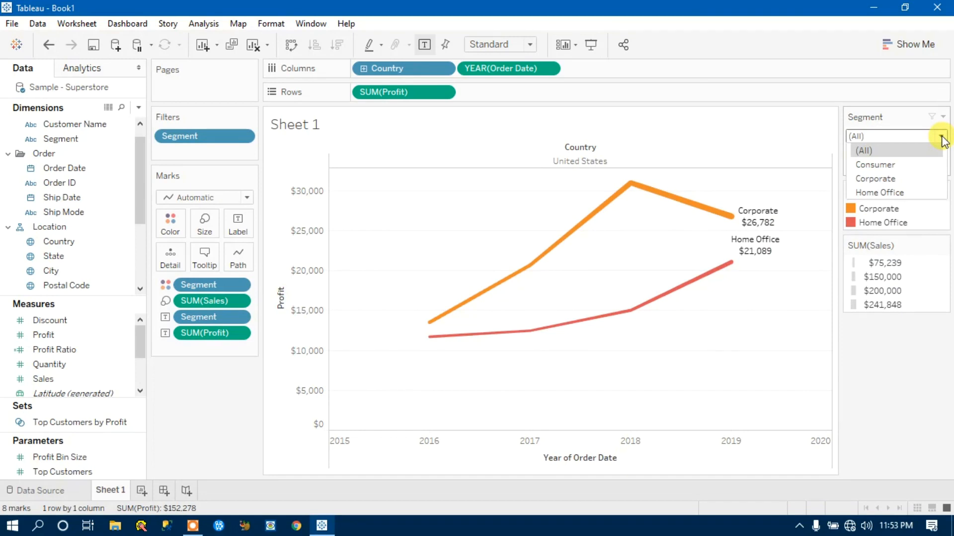
click(880, 164)
click(943, 139)
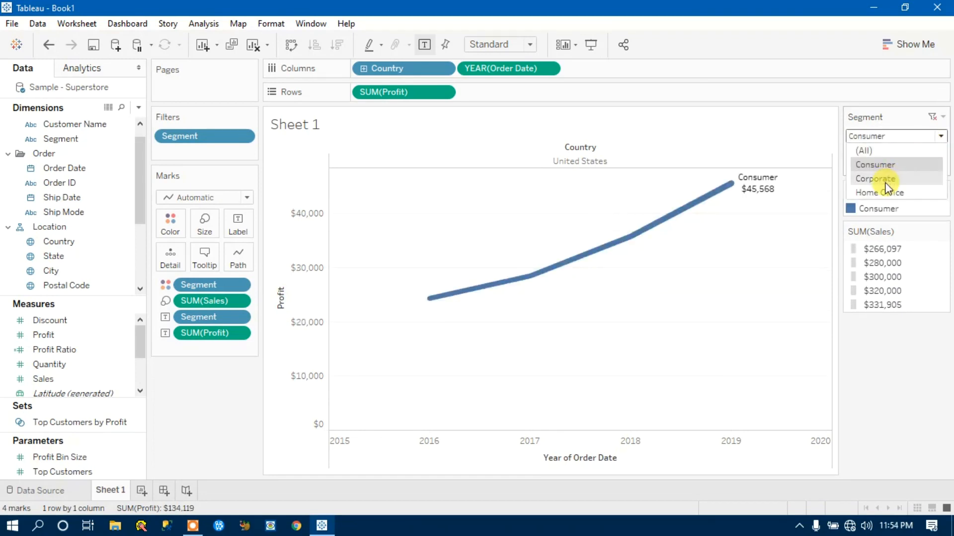
click(885, 180)
click(942, 138)
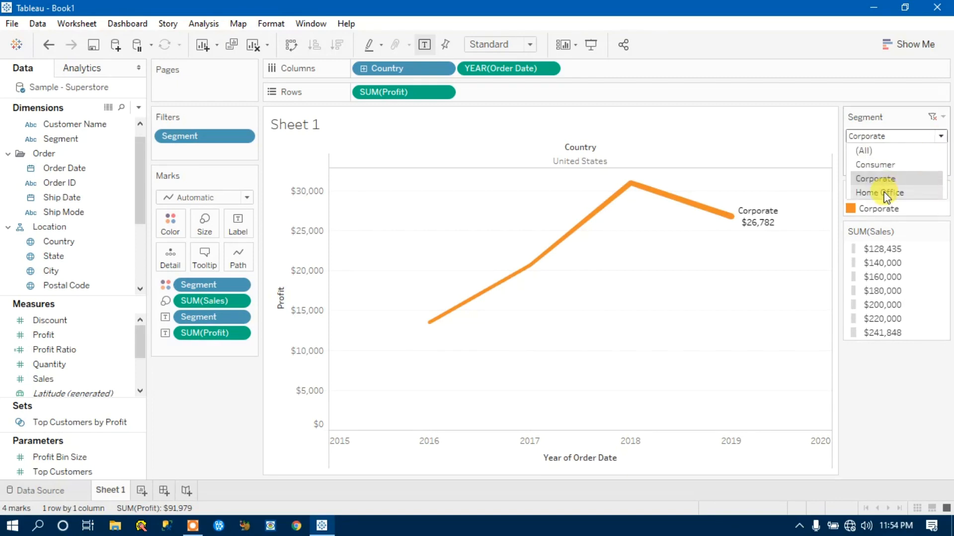
click(886, 194)
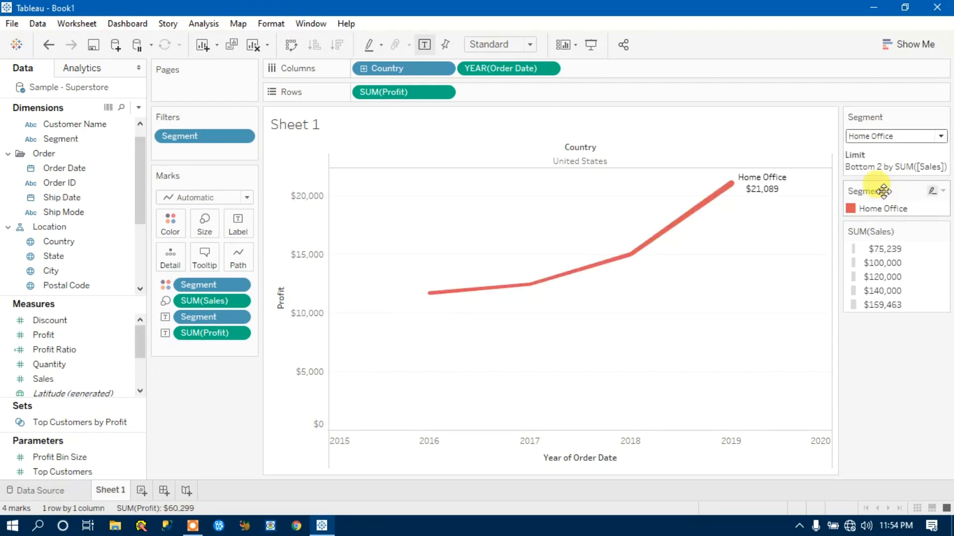
click(942, 137)
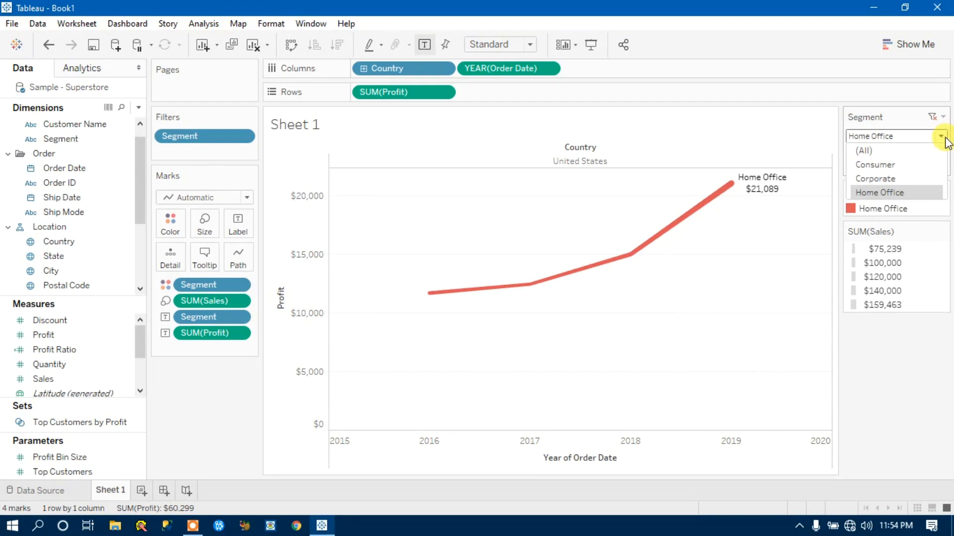
click(885, 164)
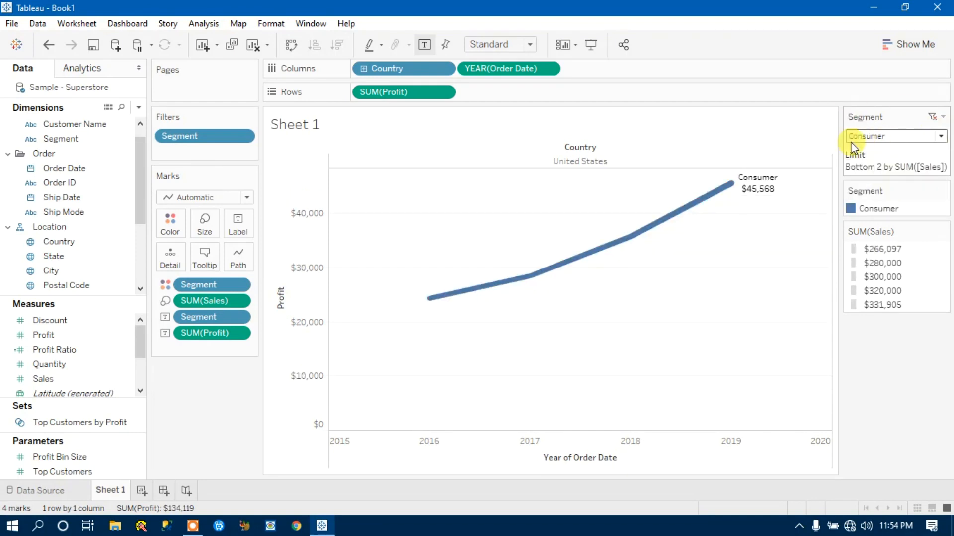
click(941, 136)
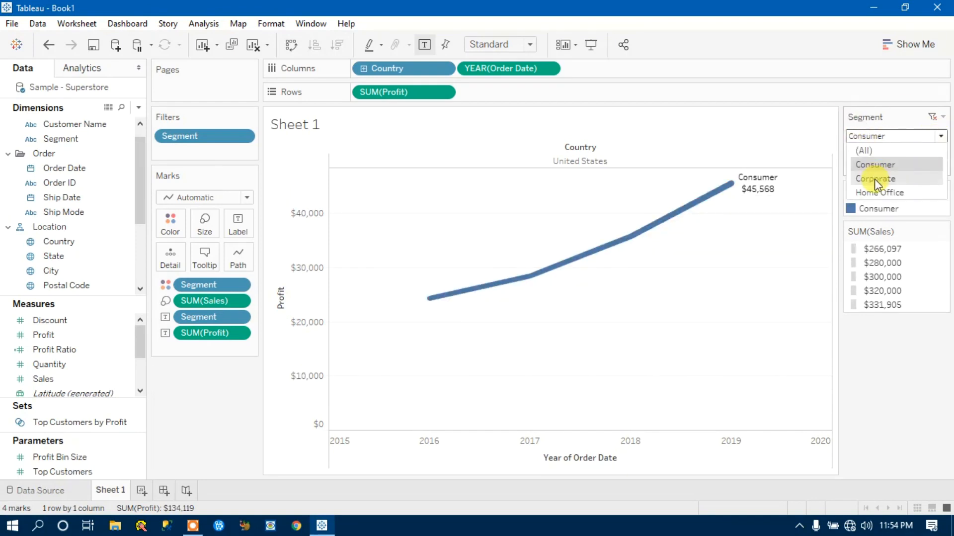
click(876, 179)
click(941, 135)
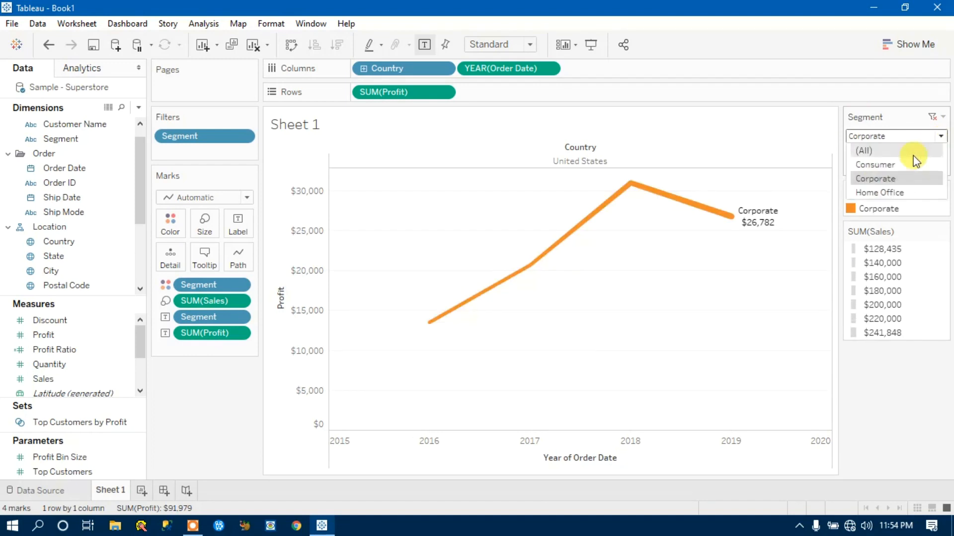
click(870, 151)
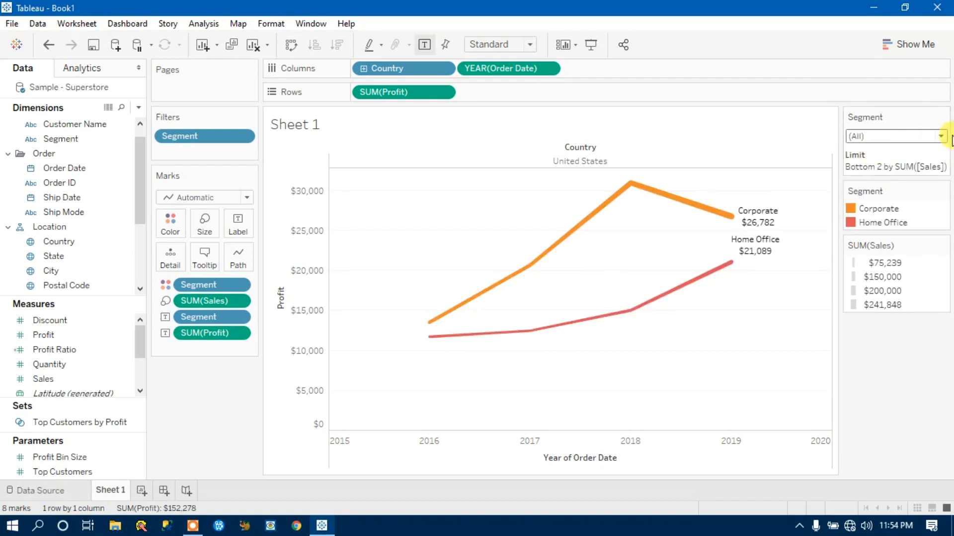
- Open the formatting options for the Segment filter and set the body font to a dark grey colour
click(943, 117)
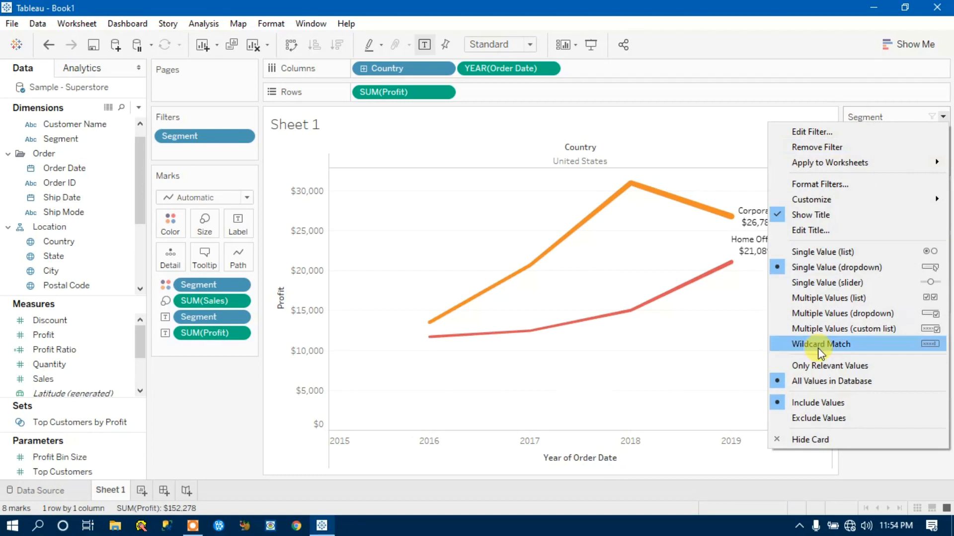
click(839, 186)
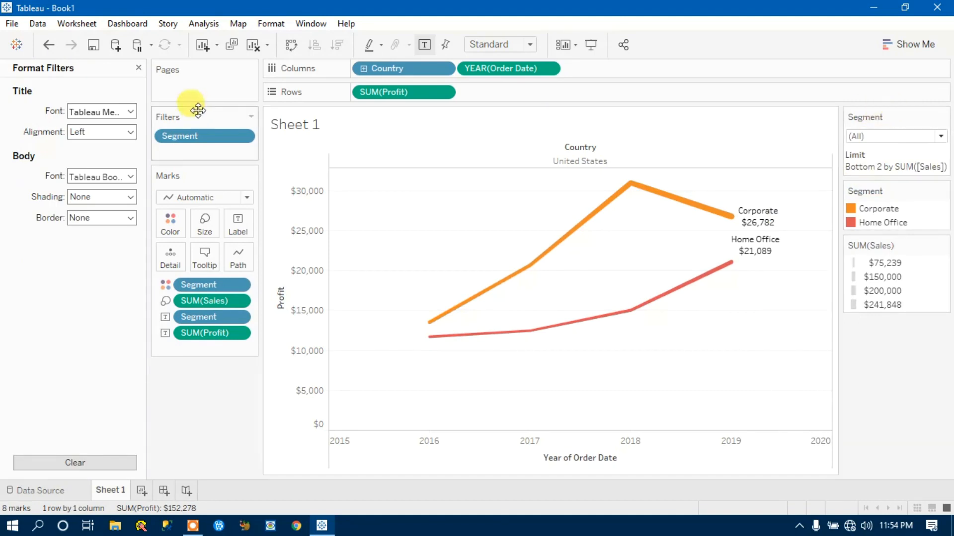
click(130, 131)
click(130, 132)
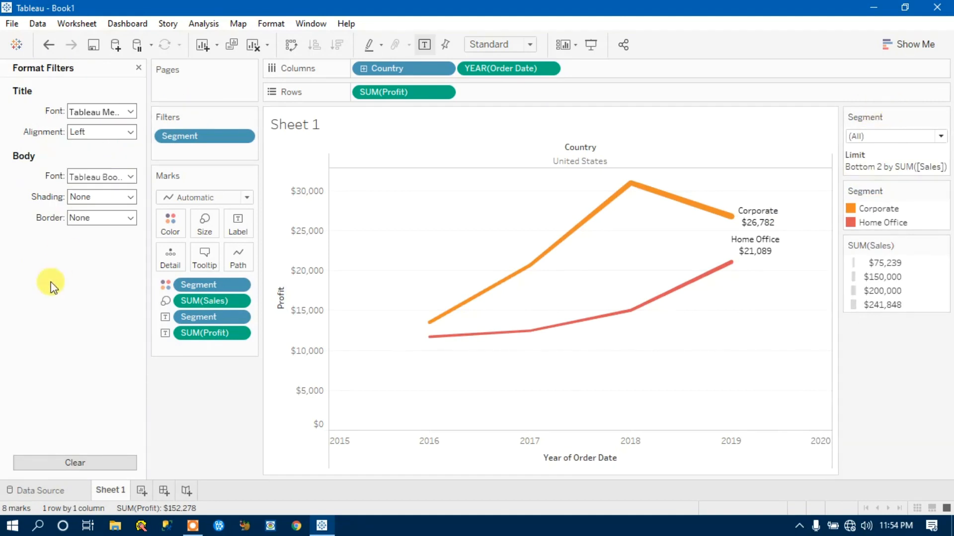
click(130, 177)
click(78, 245)
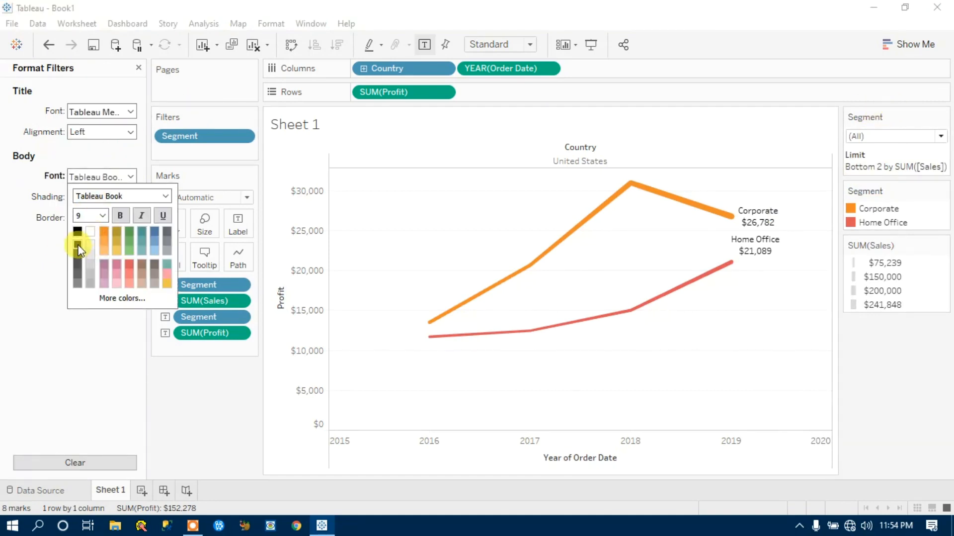
click(63, 320)
- Give the filter body a dark grey shading and a thin border line
click(128, 196)
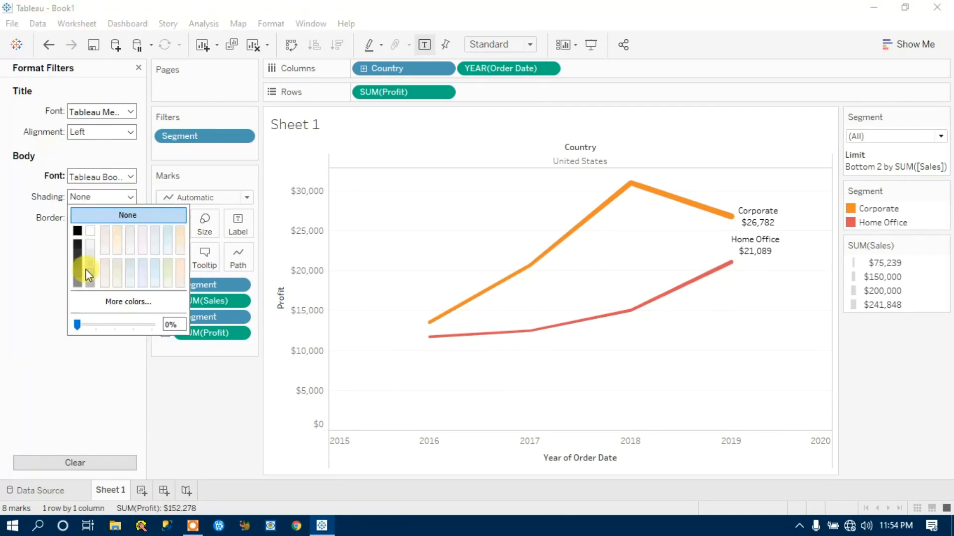
click(78, 273)
click(38, 326)
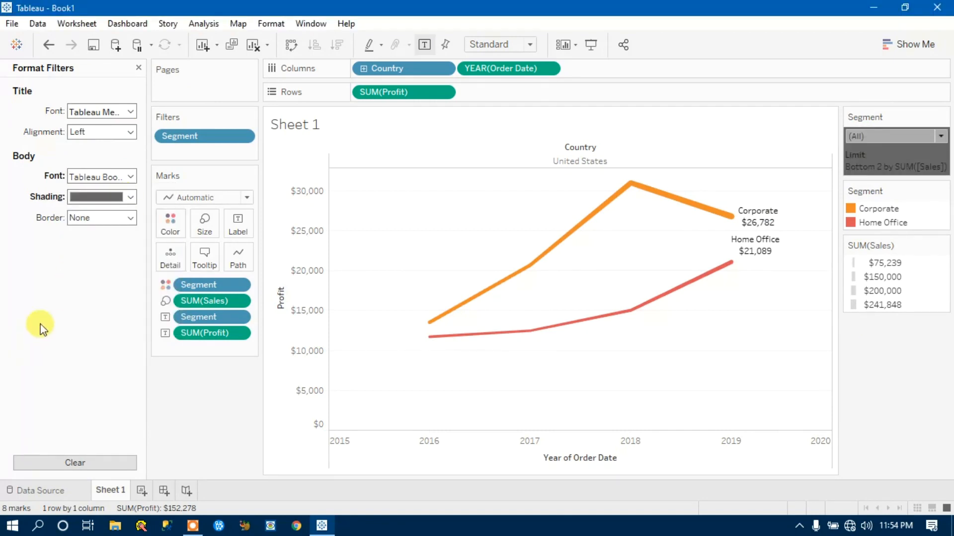
click(131, 219)
click(81, 309)
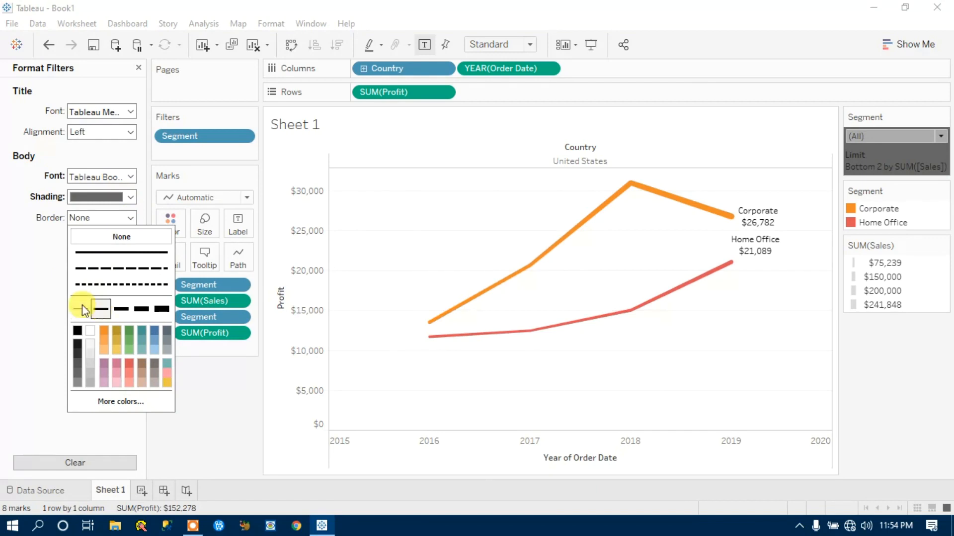
click(18, 284)
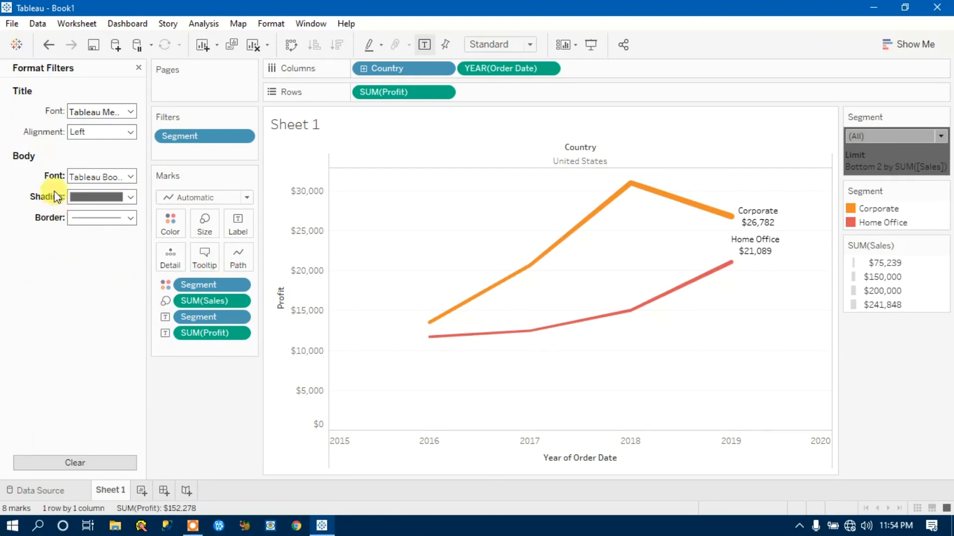
- Clear the filter body's font, shading and border formatting, and close the filter formatting
right_click(52, 175)
click(73, 184)
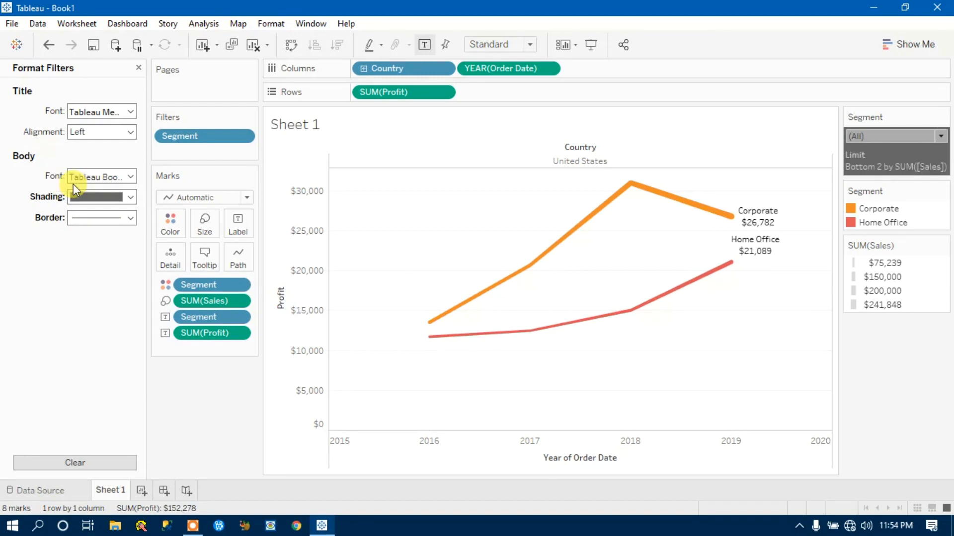
right_click(55, 201)
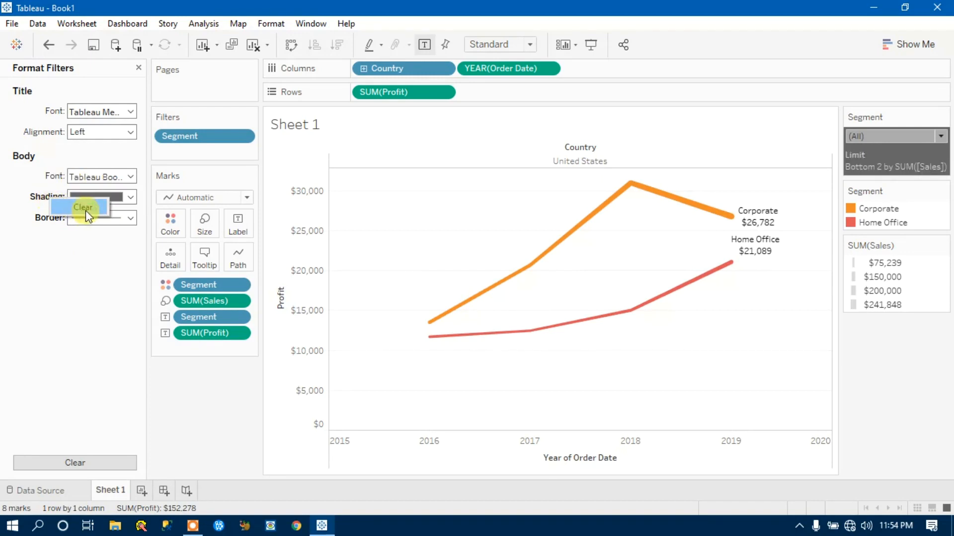
click(75, 207)
right_click(50, 219)
click(100, 236)
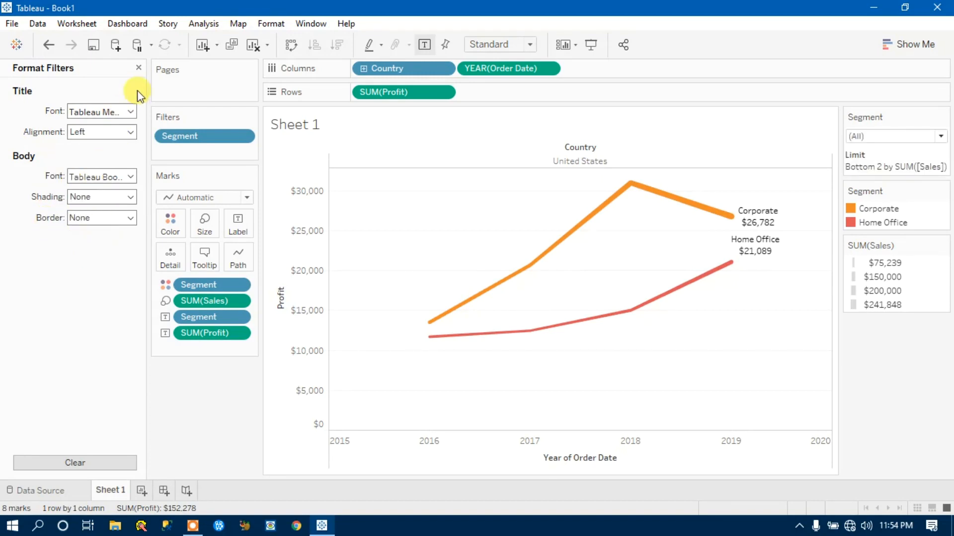
click(139, 68)
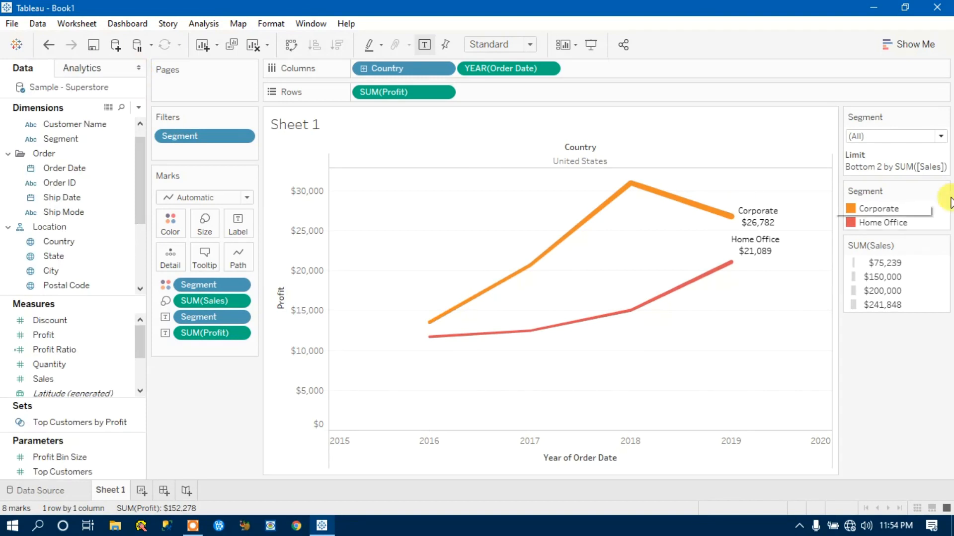
- Examine the Segment filter's customization options and its list of selectable values
click(940, 137)
click(944, 118)
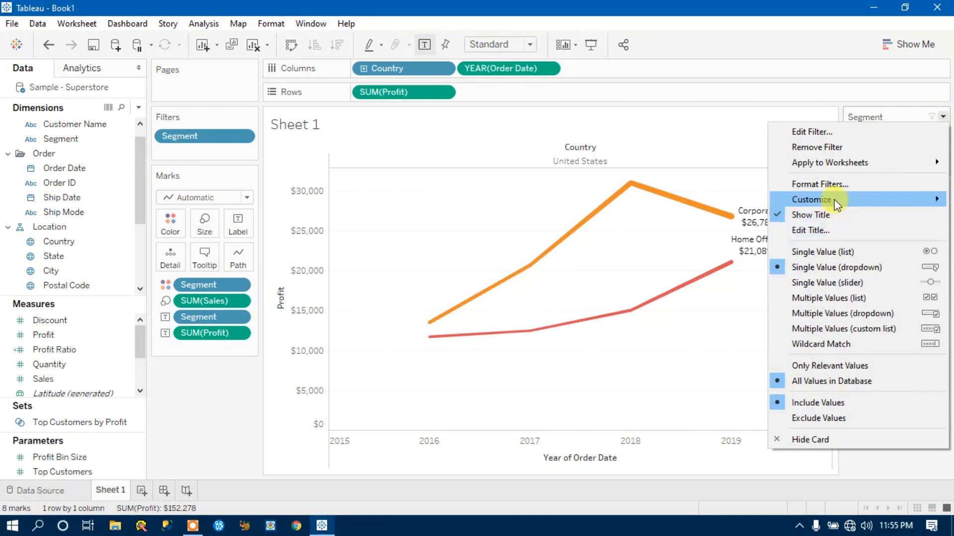
mouse_move(838, 204)
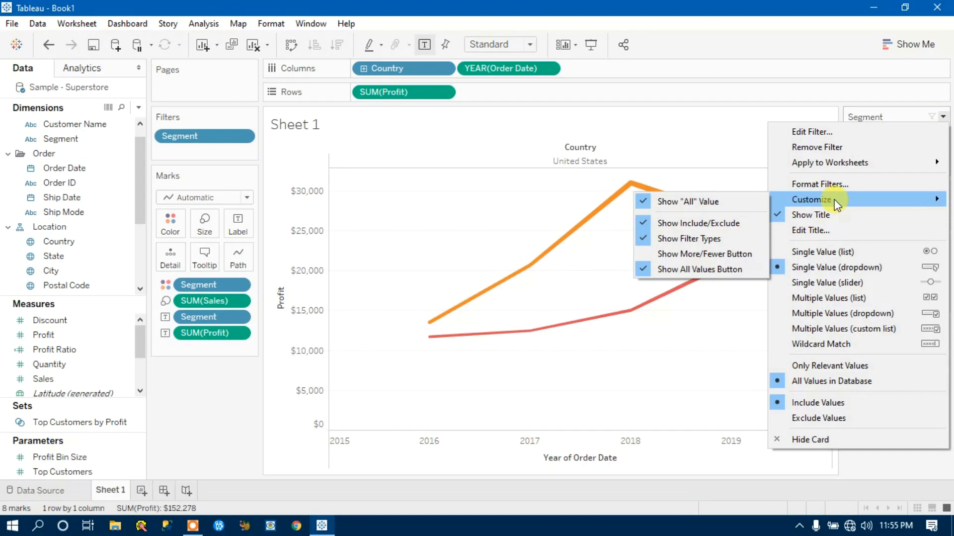
click(702, 208)
click(942, 136)
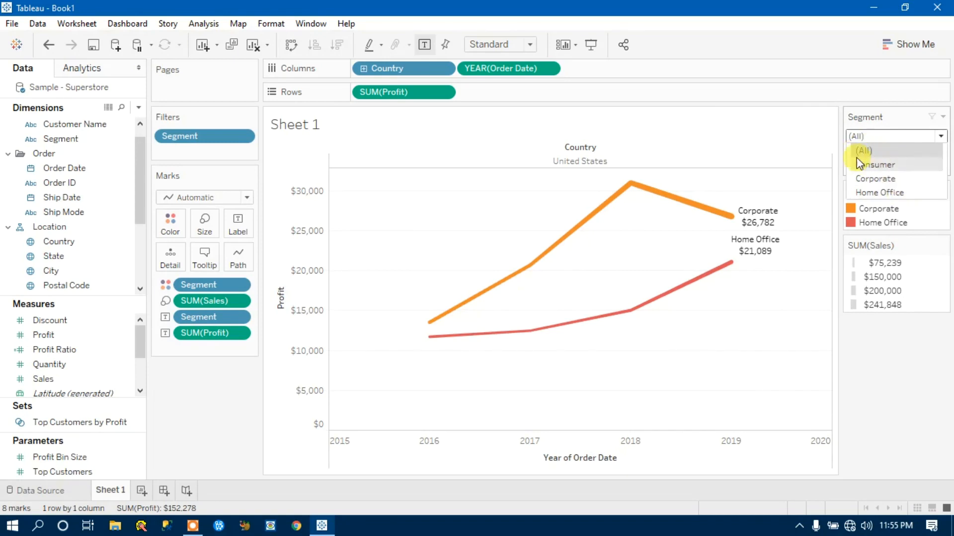
click(941, 136)
click(942, 137)
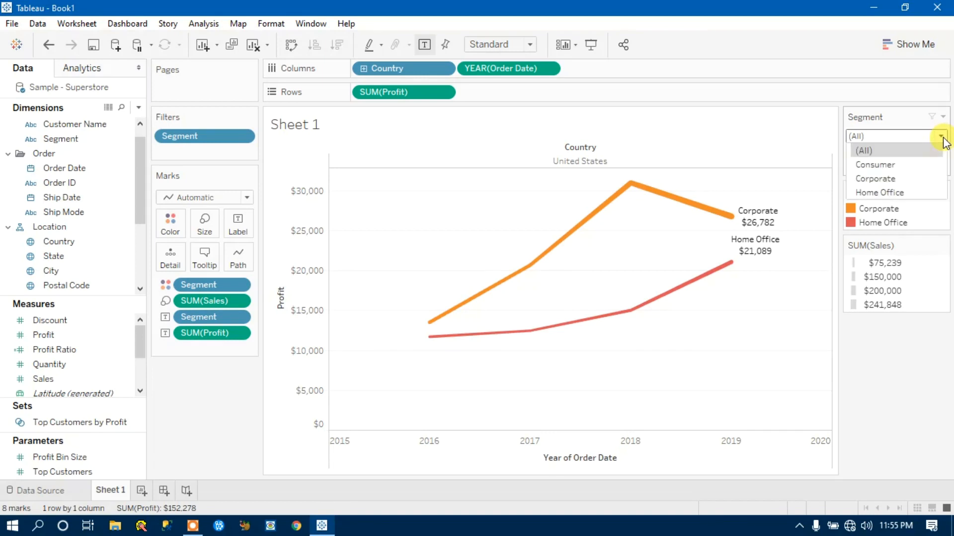
- Turn off the "All" value in the Segment filter's customization and check its list of choices
click(943, 117)
click(943, 117)
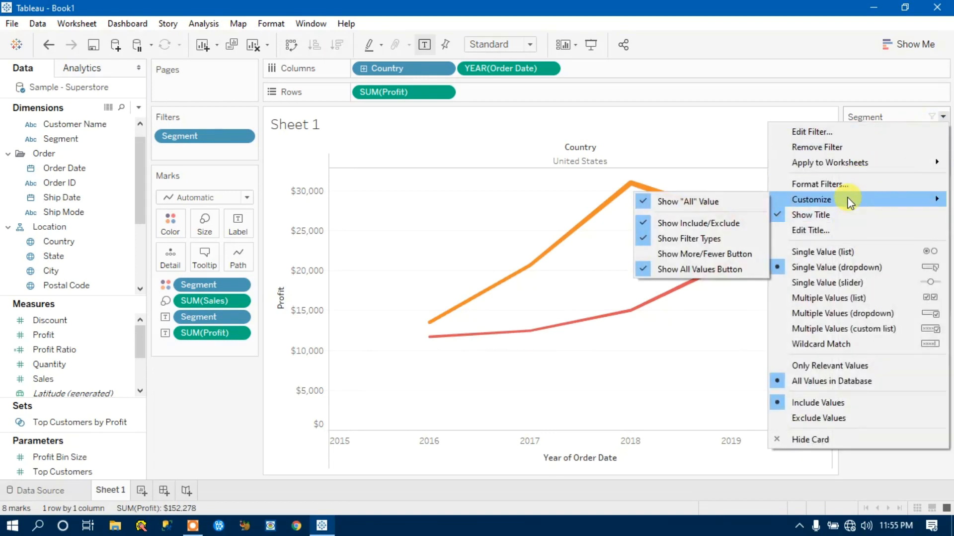
click(705, 203)
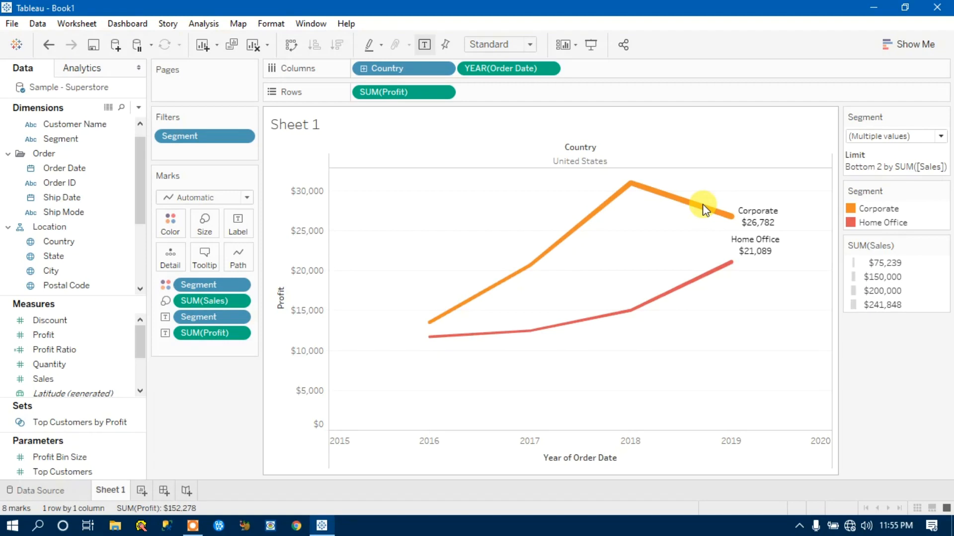
click(941, 137)
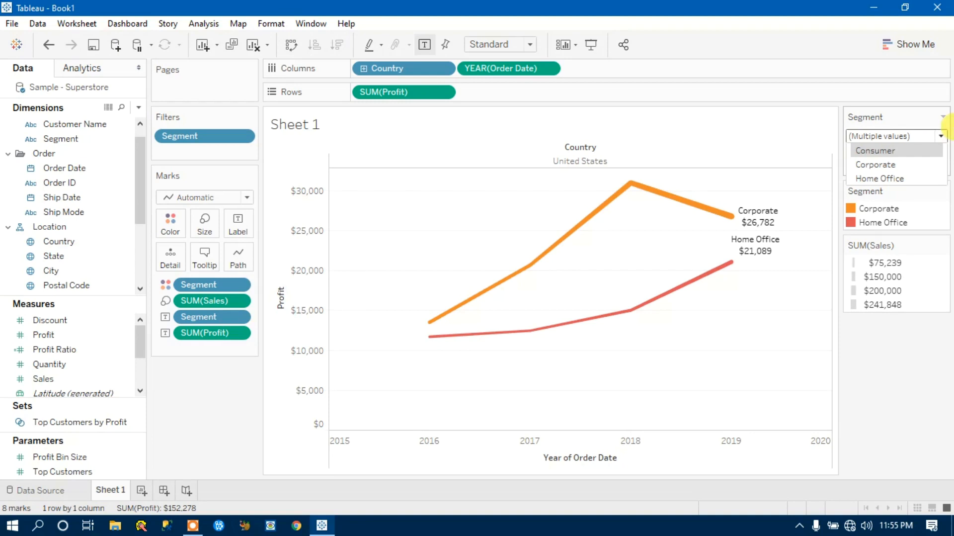
- Turn the "All" value back on for the Segment filter and check its list of choices again
click(944, 117)
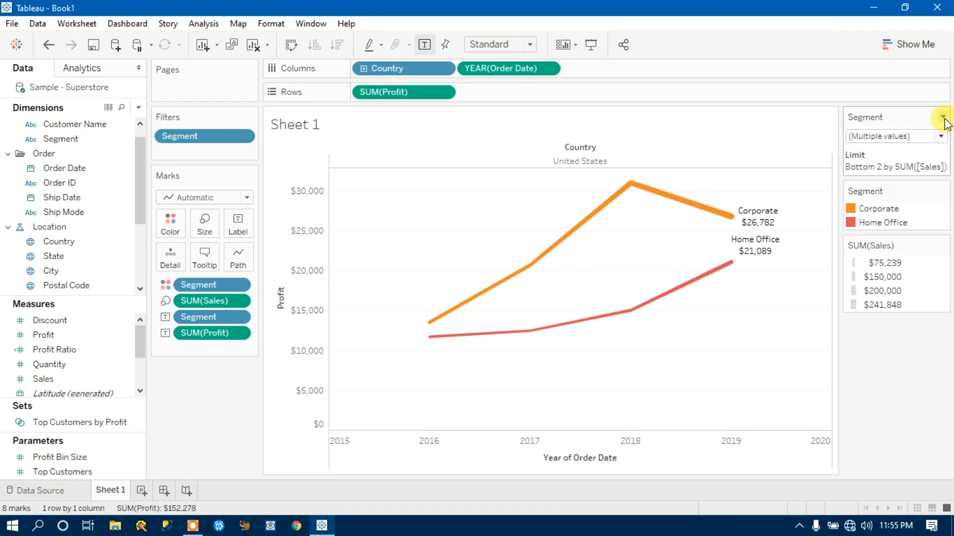
click(944, 117)
mouse_move(845, 202)
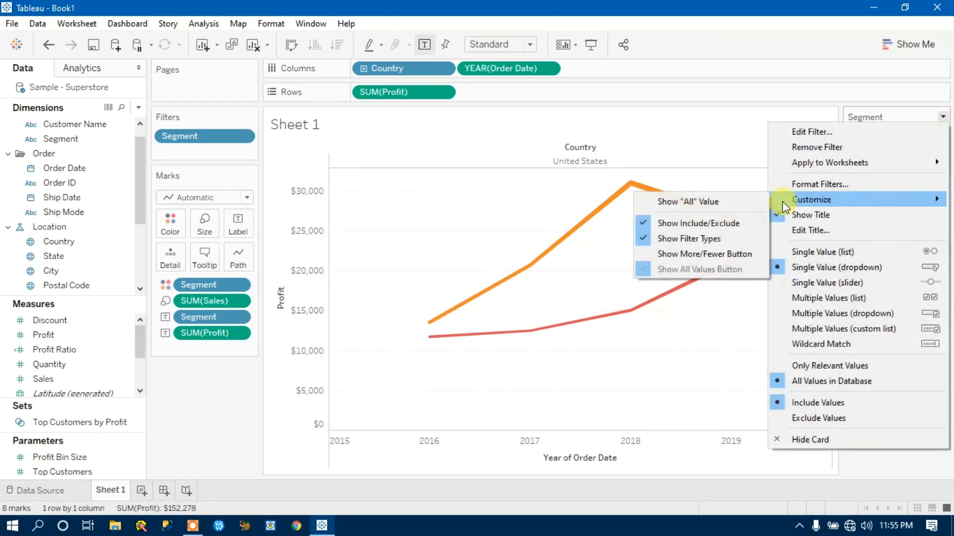
click(695, 203)
click(943, 136)
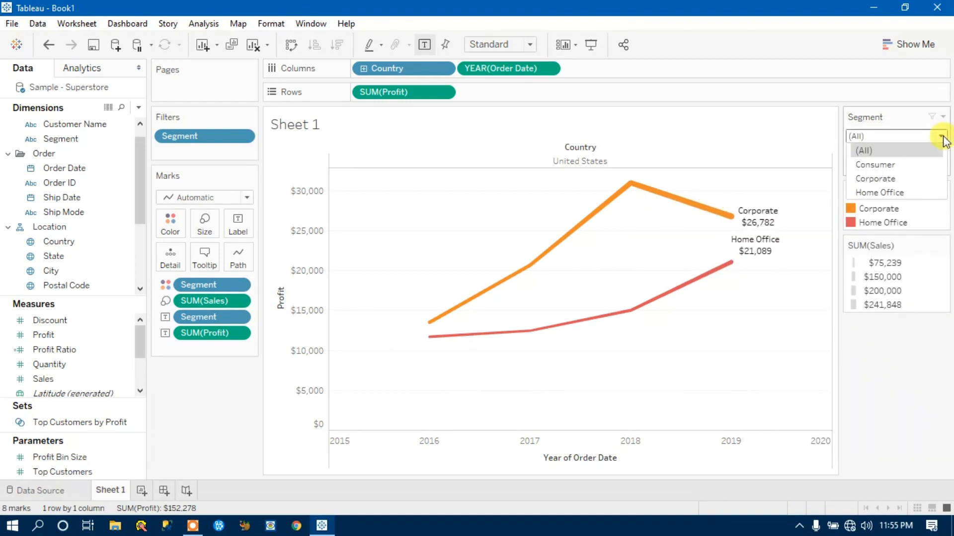
- Review the Segment filter's remaining customization options and its list of choices, keeping (All) selected
click(944, 118)
click(944, 117)
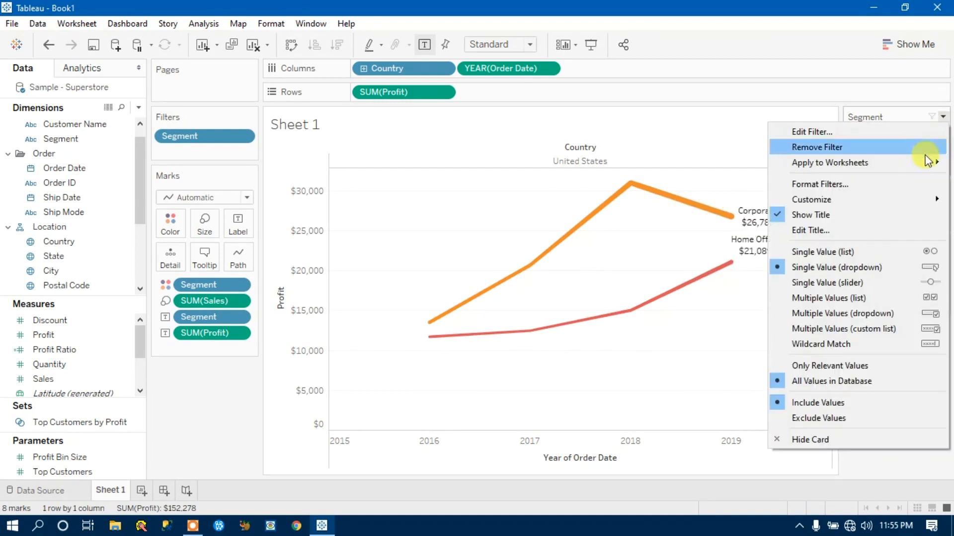
mouse_move(847, 201)
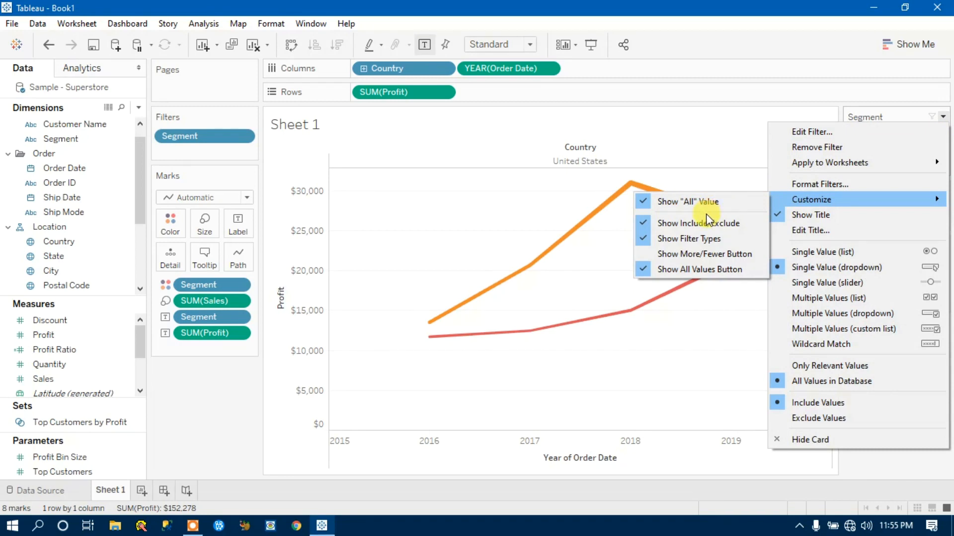
click(703, 342)
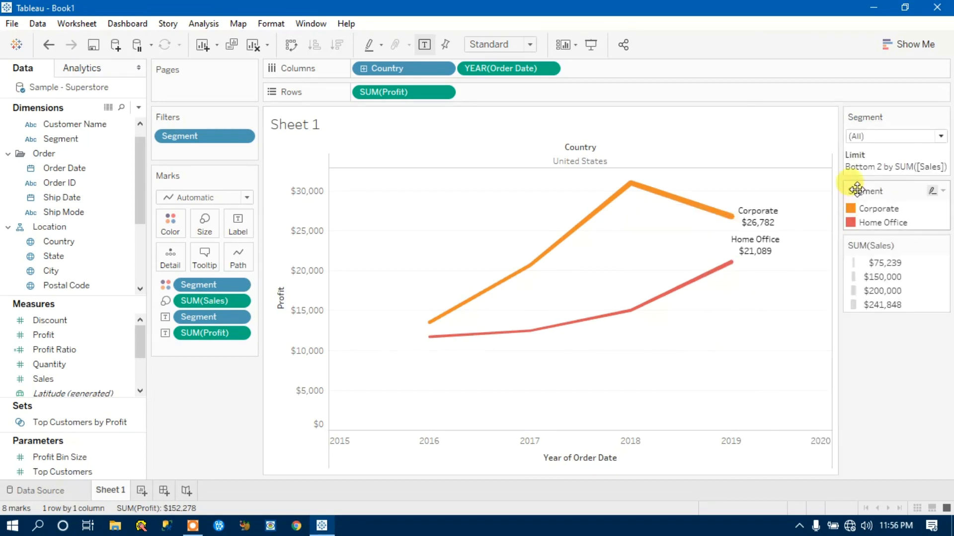
click(941, 137)
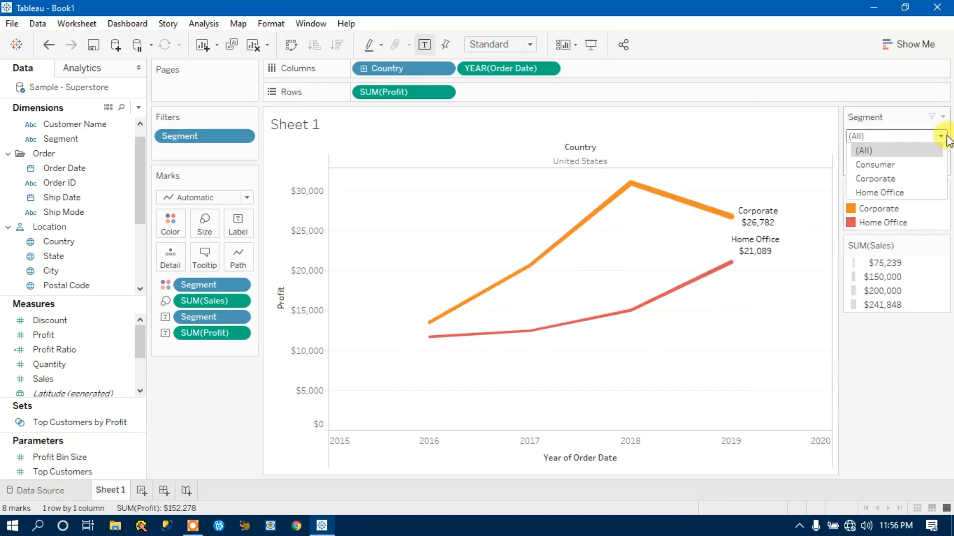
click(878, 150)
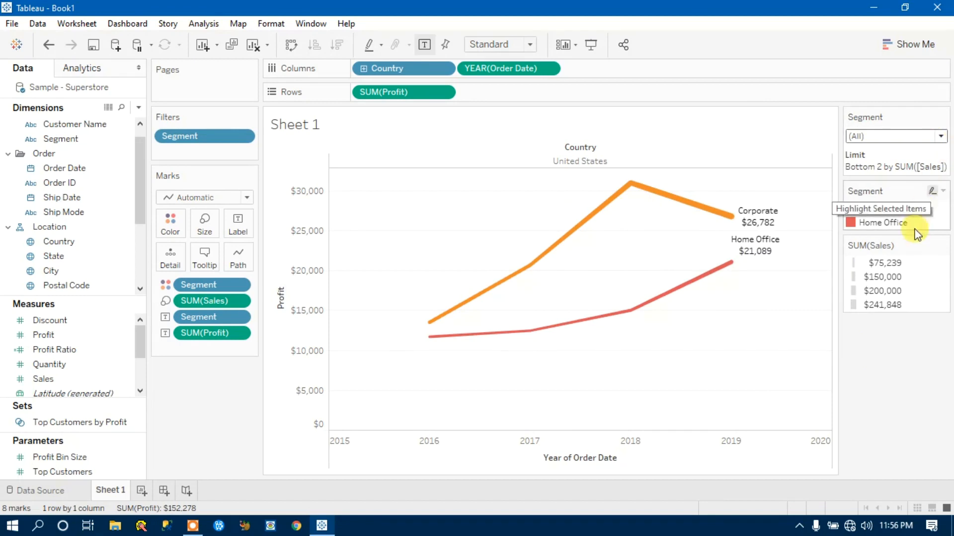
- Edit the Segment filter and set its top/bottom limit to None
click(943, 118)
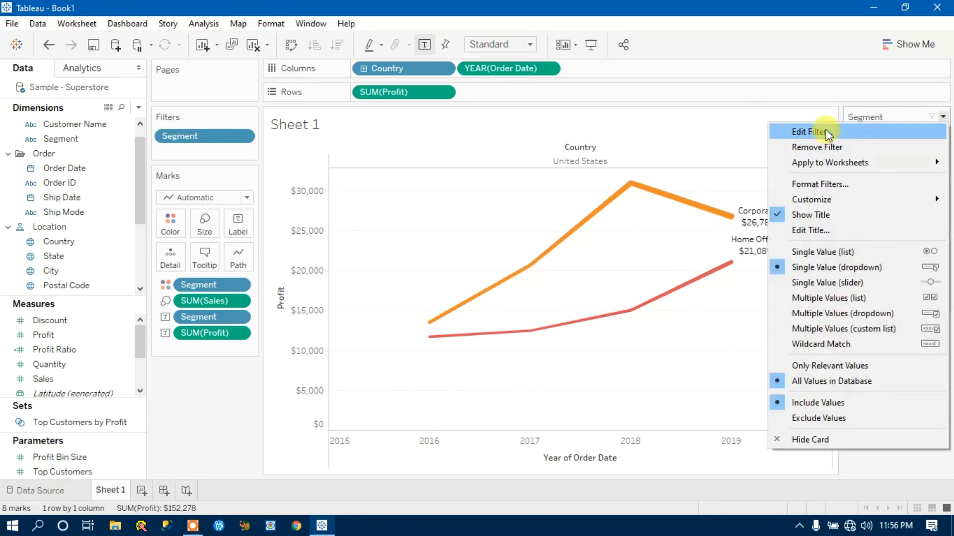
click(806, 131)
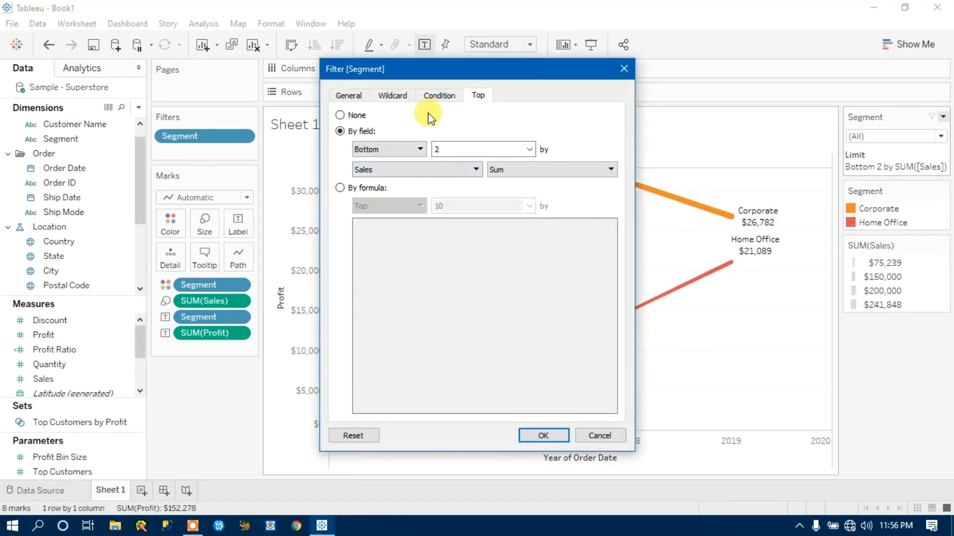
click(341, 115)
click(544, 435)
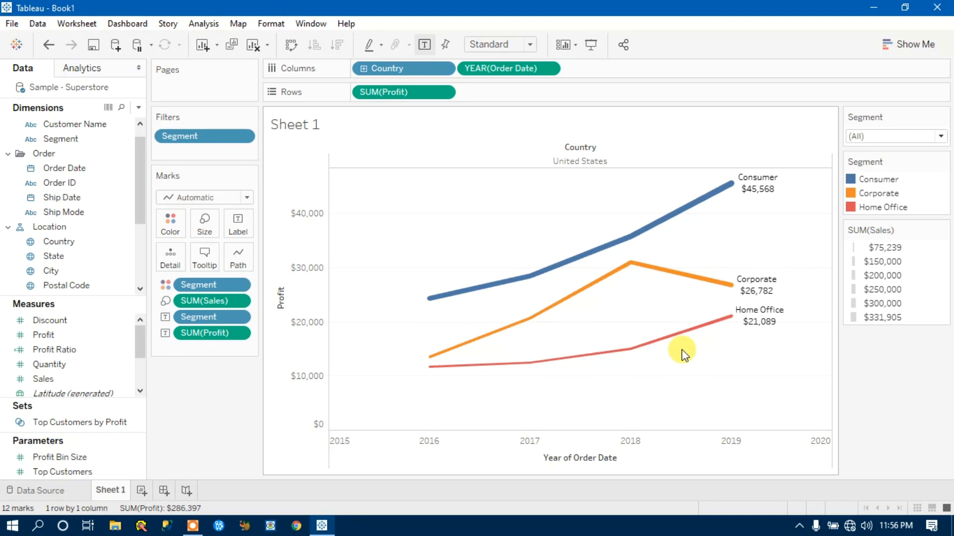
- Add a new blank worksheet to the workbook
click(142, 491)
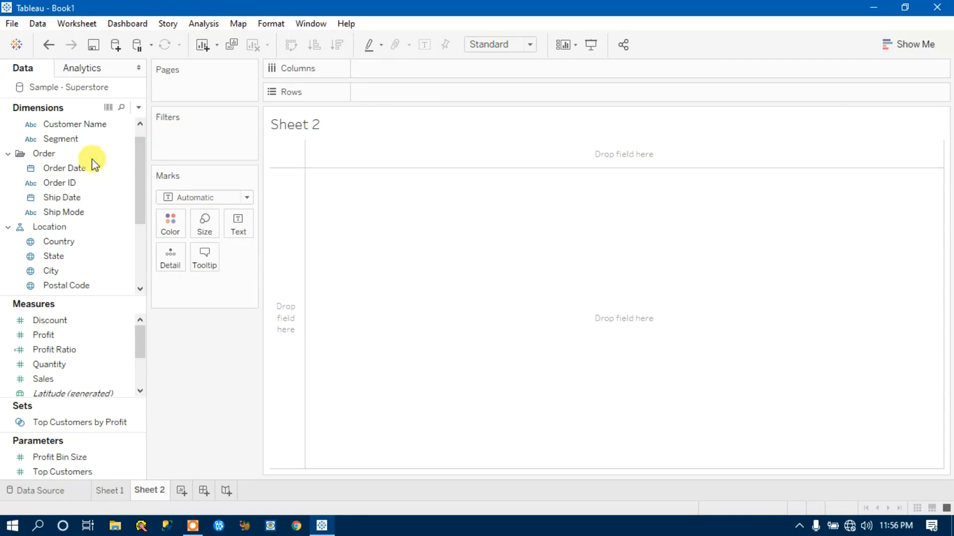
click(72, 169)
drag(70, 172, 397, 69)
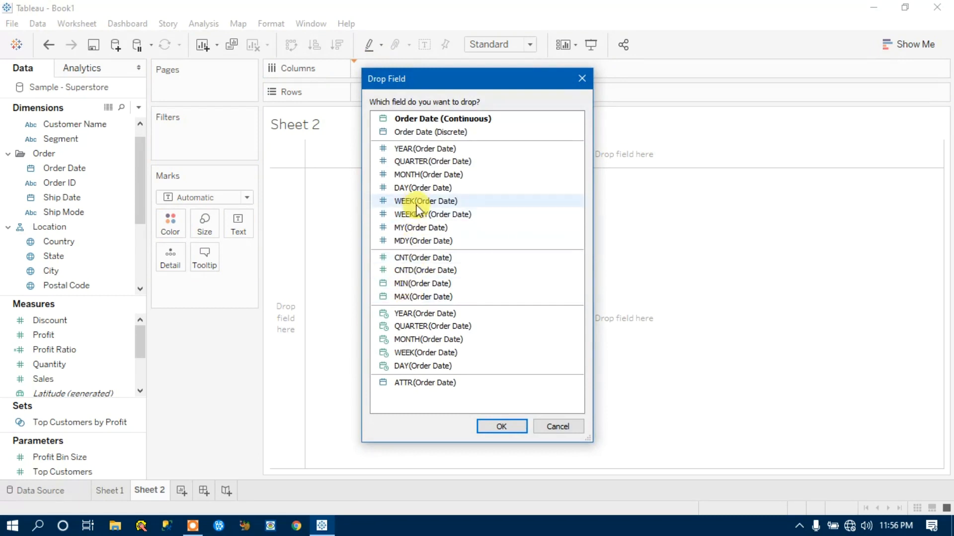
click(550, 425)
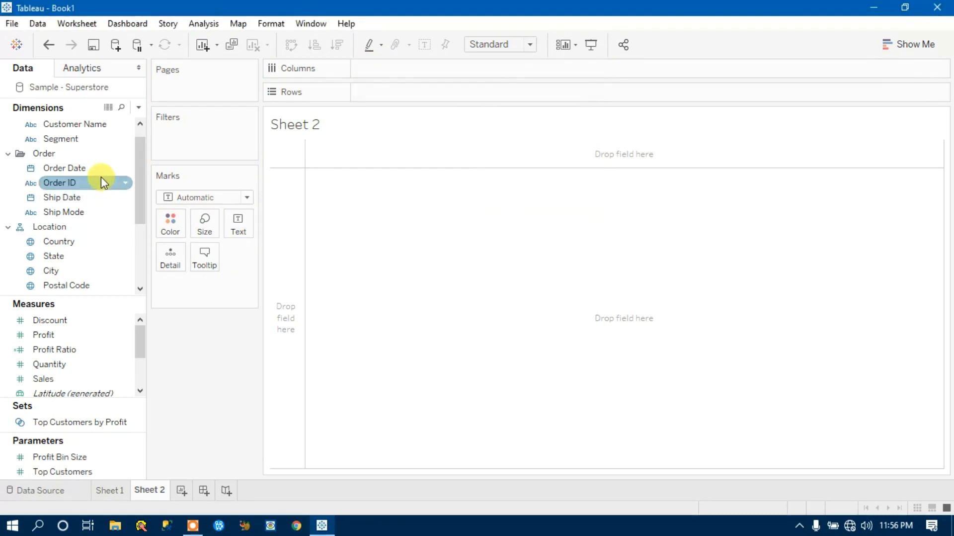
- Chart profit by year, placing Order Date on Columns as continuous YEAR(Order Date) and Profit on Rows
click(68, 172)
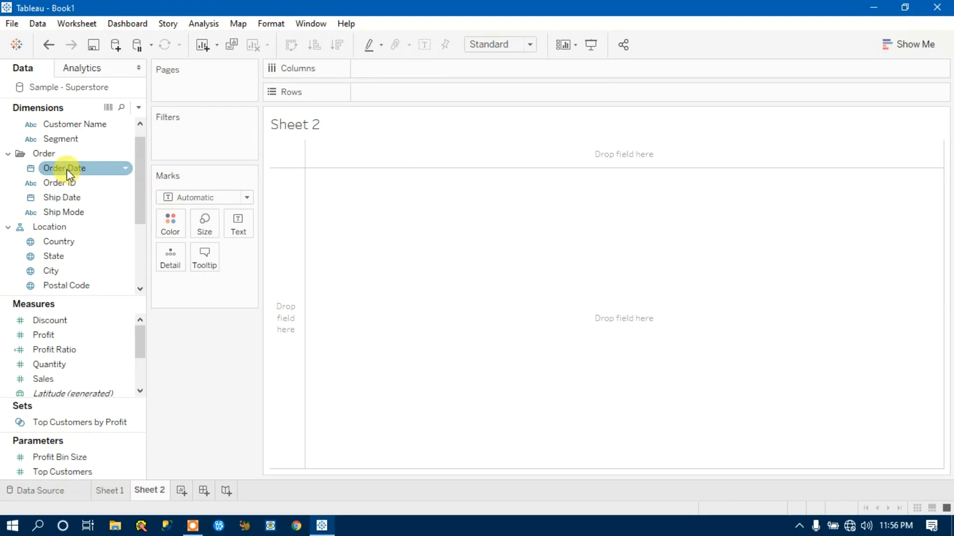
drag(67, 174, 396, 71)
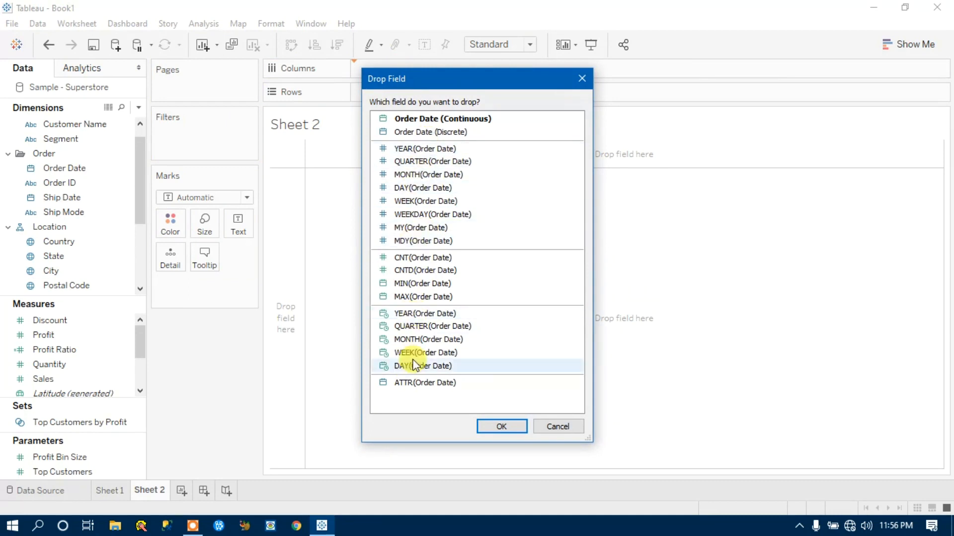
click(416, 312)
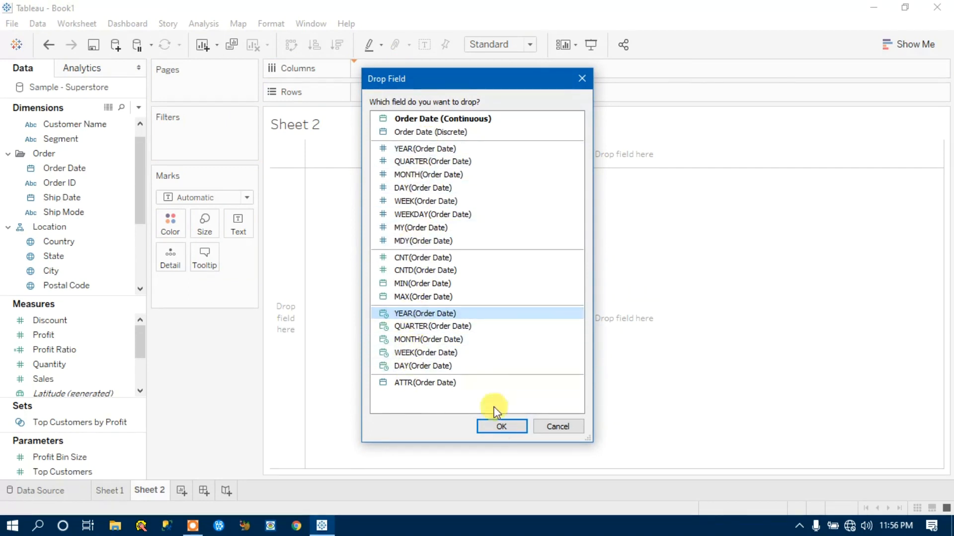
click(500, 426)
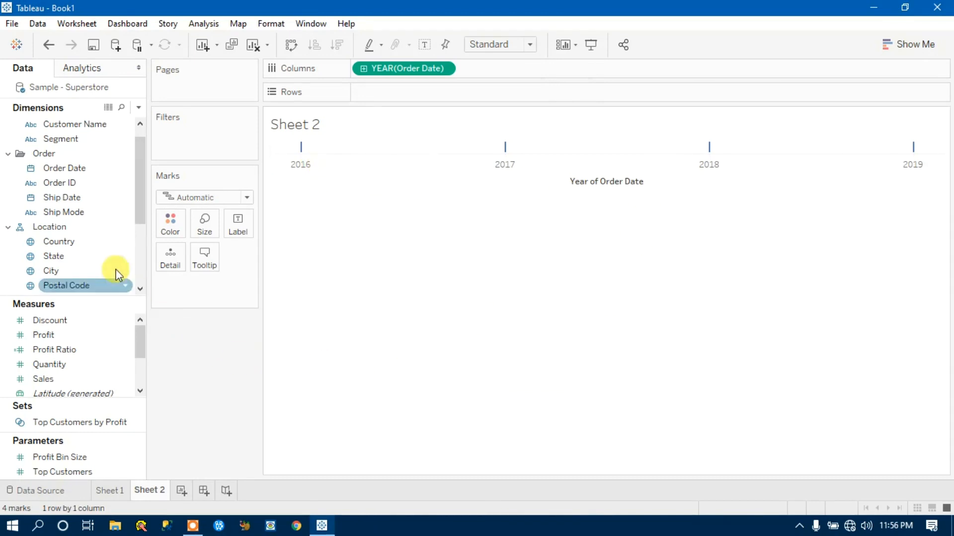
drag(51, 334, 399, 94)
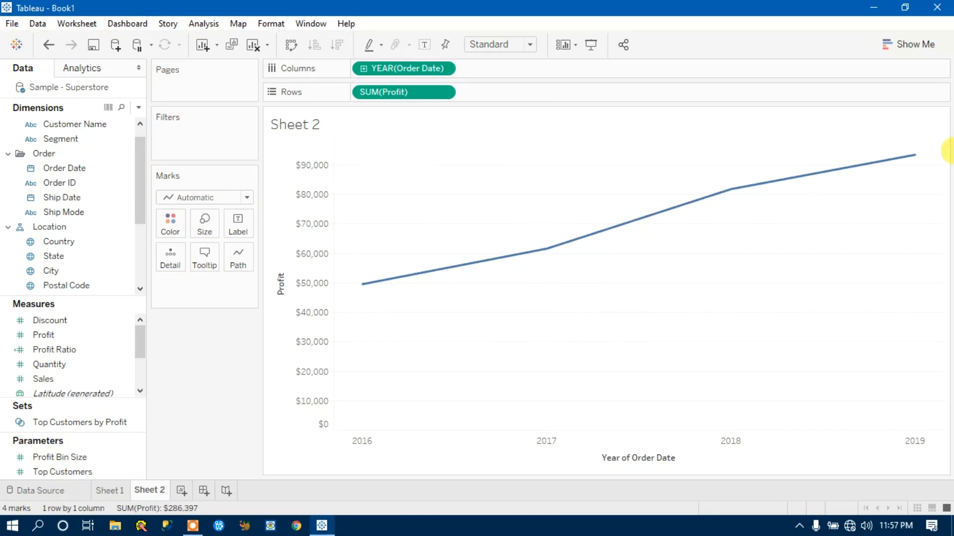
mouse_move(835, 182)
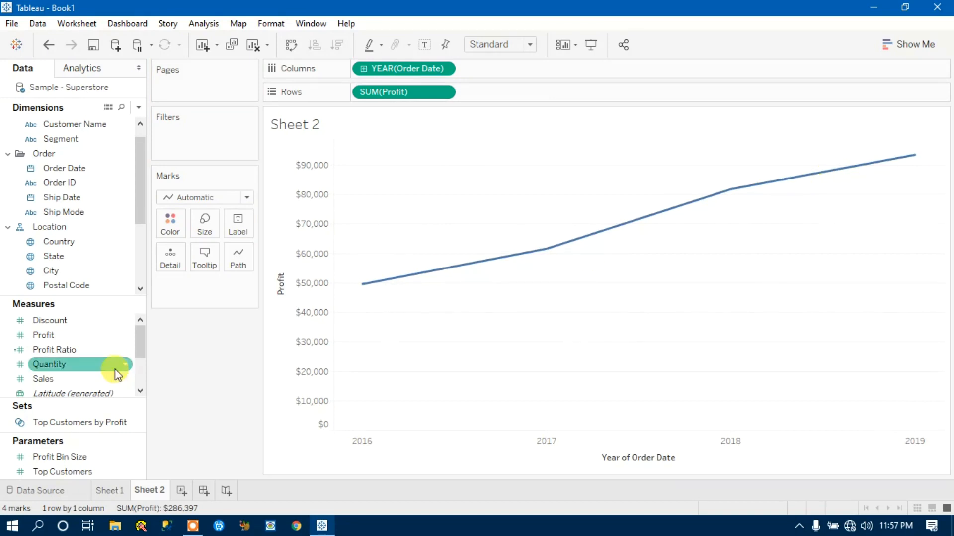
- Color the profit lines by City and remove the accompanying Country level from the marks
drag(56, 270, 171, 232)
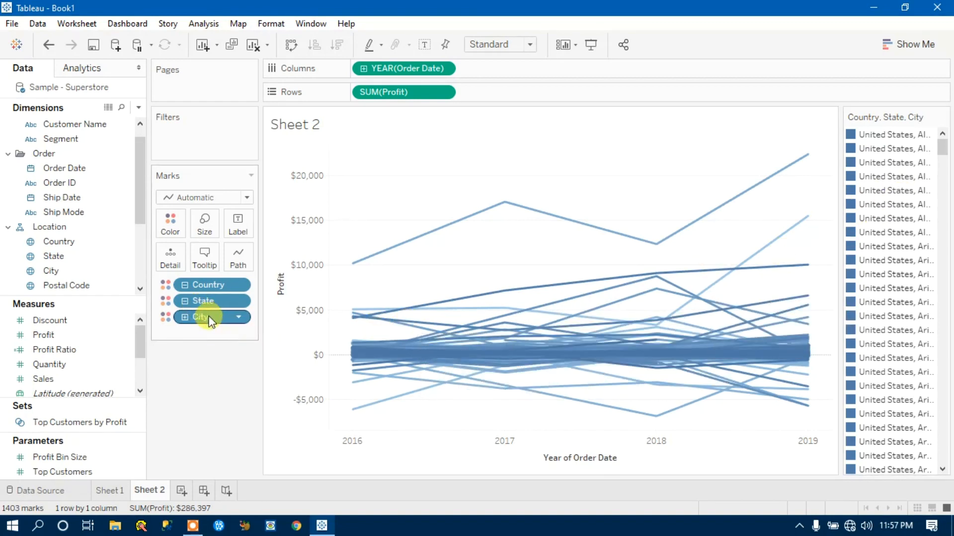
drag(211, 286, 187, 391)
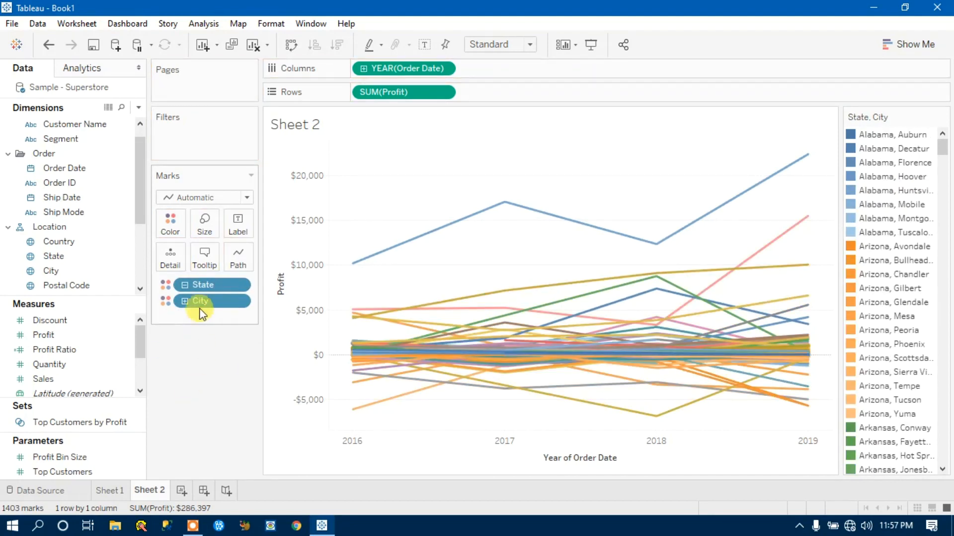
- Try removing first City and then State from the color marks, undoing each removal
drag(199, 301, 201, 402)
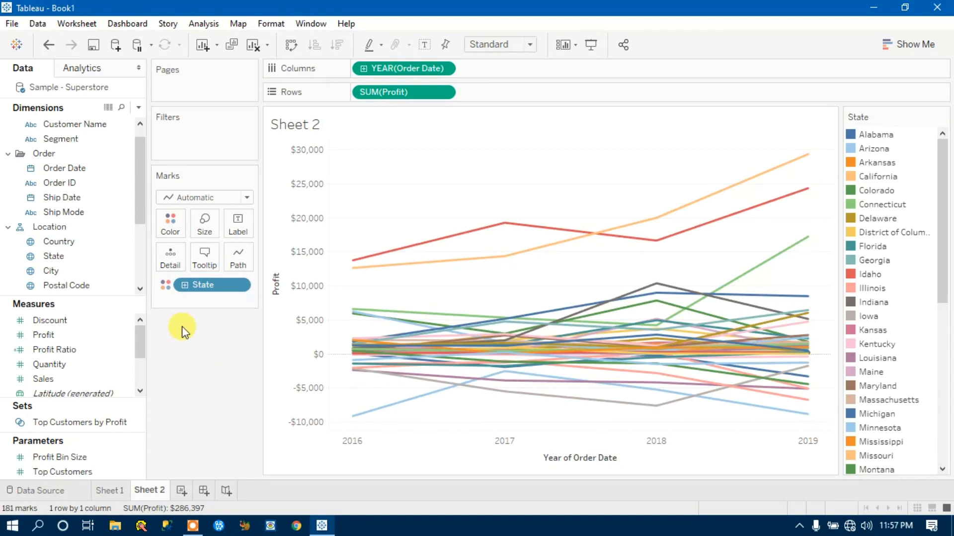
key(ctrl+z)
drag(209, 283, 213, 416)
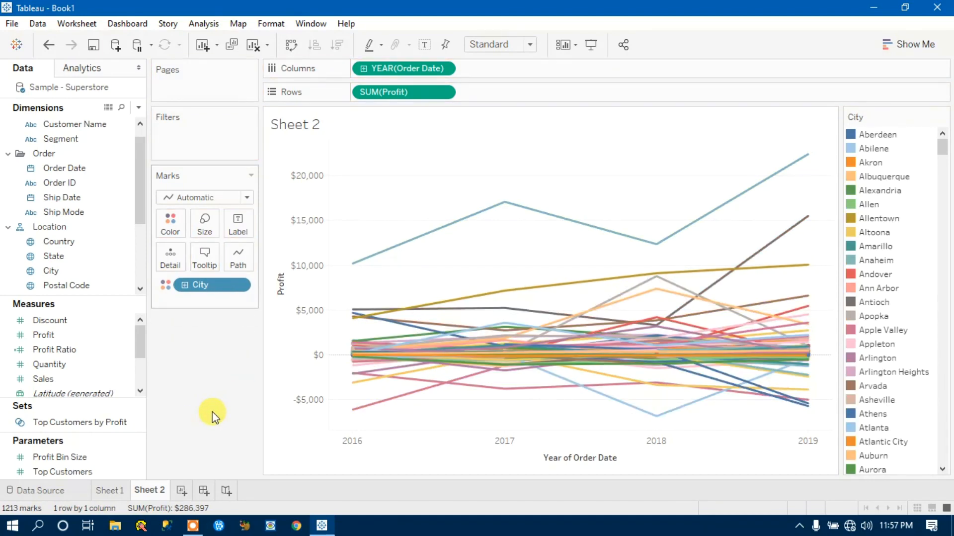
key(ctrl+z)
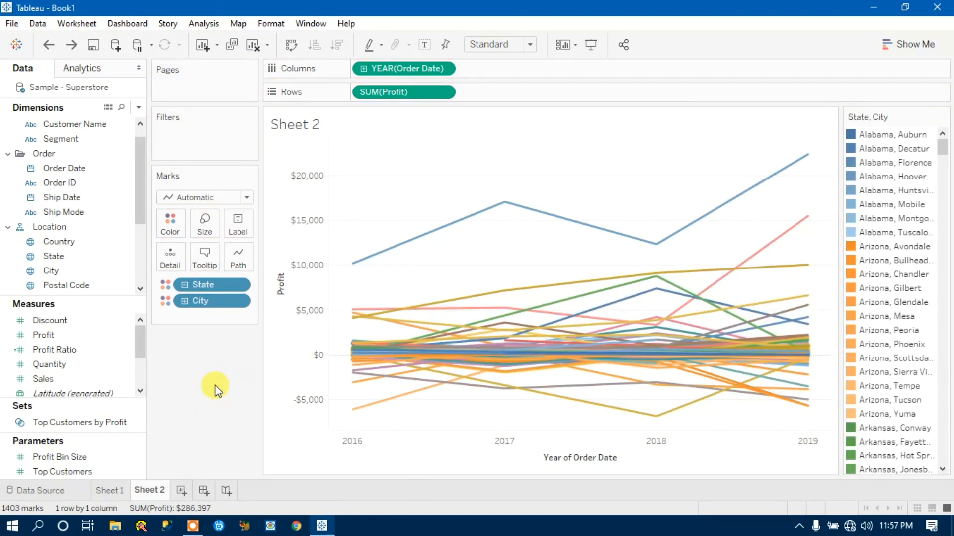
- Remove State from the color marks to leave the lines colored by City only
right_click(238, 285)
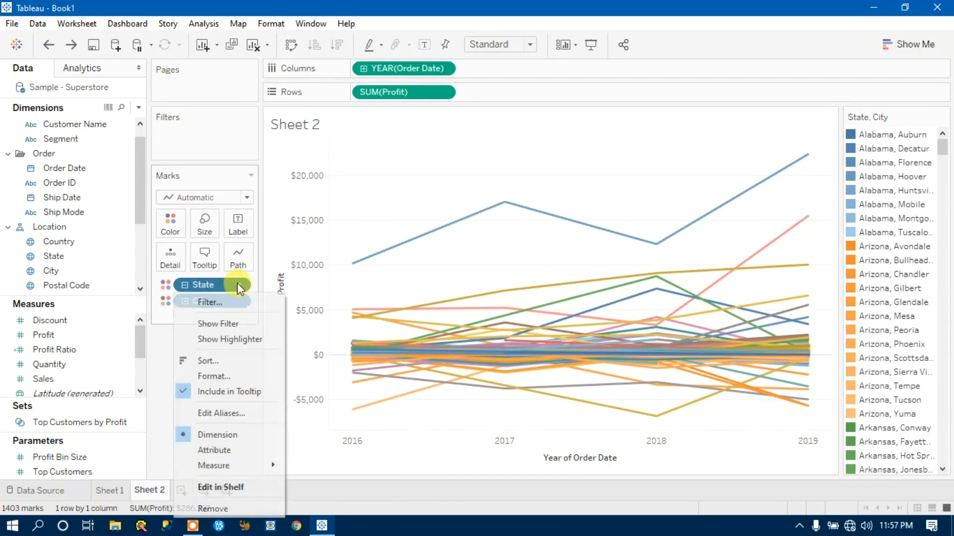
click(212, 508)
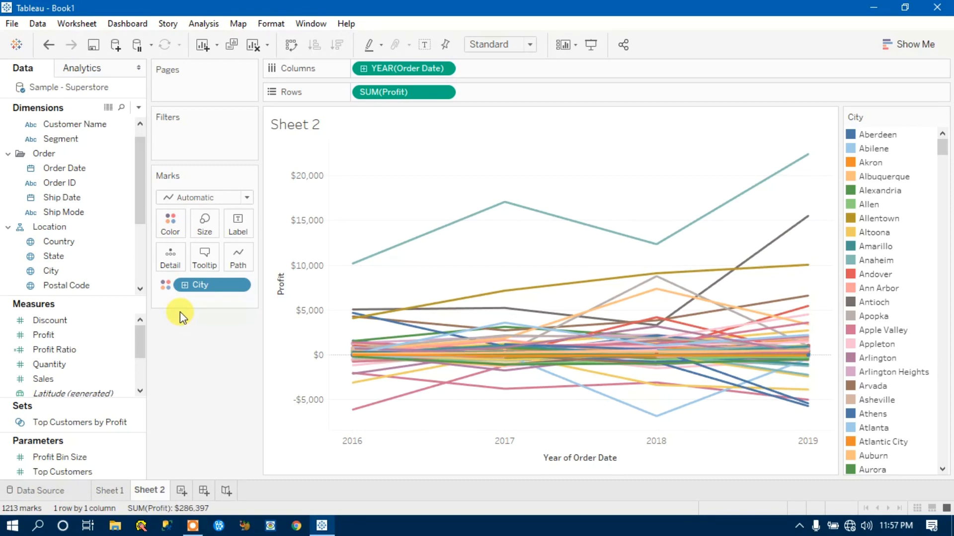
- Add a City filter with all cities included and show its filter card beside the chart
drag(64, 270, 188, 135)
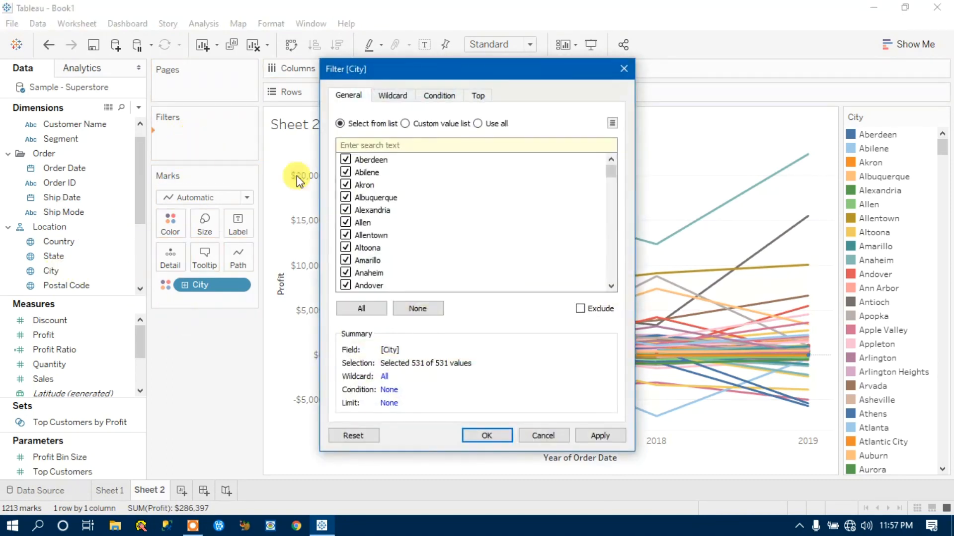
click(480, 436)
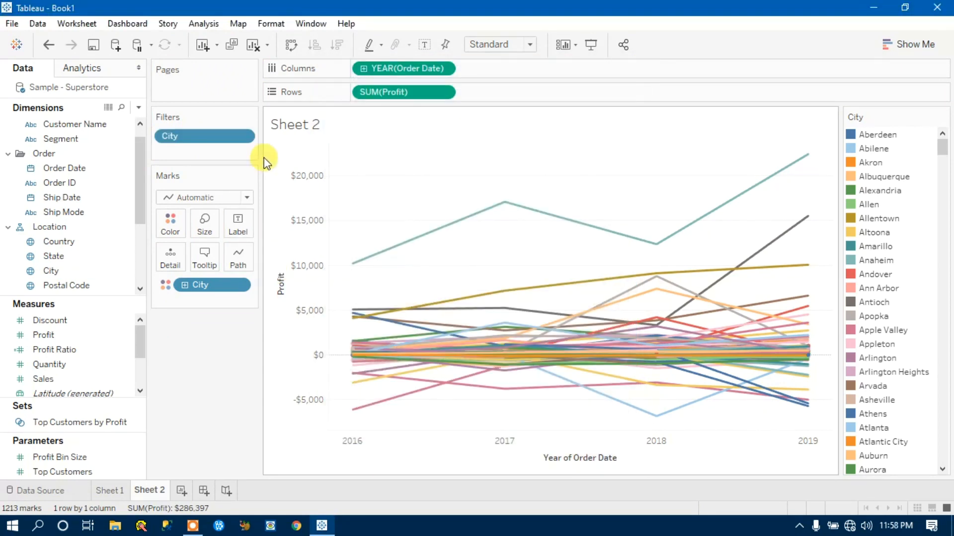
click(246, 135)
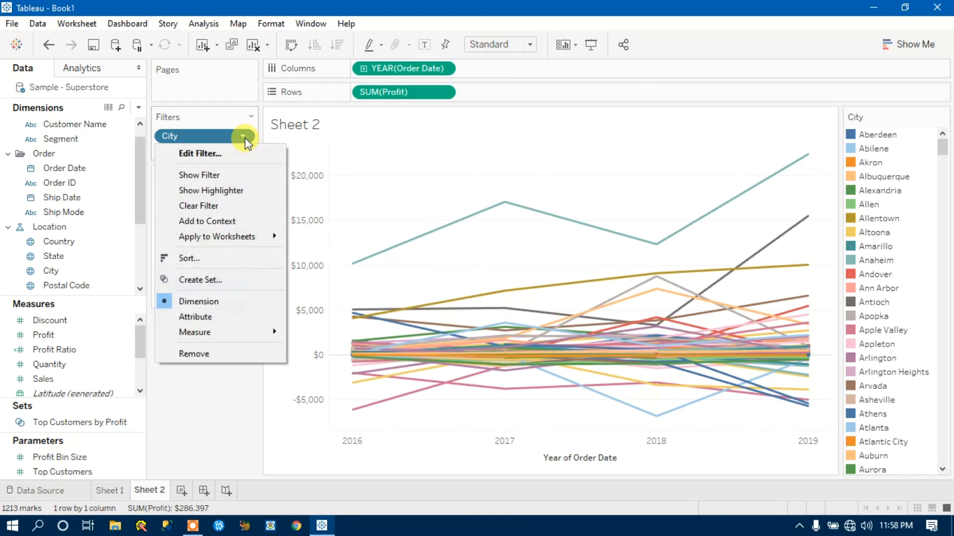
click(222, 176)
drag(944, 150, 944, 121)
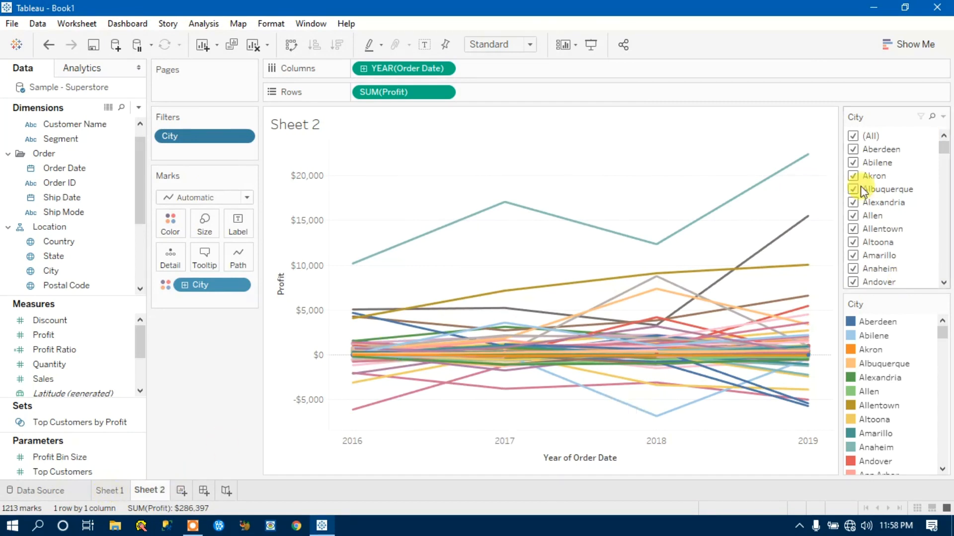
- Examine the City filter's customization options, including the search, include/exclude and apply buttons
click(943, 116)
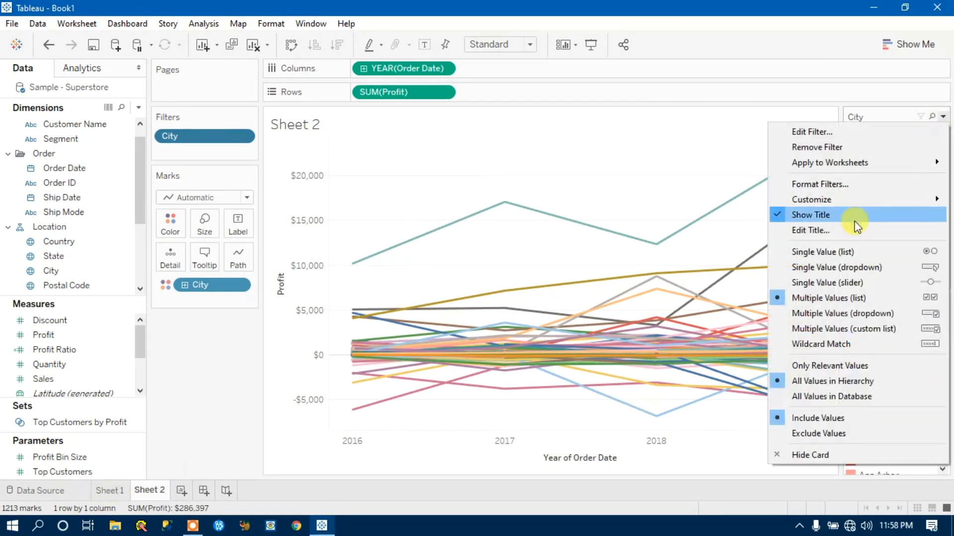
mouse_move(895, 199)
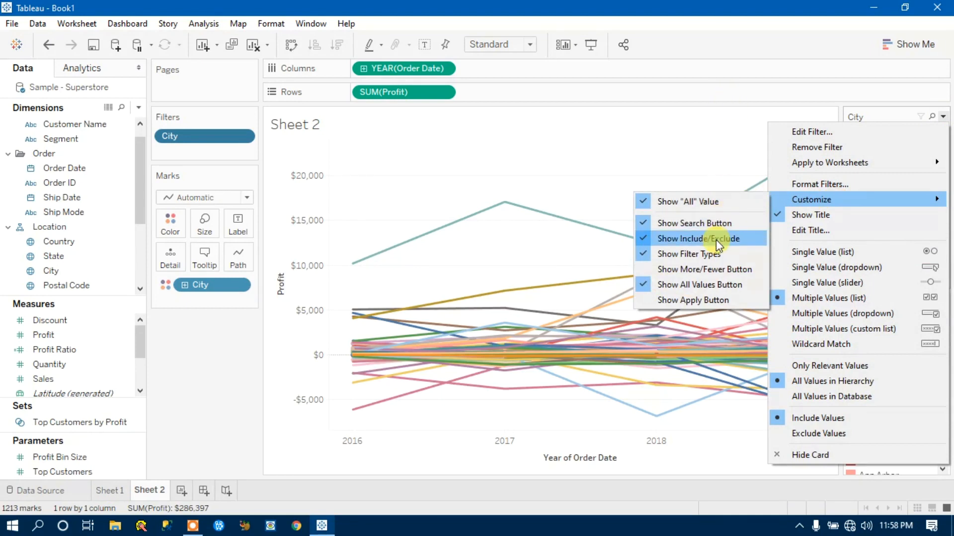
click(746, 44)
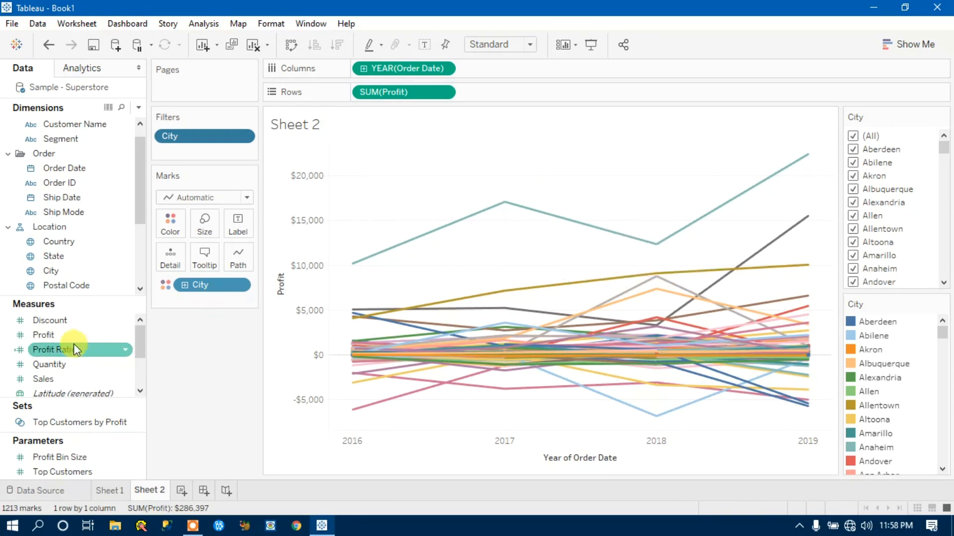
- Label the profit lines with City and exclude New York City's 2017 mark from the chart
drag(51, 270, 236, 226)
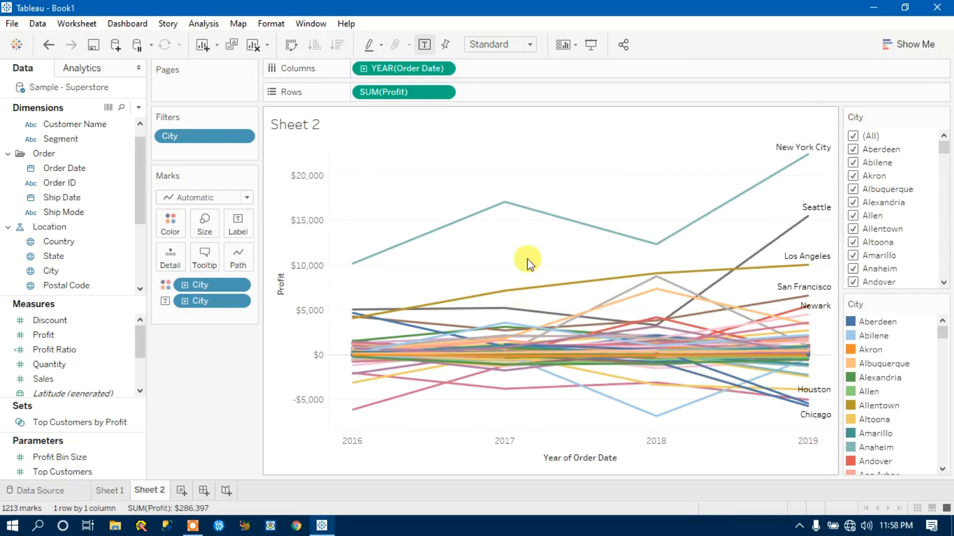
right_click(505, 202)
click(536, 175)
click(505, 203)
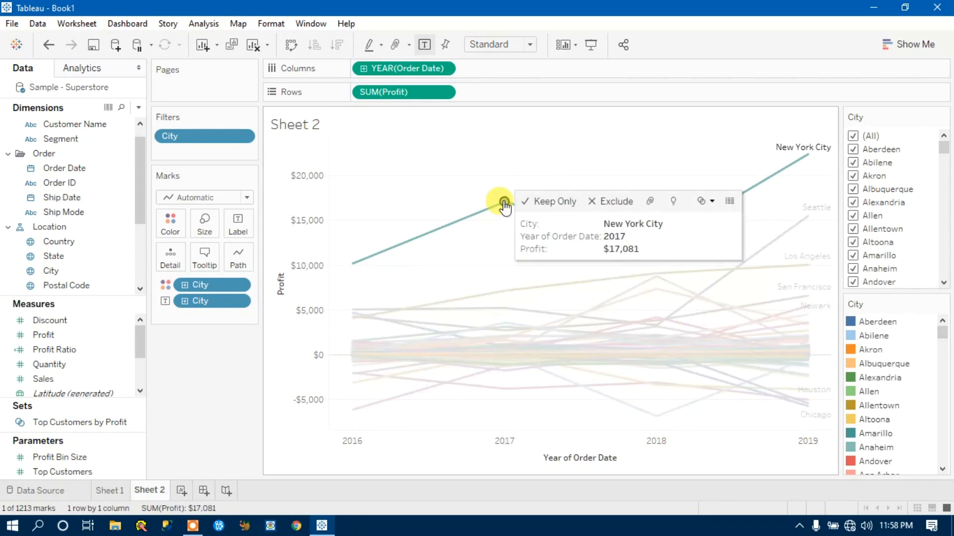
click(616, 204)
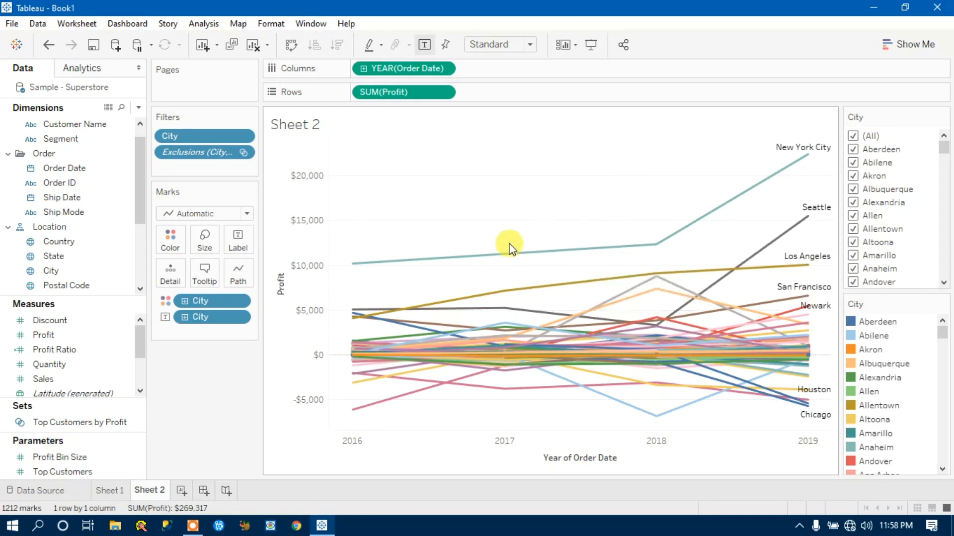
mouse_move(655, 254)
mouse_move(634, 332)
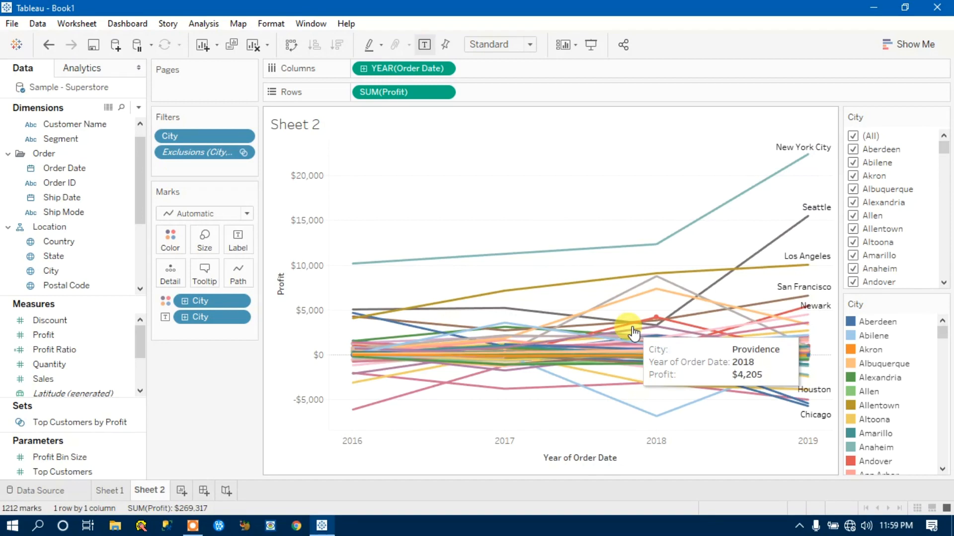
- Undo the mark exclusion and exclude New York City's 2017 mark from the profit chart again
key(ctrl+z)
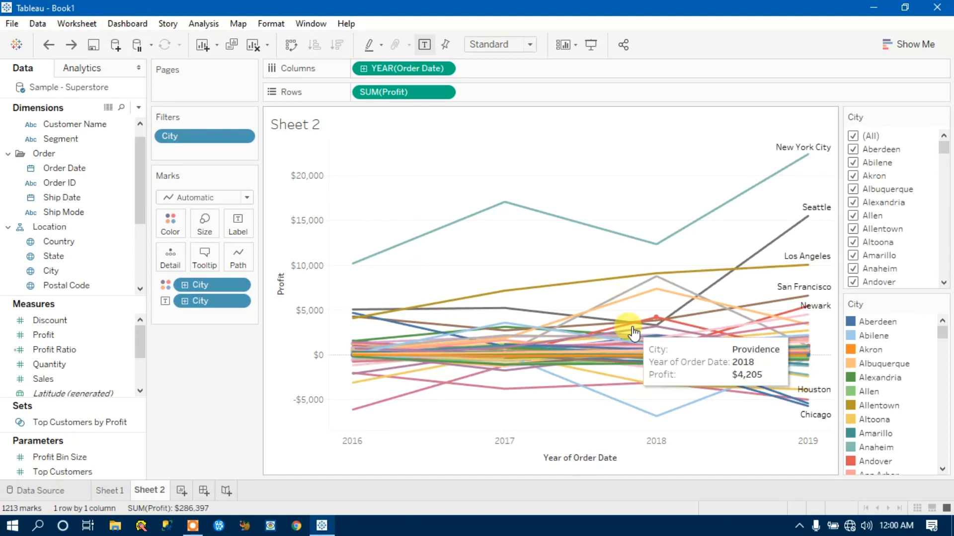
click(504, 204)
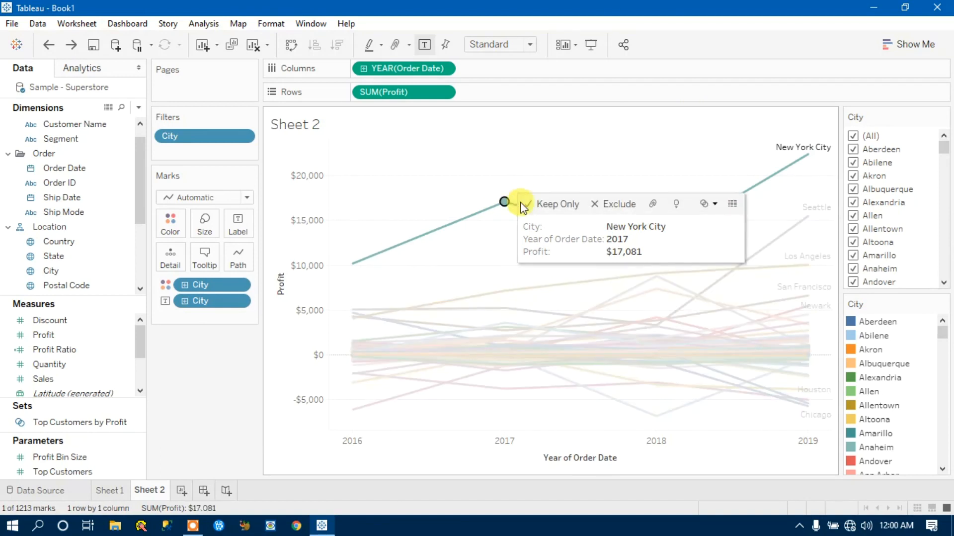
click(618, 208)
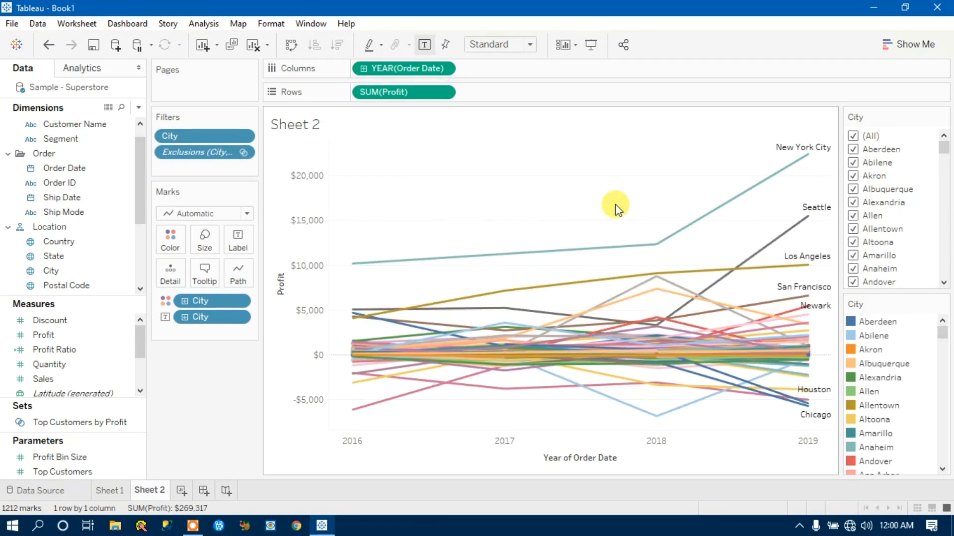
mouse_move(642, 251)
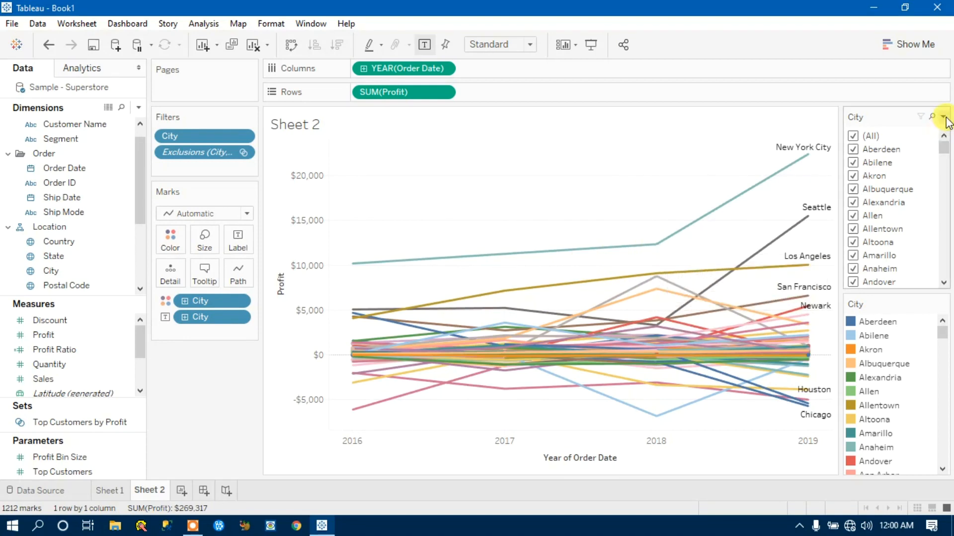
- Examine the option lists of the City filter on Sheet 2 and the Segment filter on Sheet 1, including Only Relevant Values
click(943, 117)
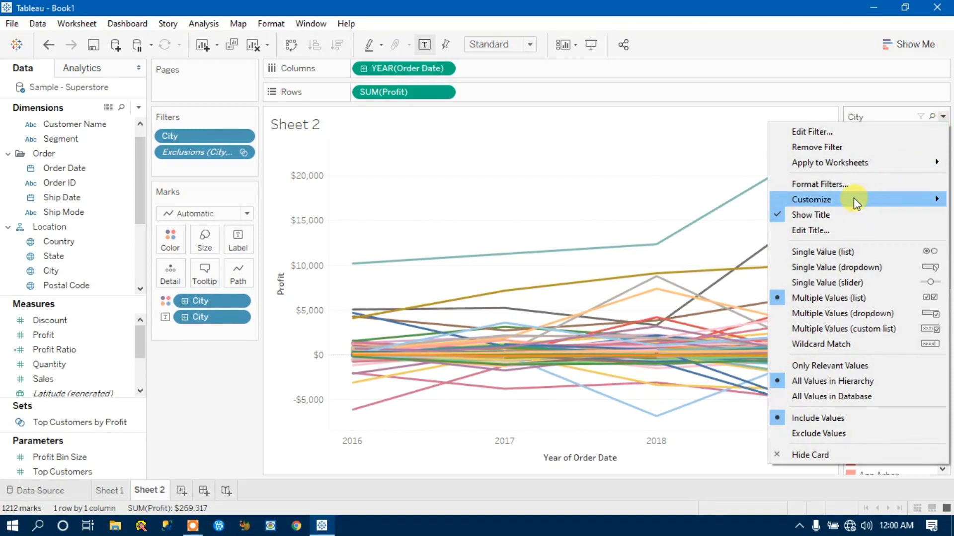
mouse_move(855, 202)
click(689, 141)
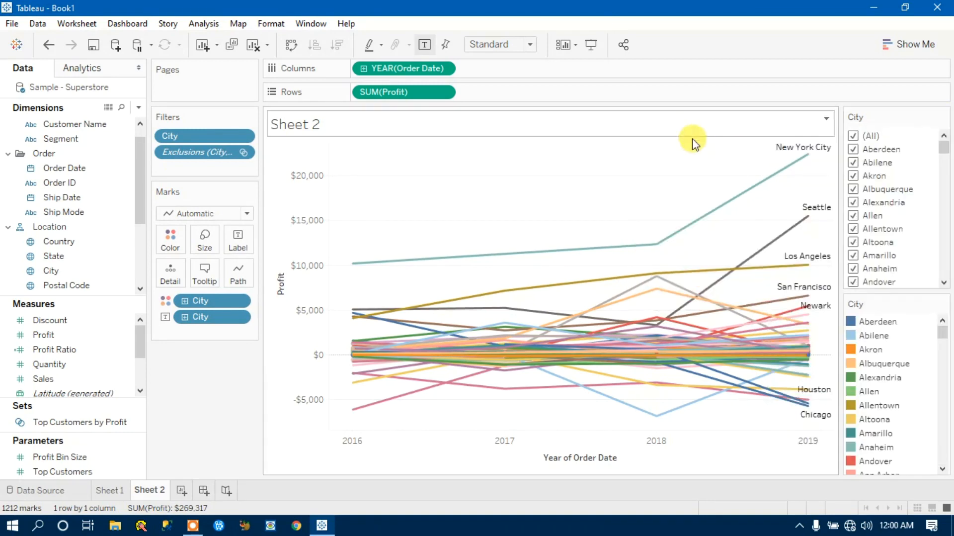
click(108, 491)
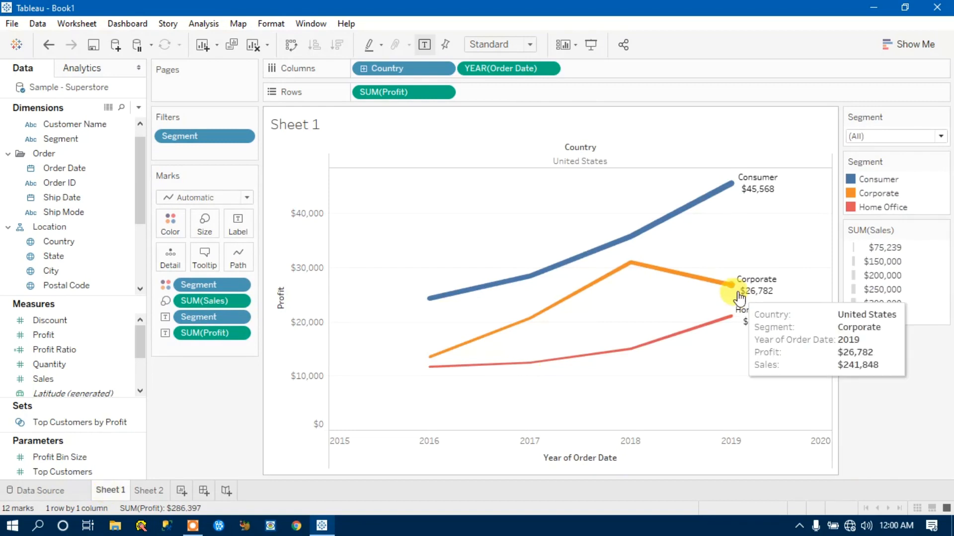
click(942, 117)
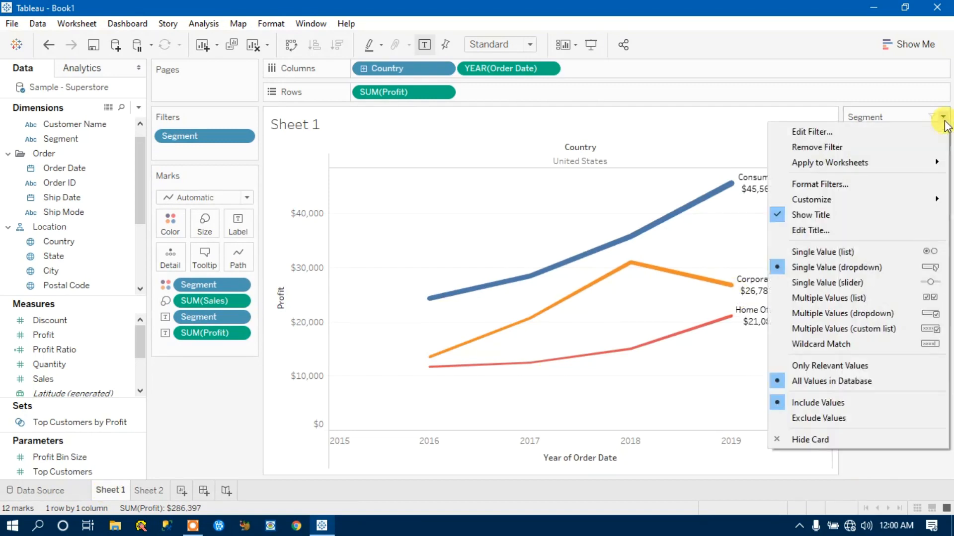
mouse_move(856, 202)
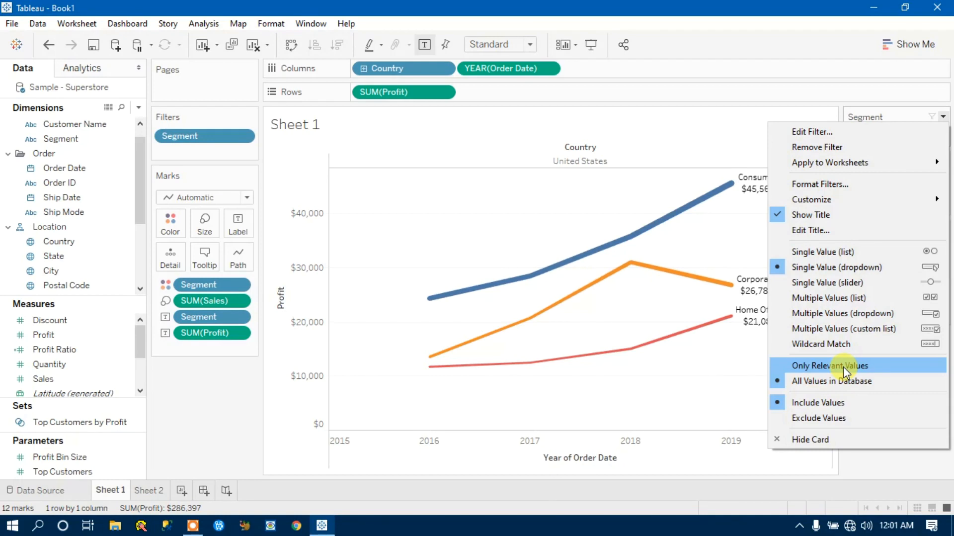
click(255, 379)
- Create a new worksheet with City on Rows and convert City to a Count measure
click(181, 491)
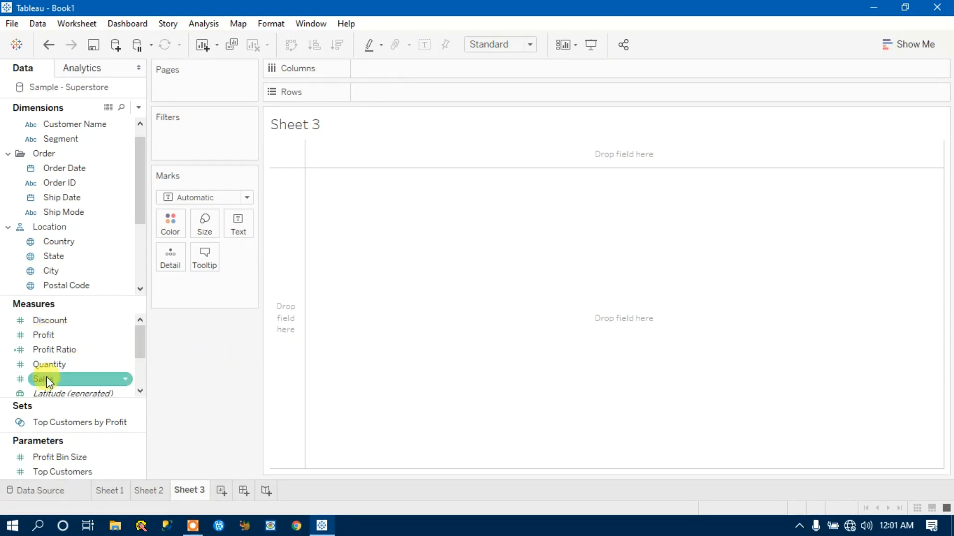
drag(59, 270, 392, 94)
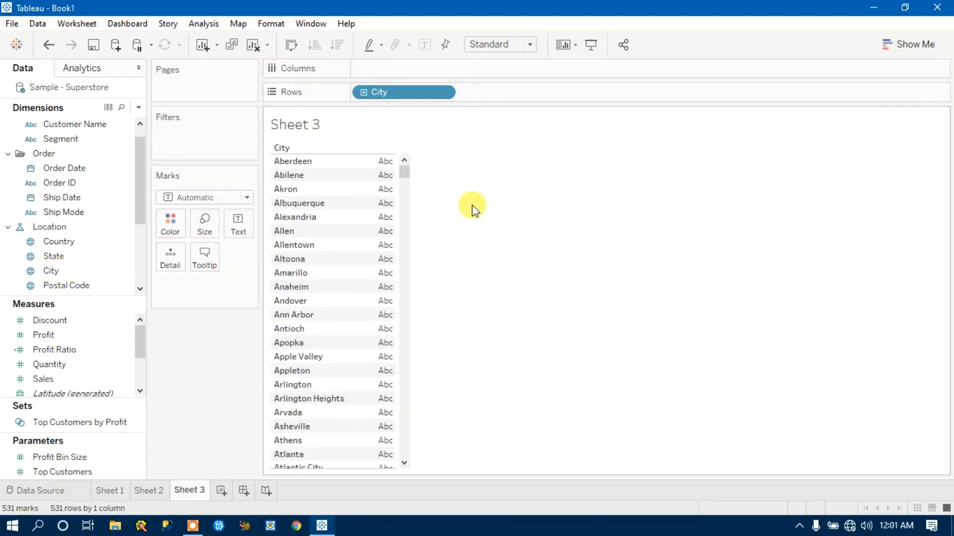
click(443, 92)
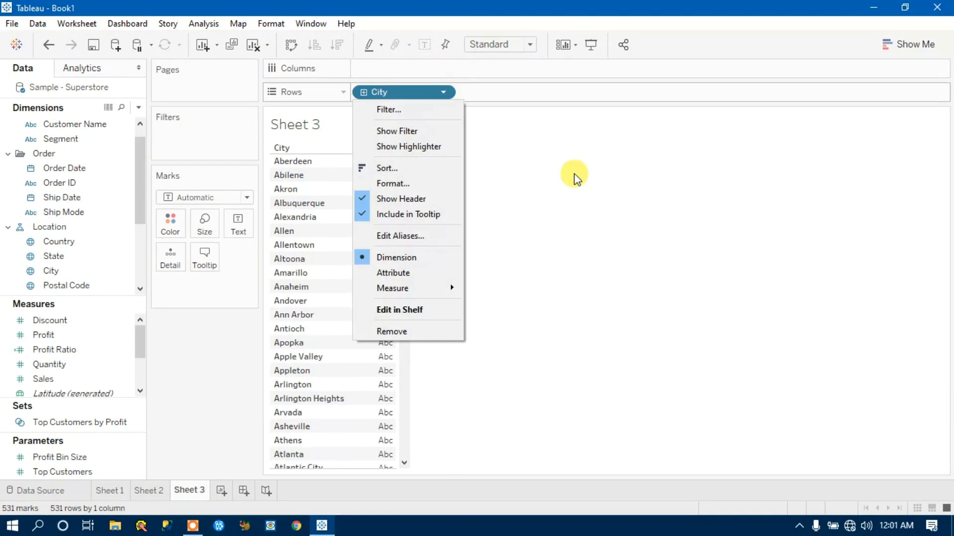
click(575, 178)
click(443, 92)
mouse_move(408, 290)
click(490, 321)
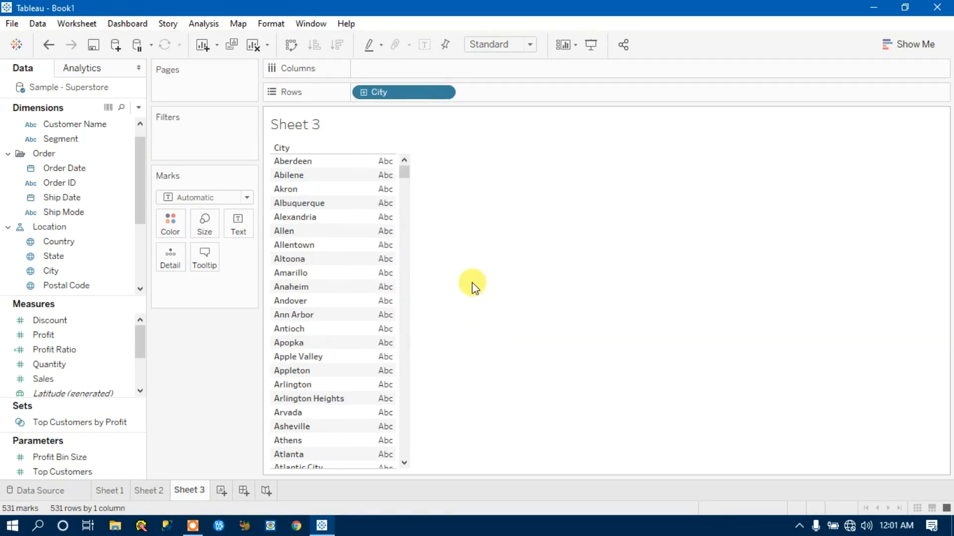
mouse_move(340, 178)
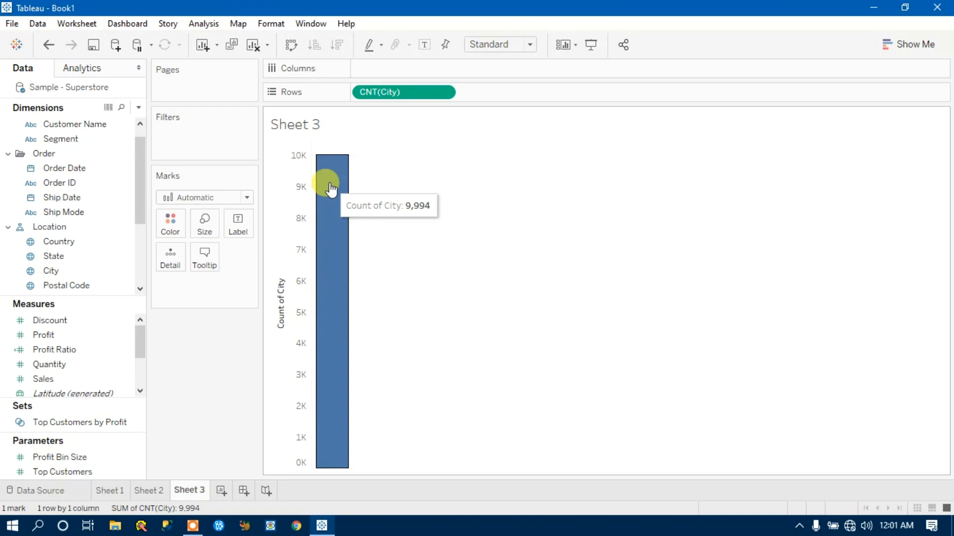
- Change the City measure on Rows to Count (Distinct)
click(444, 93)
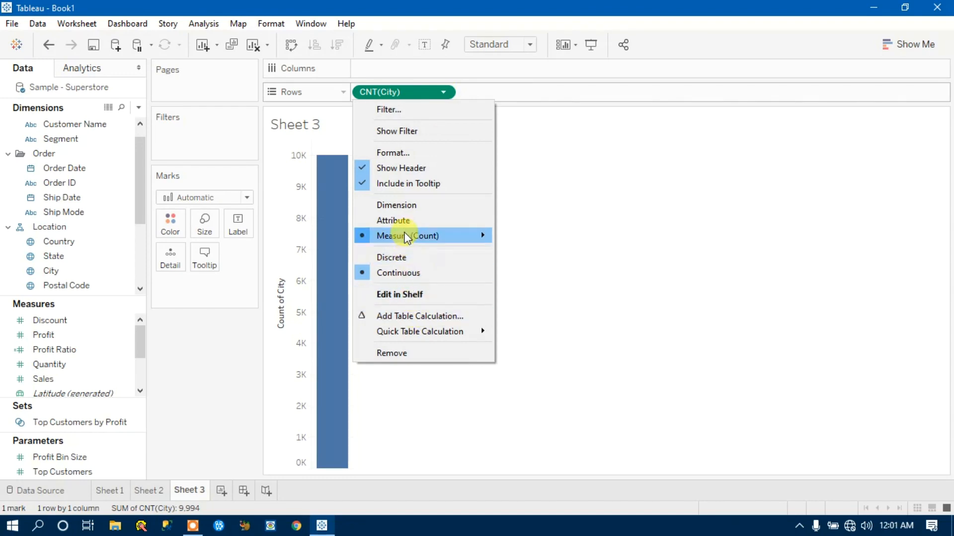
mouse_move(430, 239)
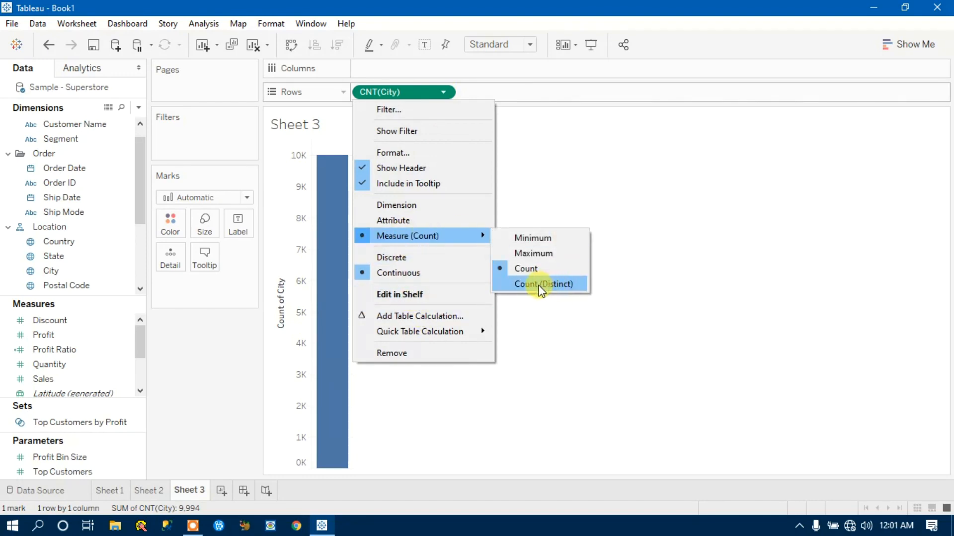
click(541, 291)
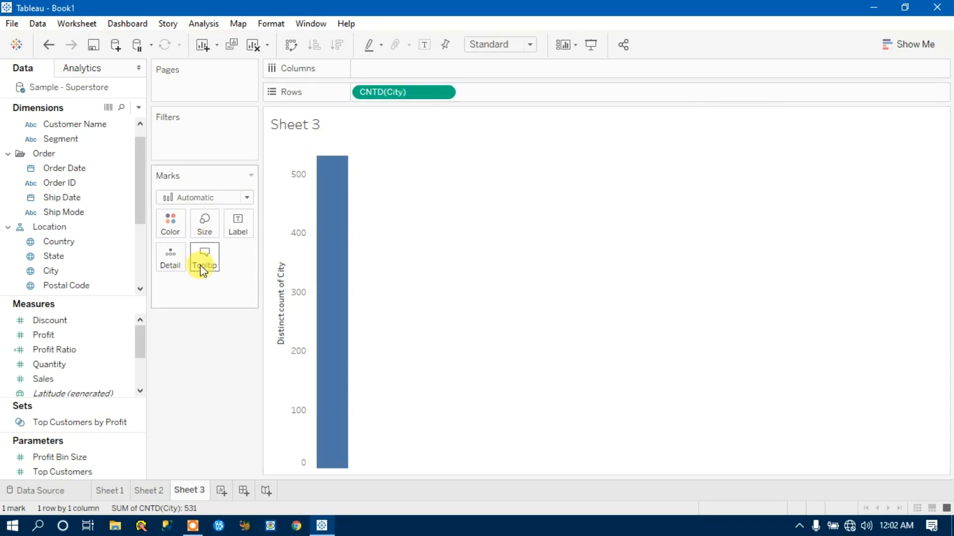
- Add a Region filter with all four regions included and show its filter card beside the chart
drag(141, 198, 143, 262)
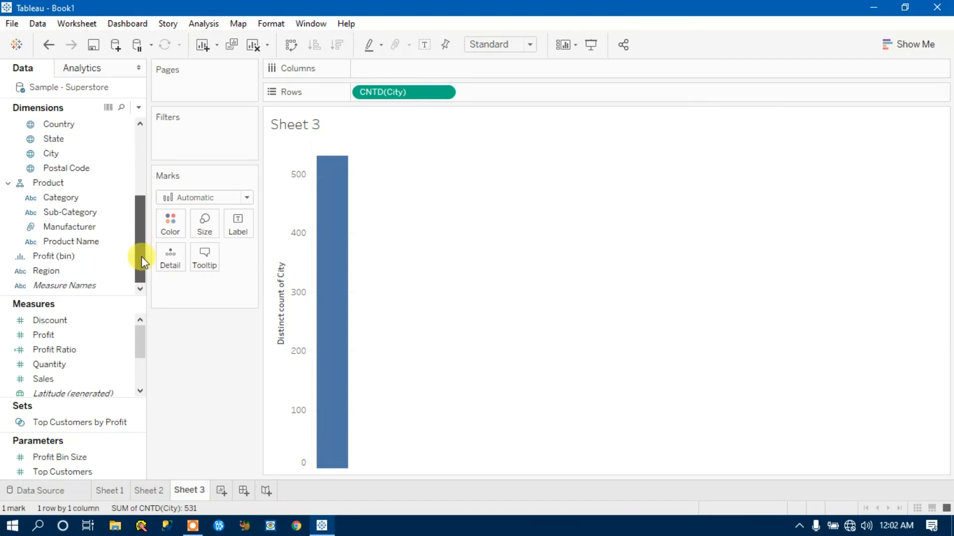
drag(47, 271, 198, 139)
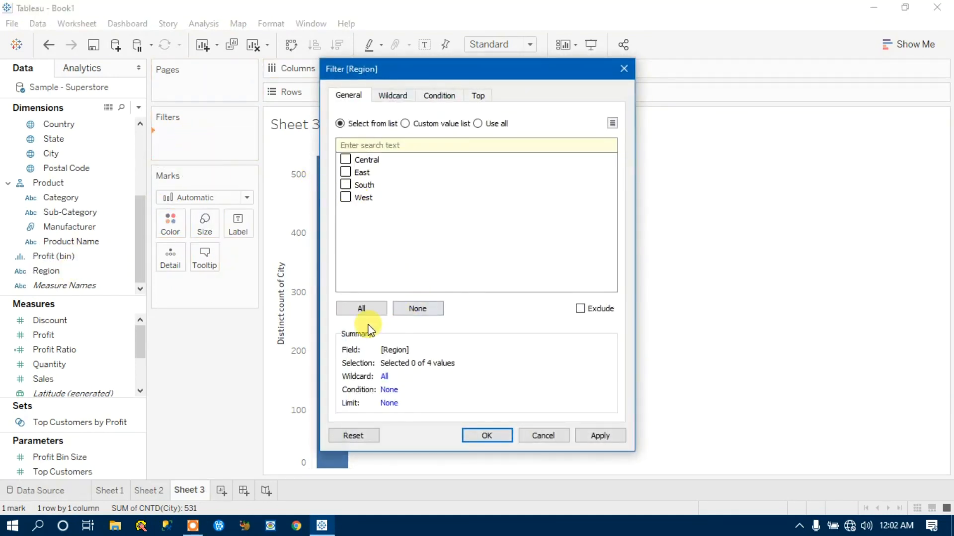
click(362, 309)
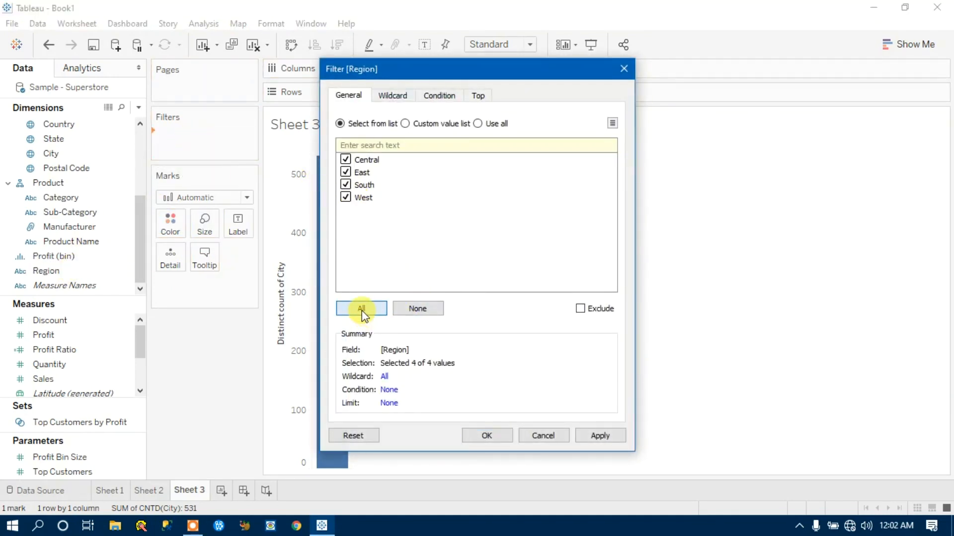
click(603, 437)
click(495, 436)
click(242, 134)
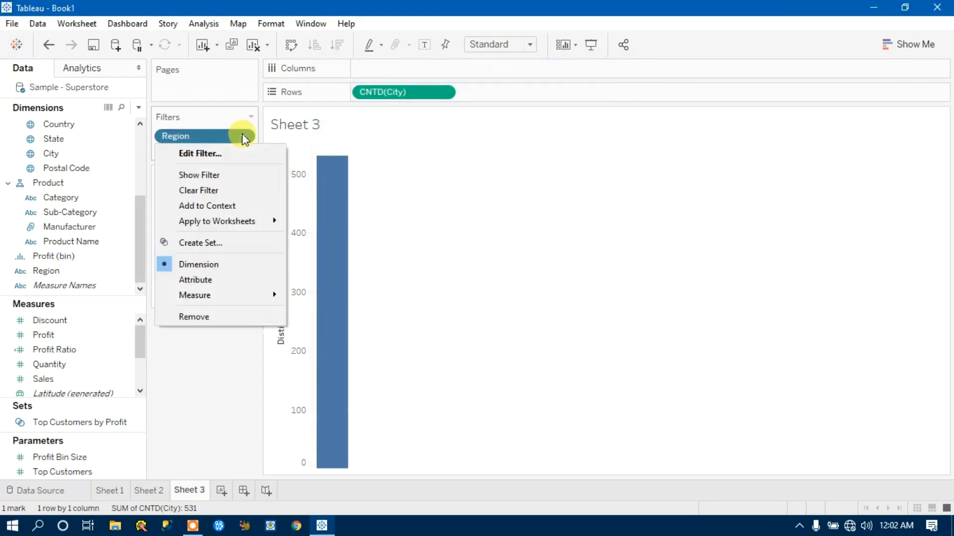
click(222, 175)
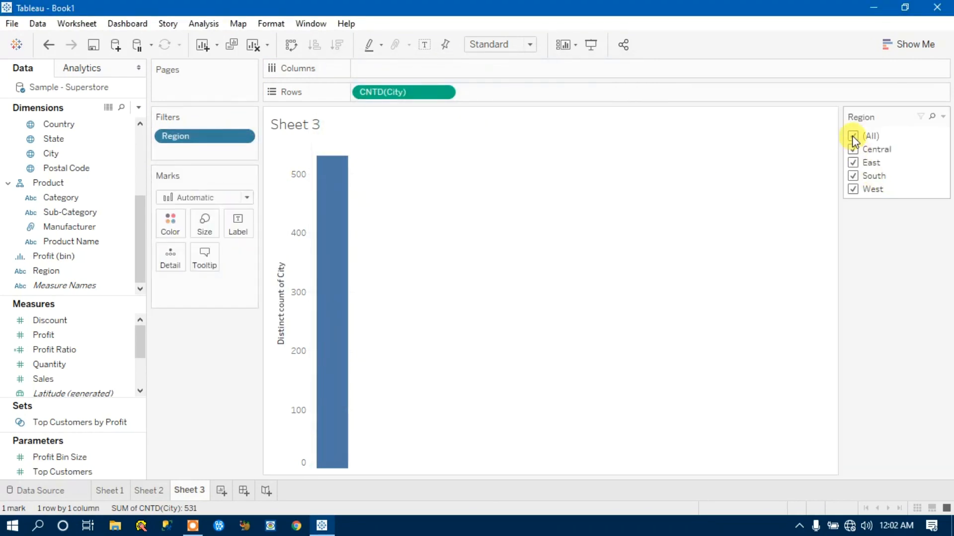
- Restrict the Region filter to Central and display the distinct count of City as text instead of a bar
click(853, 136)
click(854, 150)
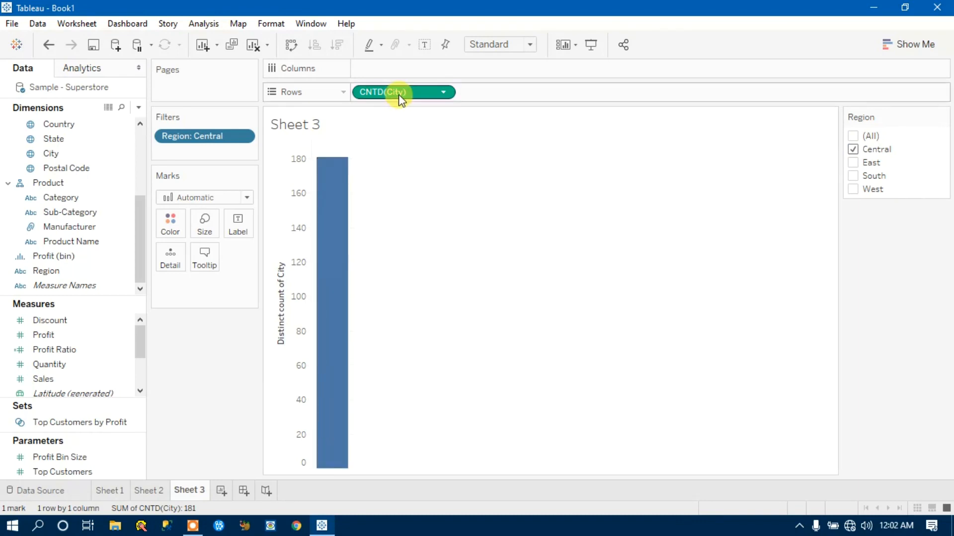
drag(401, 95, 248, 228)
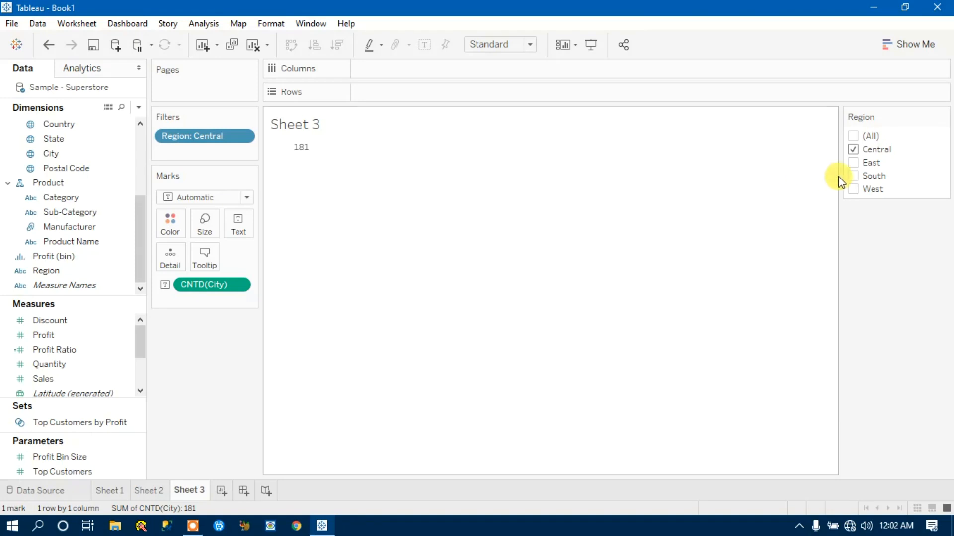
- Switch the Region filter to East only, to South only, and finally to West only to compare their distinct city counts
click(853, 150)
click(853, 163)
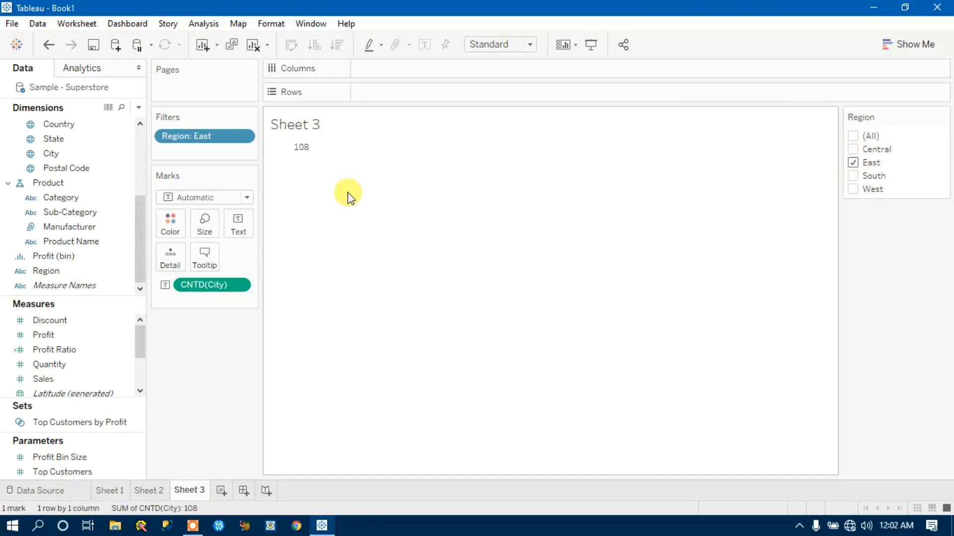
click(853, 163)
click(853, 175)
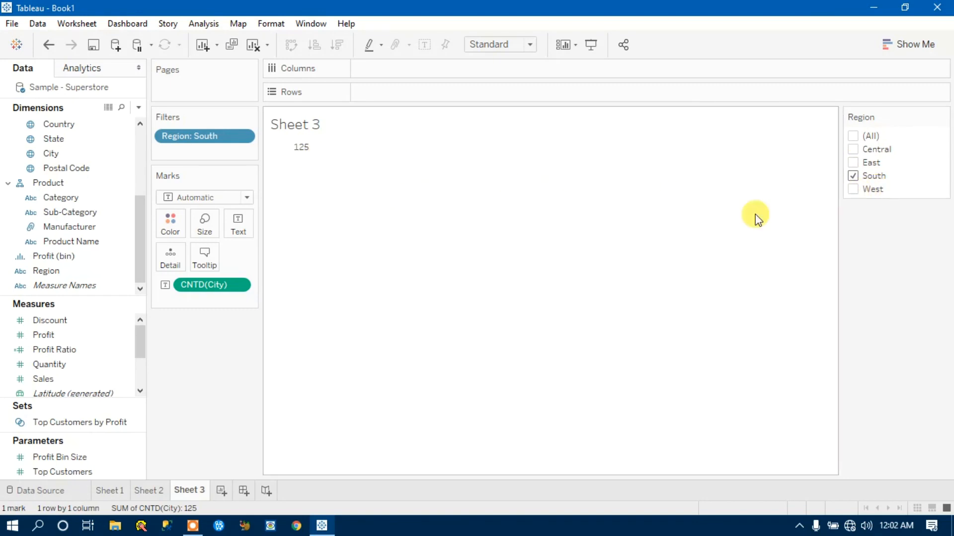
click(853, 176)
click(853, 189)
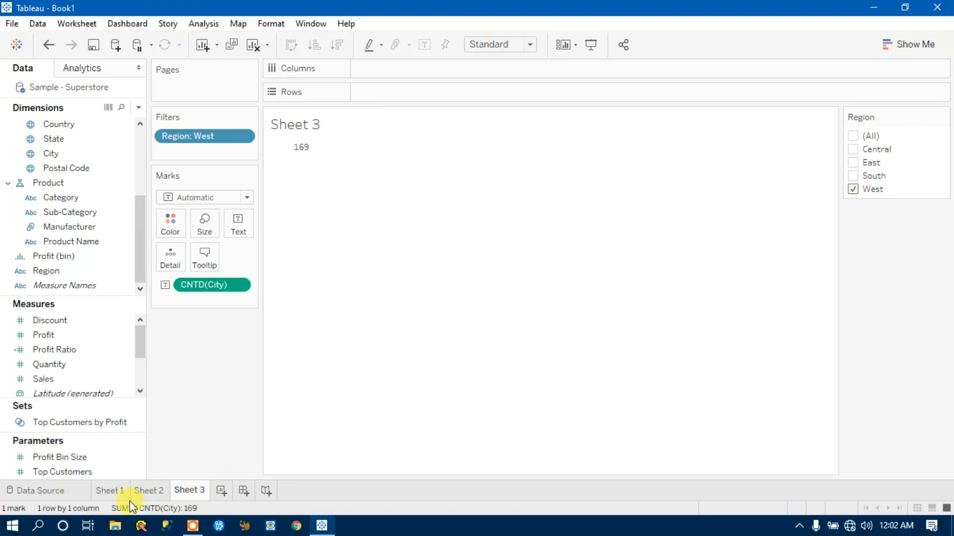
- Review the Segment filter's All Values in Database option on Sheet 1 and look through Sheets 2 and 3
click(113, 491)
click(943, 117)
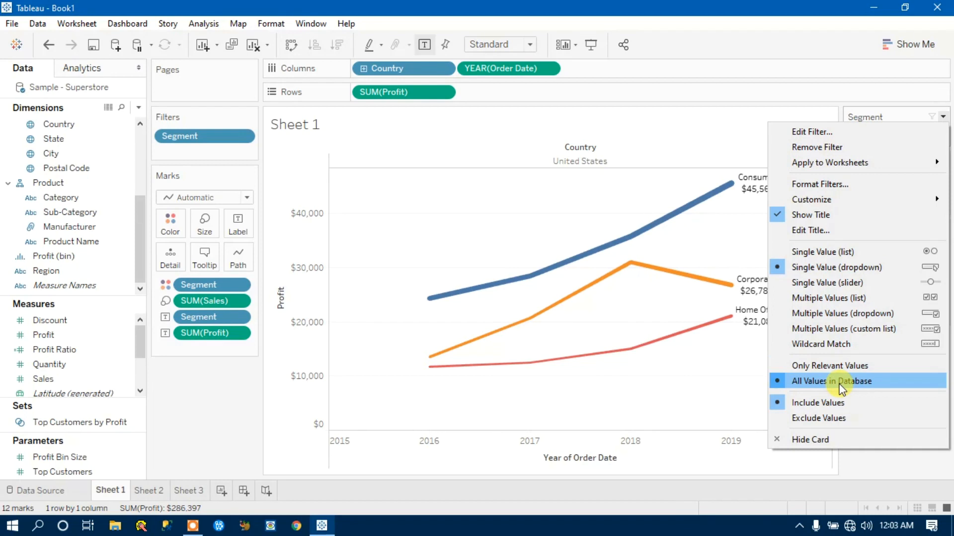
click(160, 496)
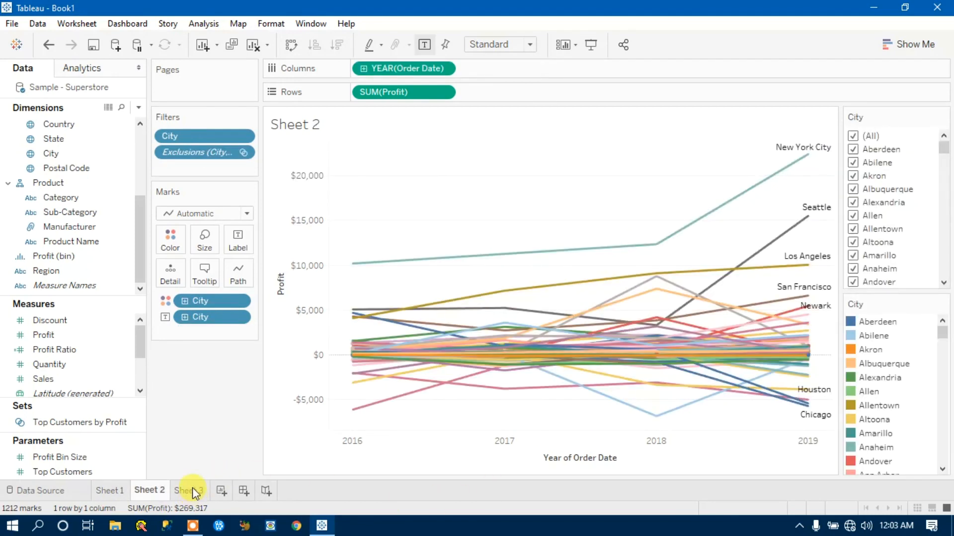
click(193, 493)
- Create a new worksheet charting SUM(Profit) on Rows against continuous YEAR(Order Date) on Columns
click(222, 491)
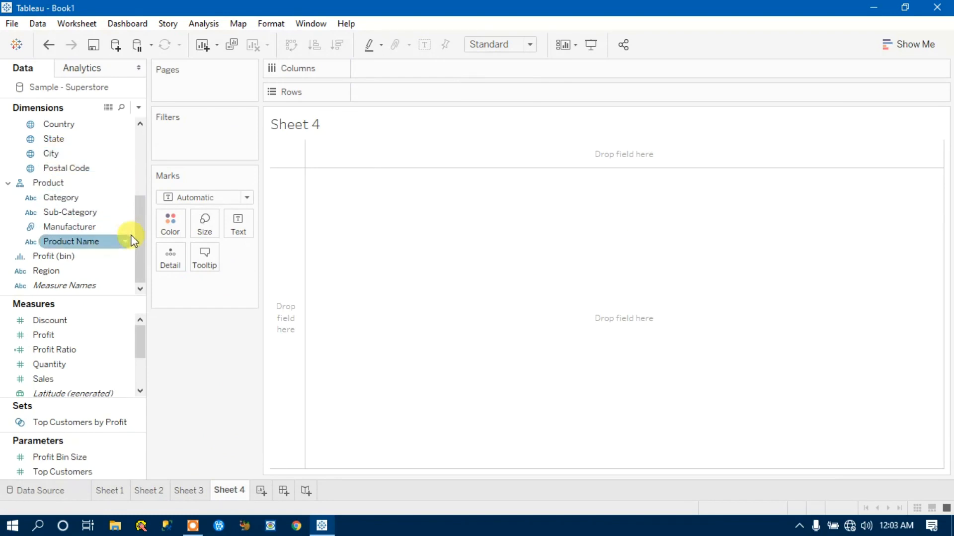
scroll(131, 219, up, 3)
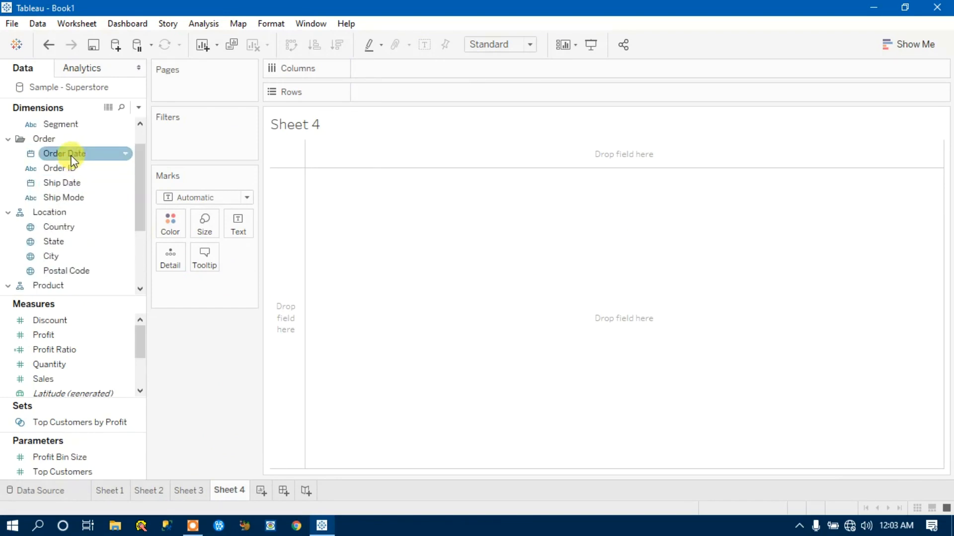
drag(72, 160, 398, 75)
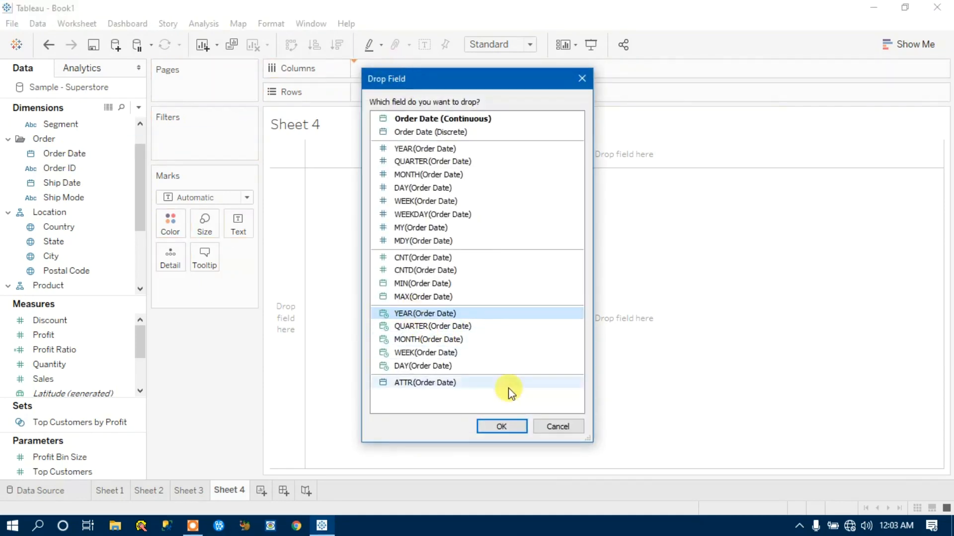
click(501, 426)
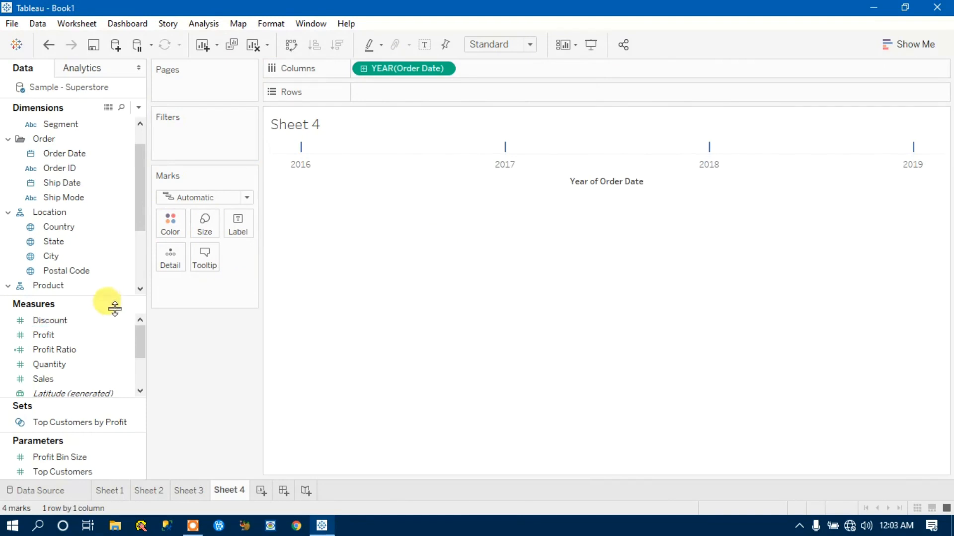
drag(141, 194, 141, 244)
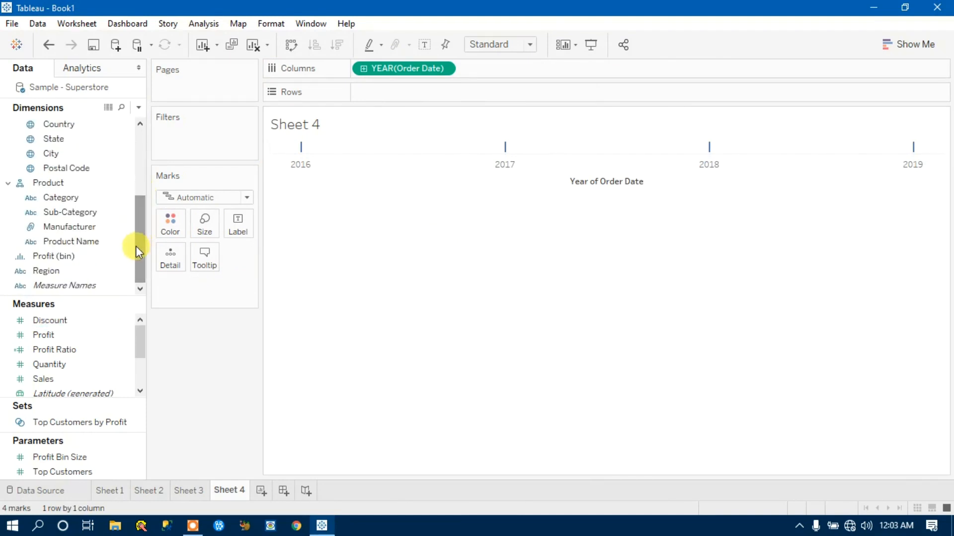
drag(77, 346, 389, 96)
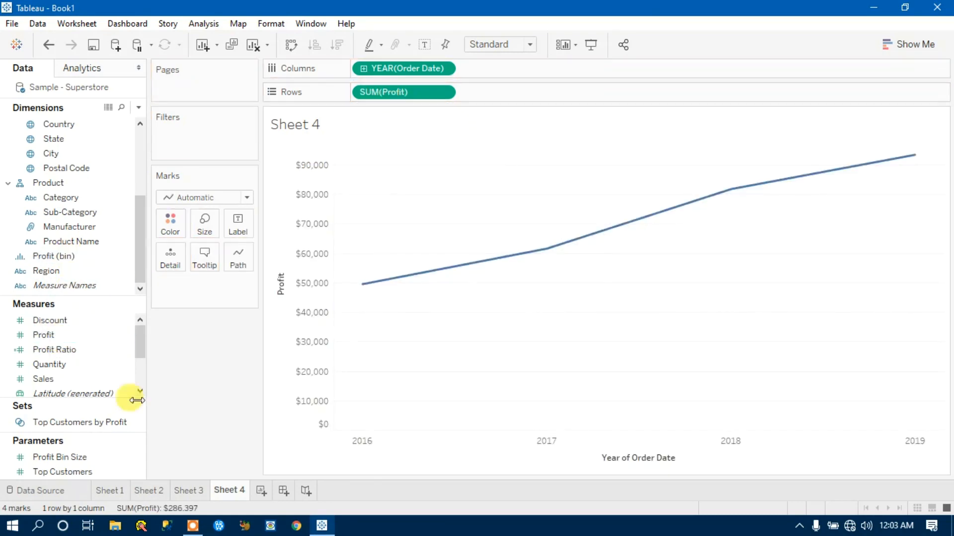
- Color the profit lines by City alone, taking Country and State off the marks
drag(62, 153, 174, 229)
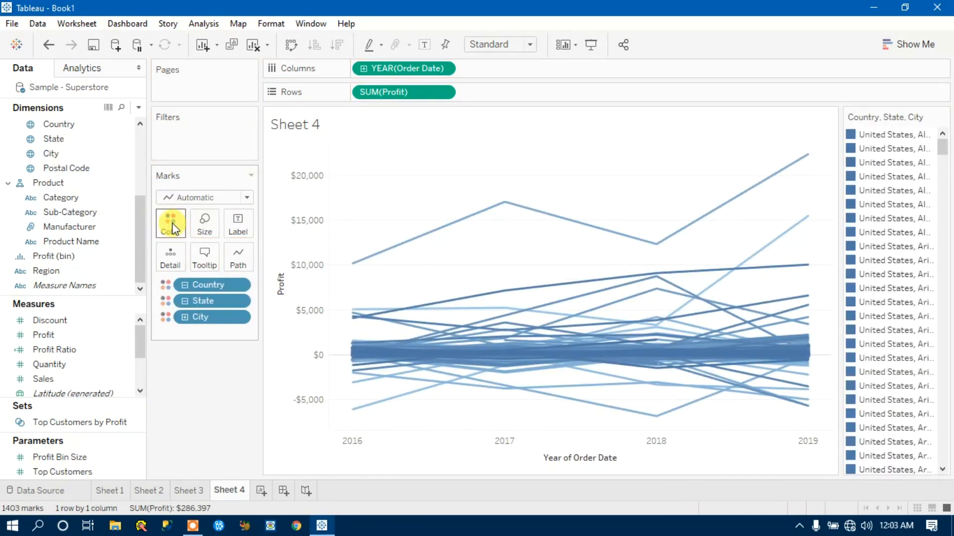
drag(196, 301, 203, 376)
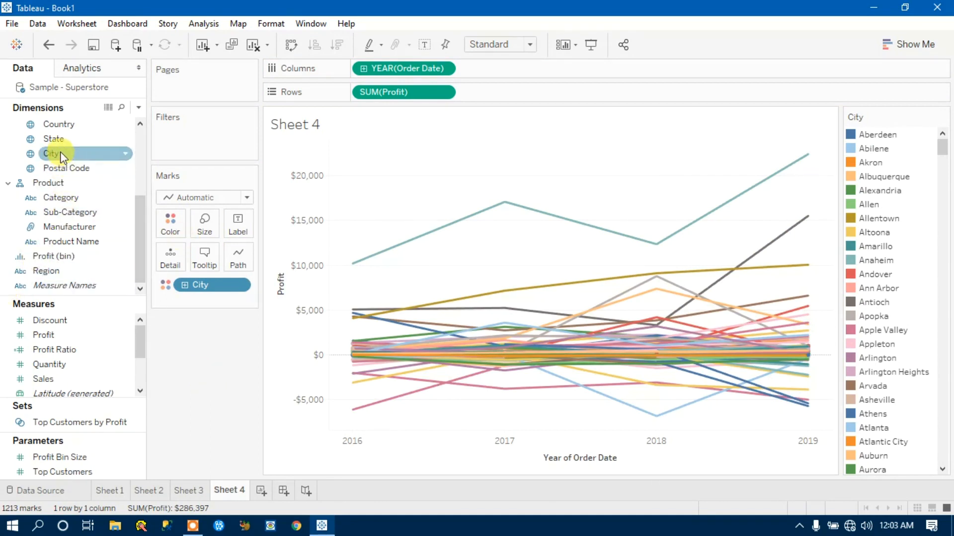
- Add a Region filter that includes all regions and show its filter control beside the chart
scroll(132, 187, up, 5)
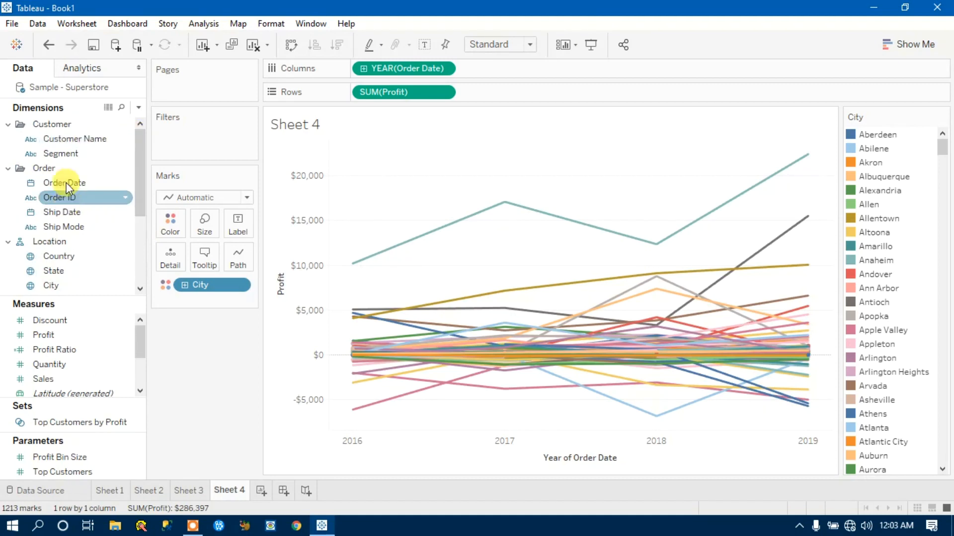
drag(142, 181, 142, 248)
drag(55, 273, 182, 143)
click(362, 308)
click(488, 435)
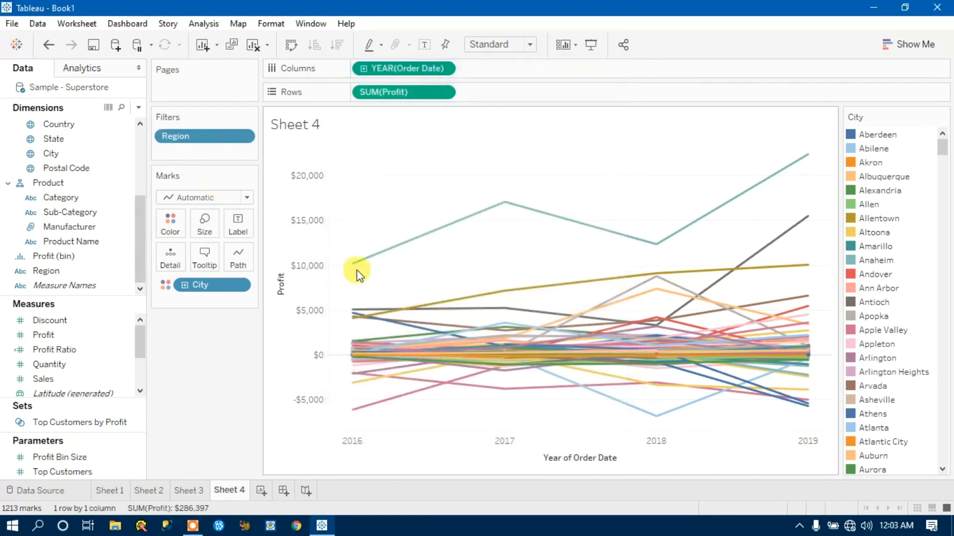
click(243, 136)
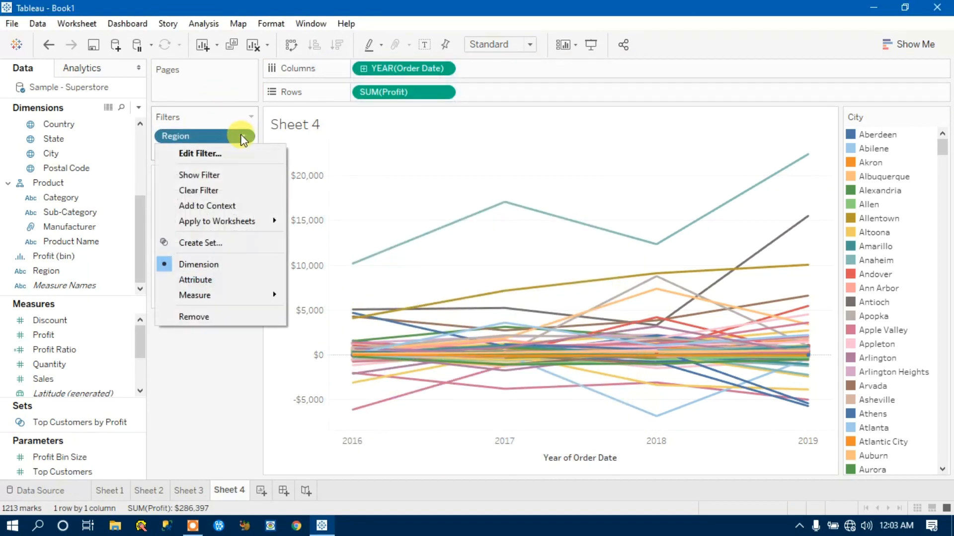
click(217, 180)
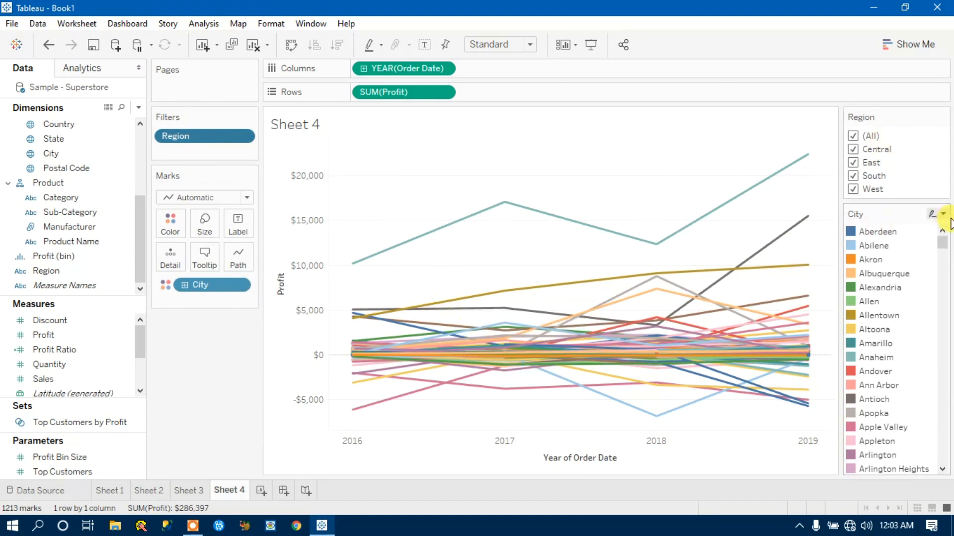
- Hide the City color legend, then add a City filter including all cities and show its filter control
click(944, 215)
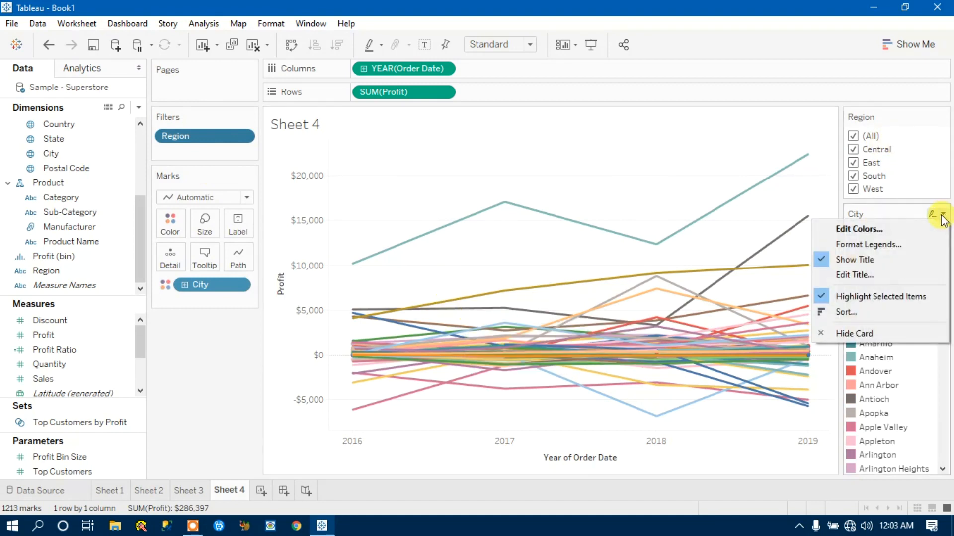
click(847, 334)
drag(199, 284, 181, 146)
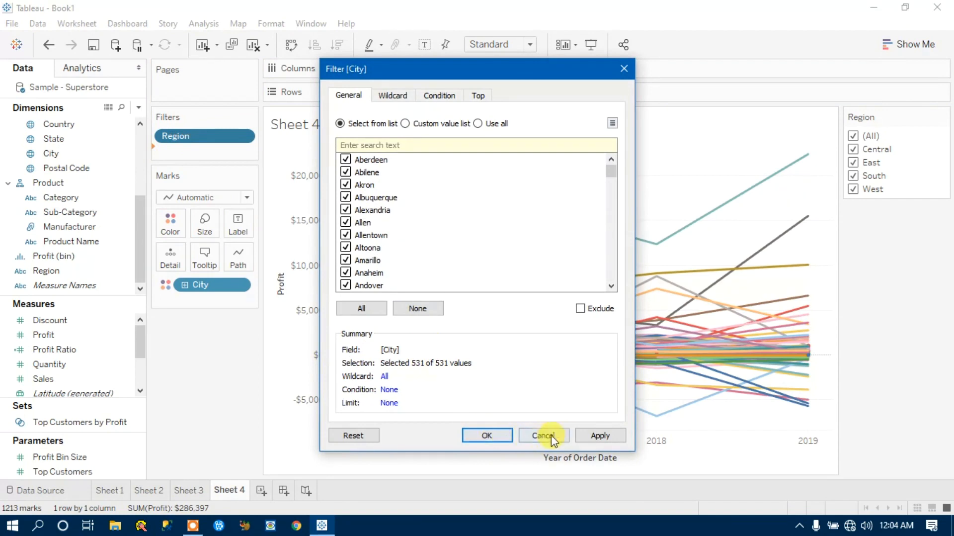
click(576, 436)
click(487, 436)
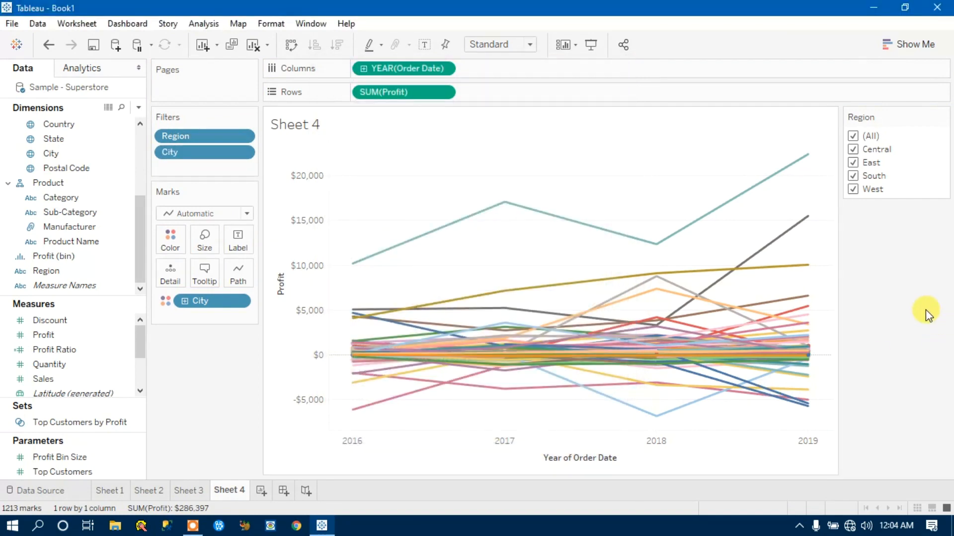
click(241, 149)
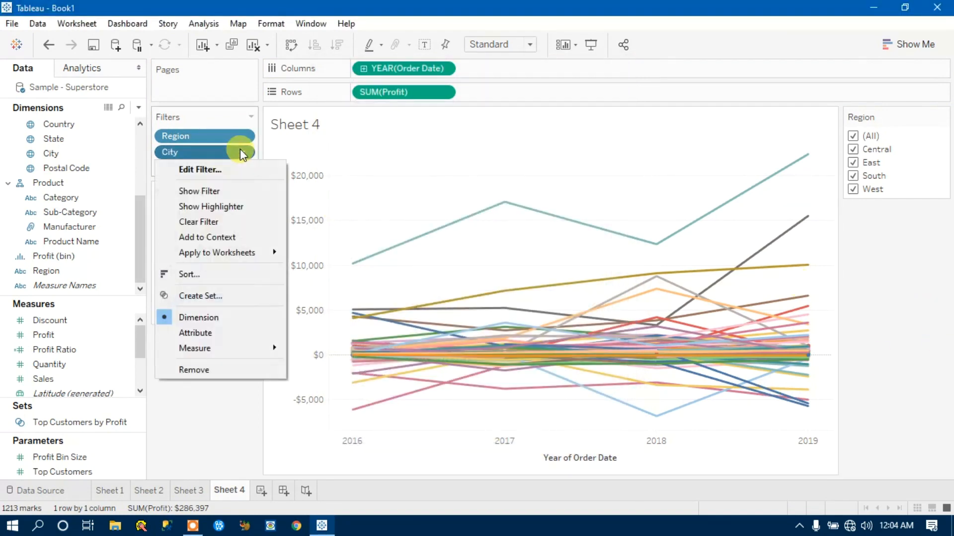
click(217, 198)
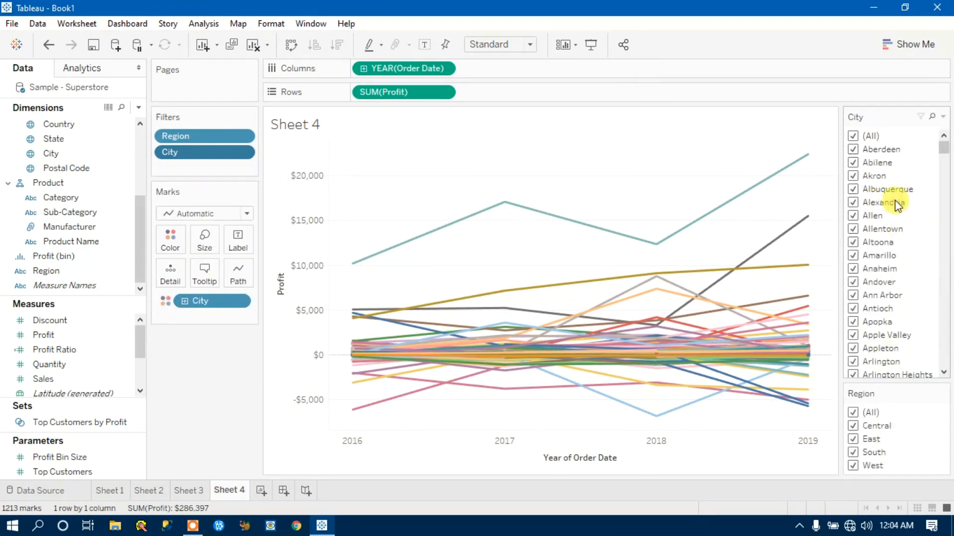
- Clear every region in Sheet 4's Region filter, restore them all, and look through the City filter's list
click(856, 413)
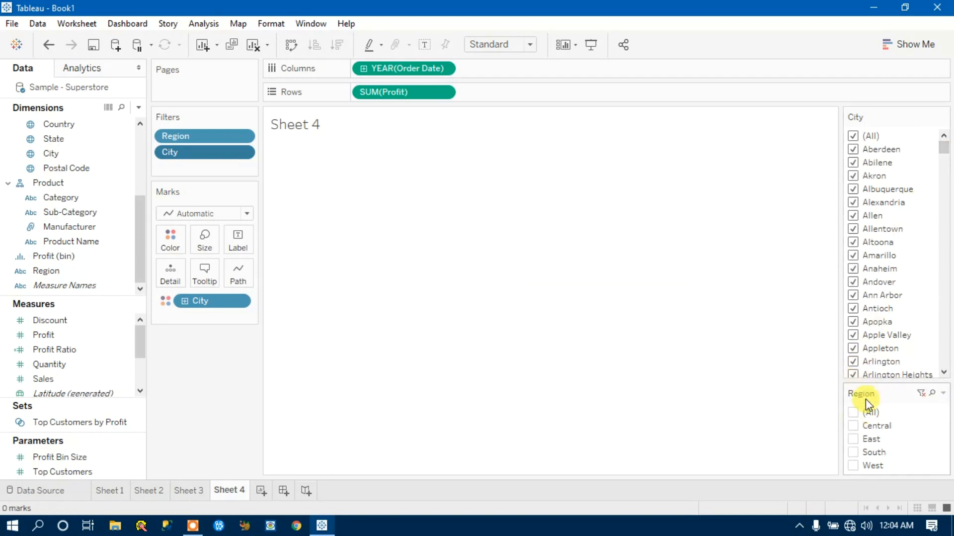
click(867, 411)
drag(943, 147, 950, 124)
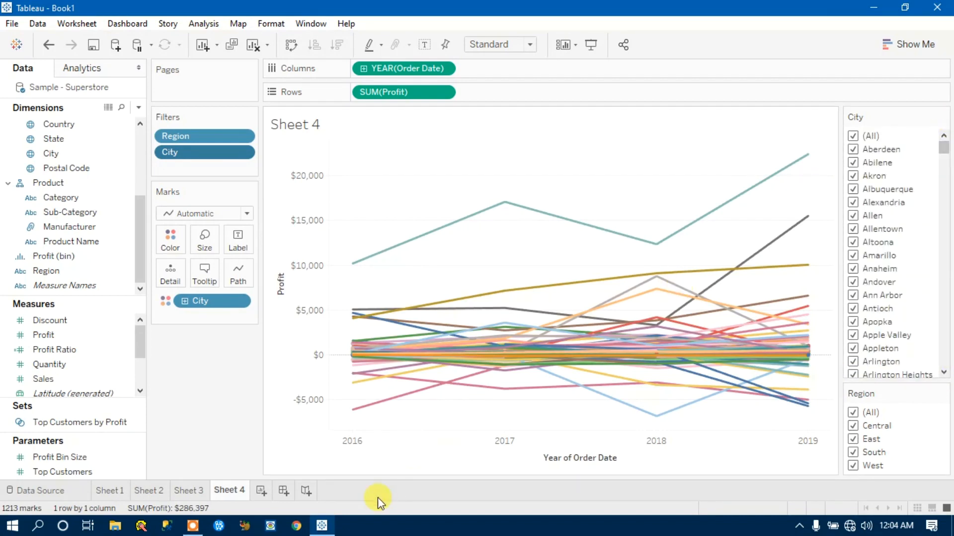
- Include all regions in Sheet 3's distinct city count and compare it with Sheet 4's City filter list
click(191, 490)
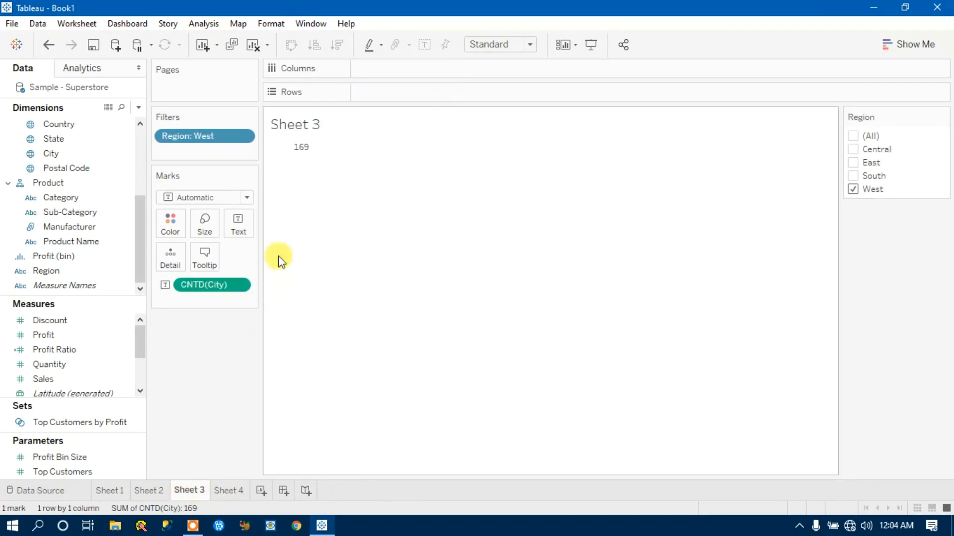
click(855, 137)
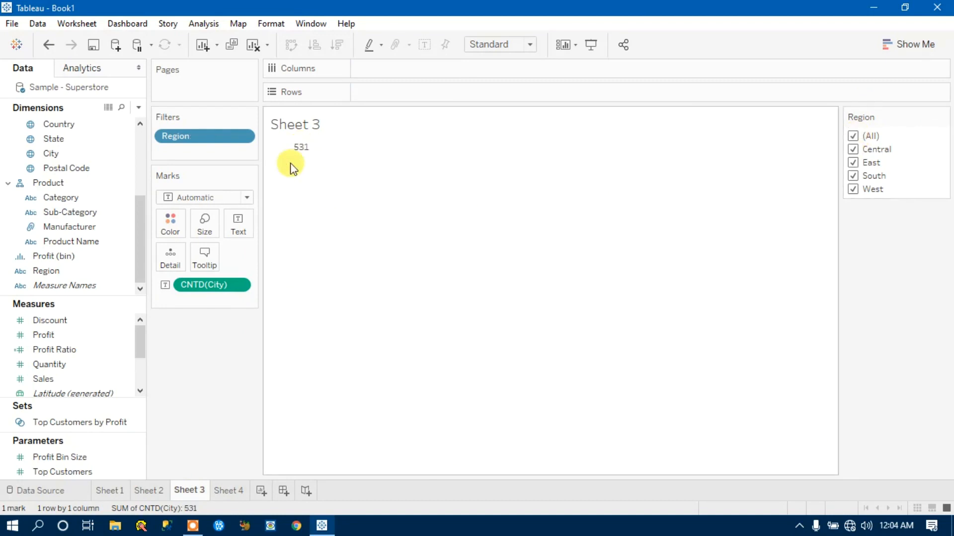
click(221, 492)
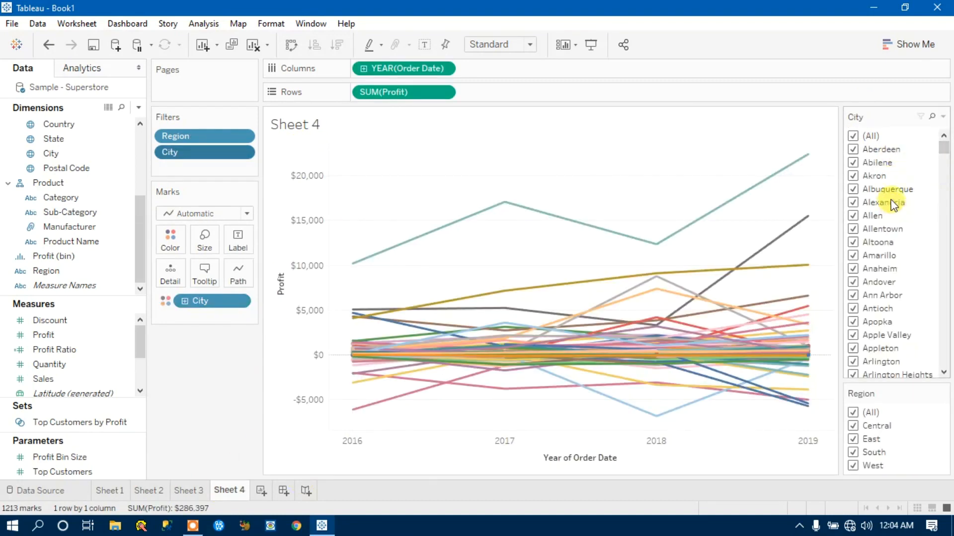
drag(944, 149, 941, 128)
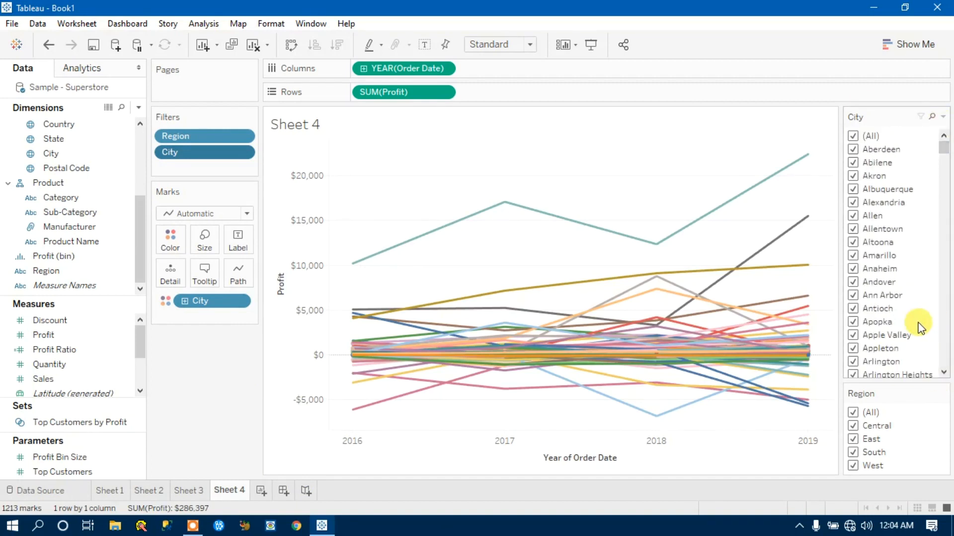
- Restrict Sheet 4's Region filter to Central only and look through the cities listed in the City filter
click(853, 412)
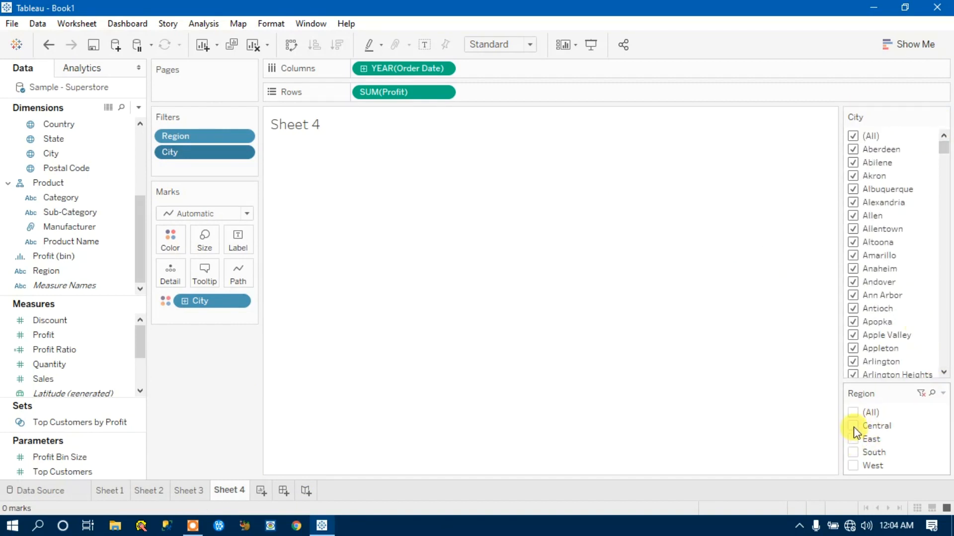
click(854, 426)
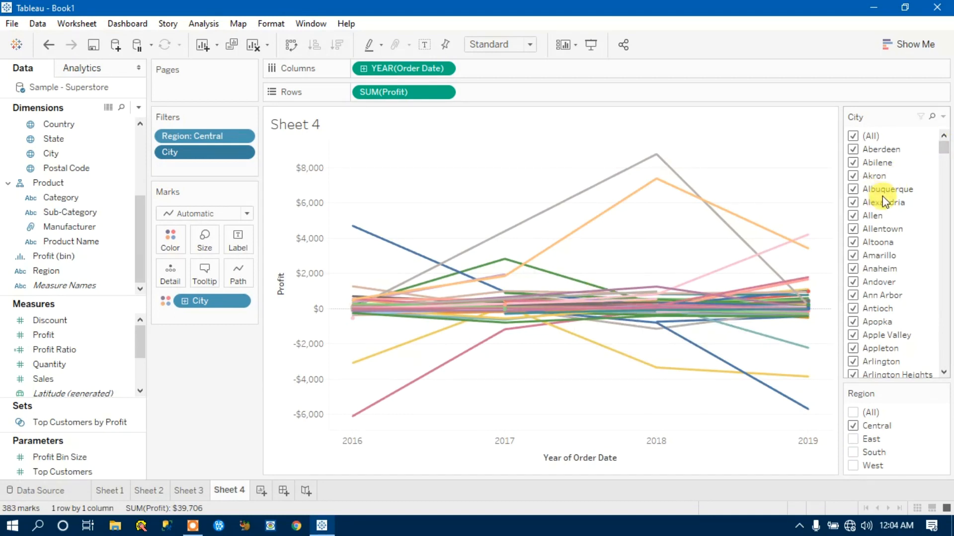
drag(948, 151, 941, 132)
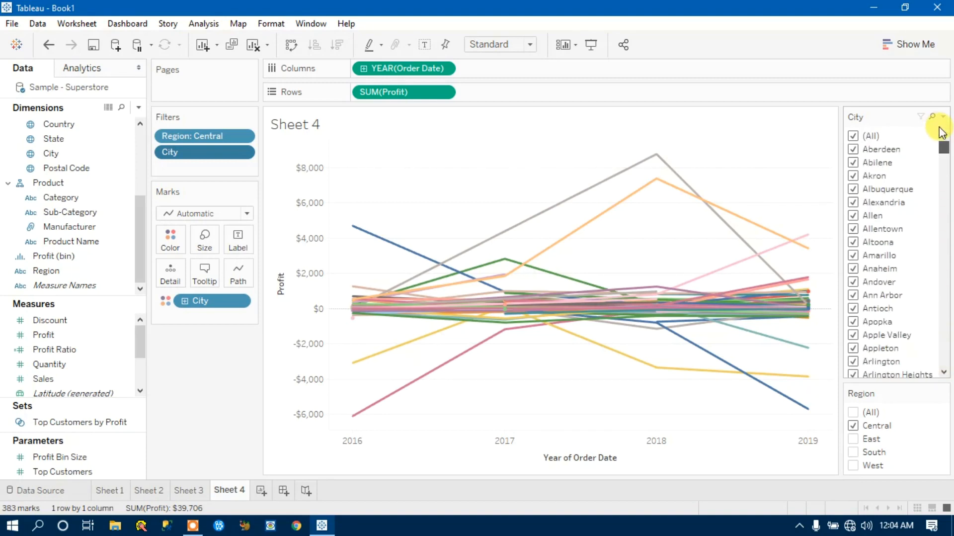
- Restrict Sheet 3's Region filter to Central only to check its distinct city count, and return to Sheet 4
click(189, 489)
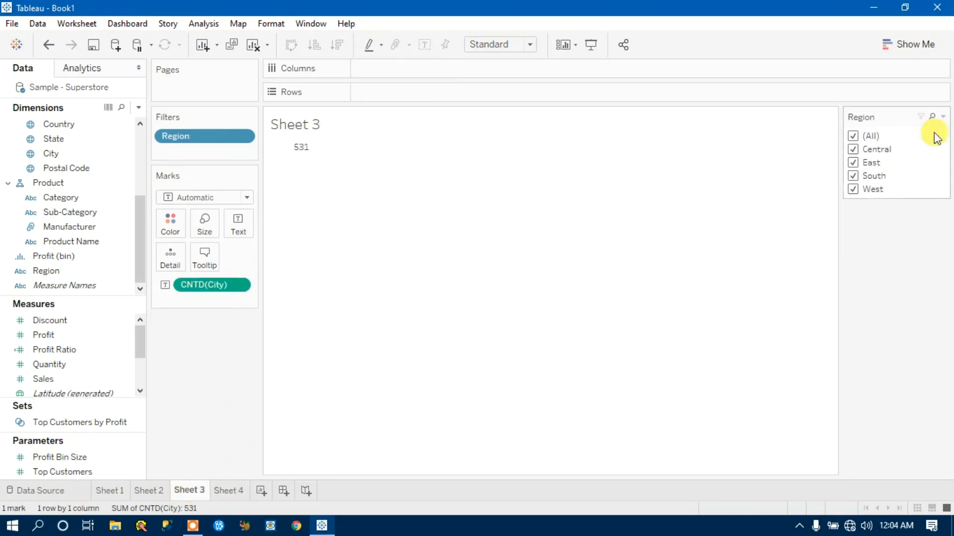
click(853, 135)
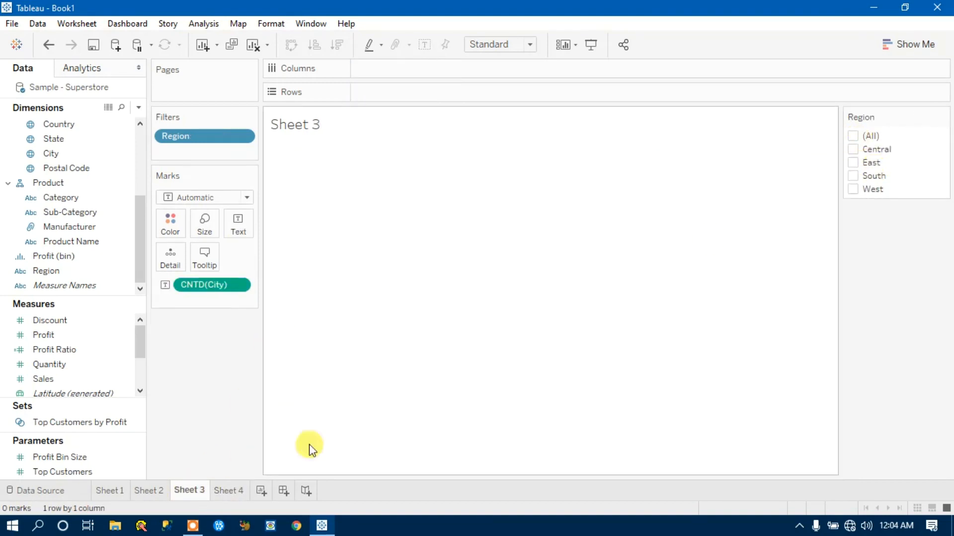
click(244, 491)
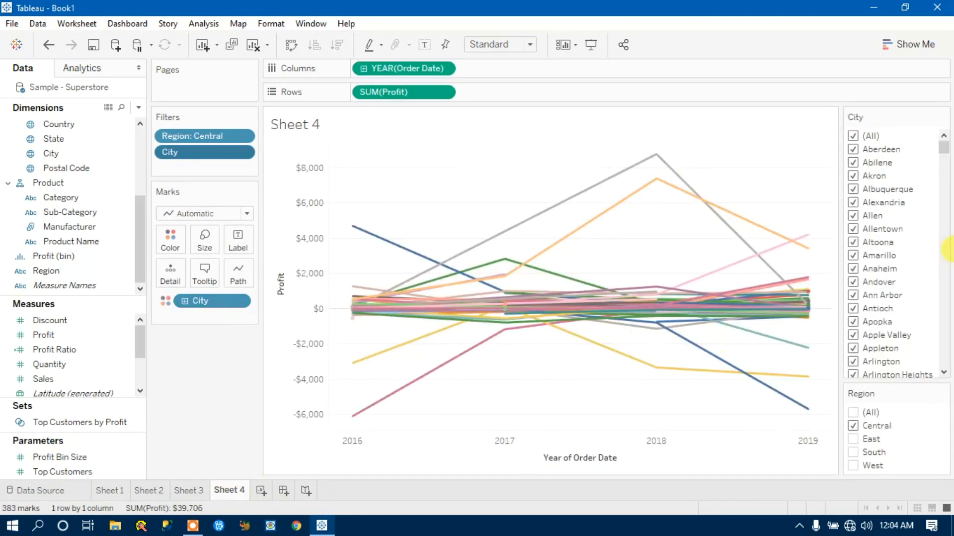
click(195, 495)
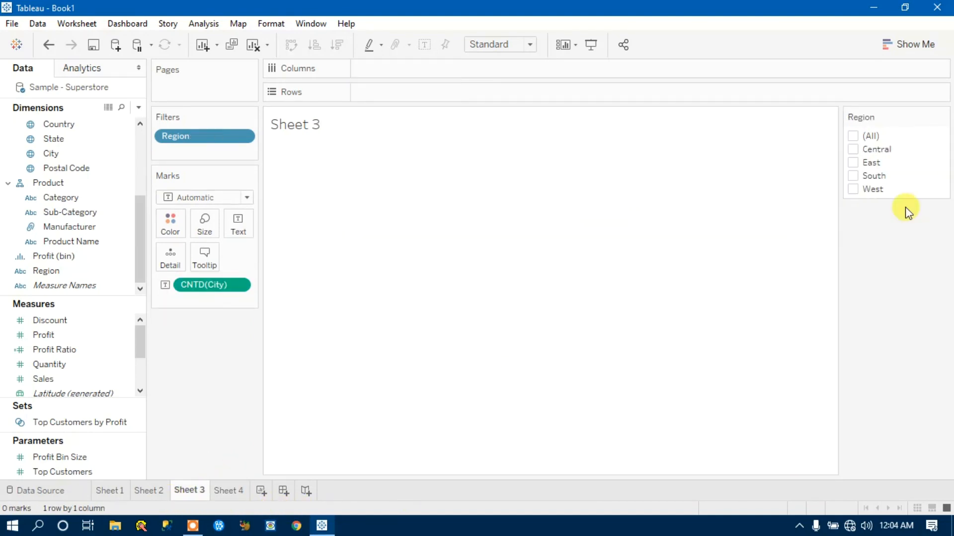
click(853, 149)
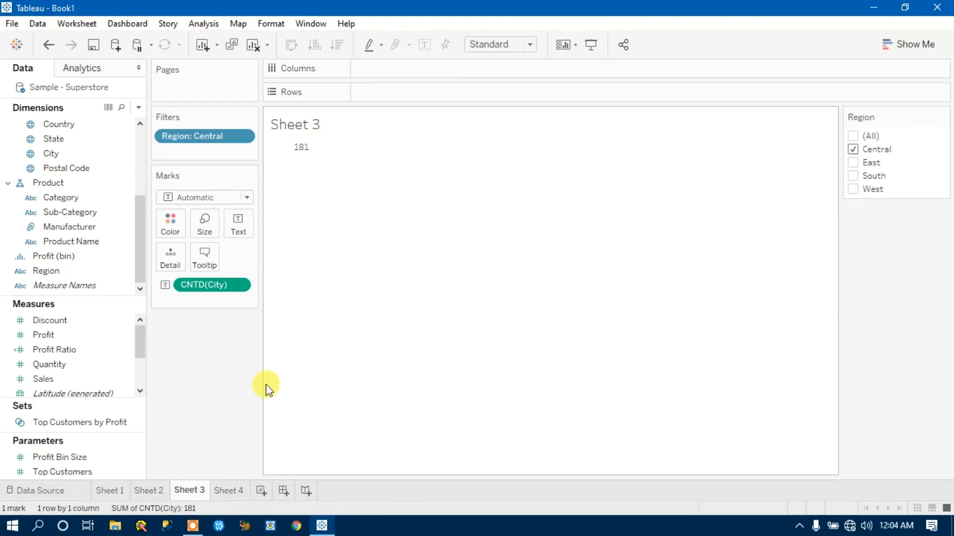
click(229, 491)
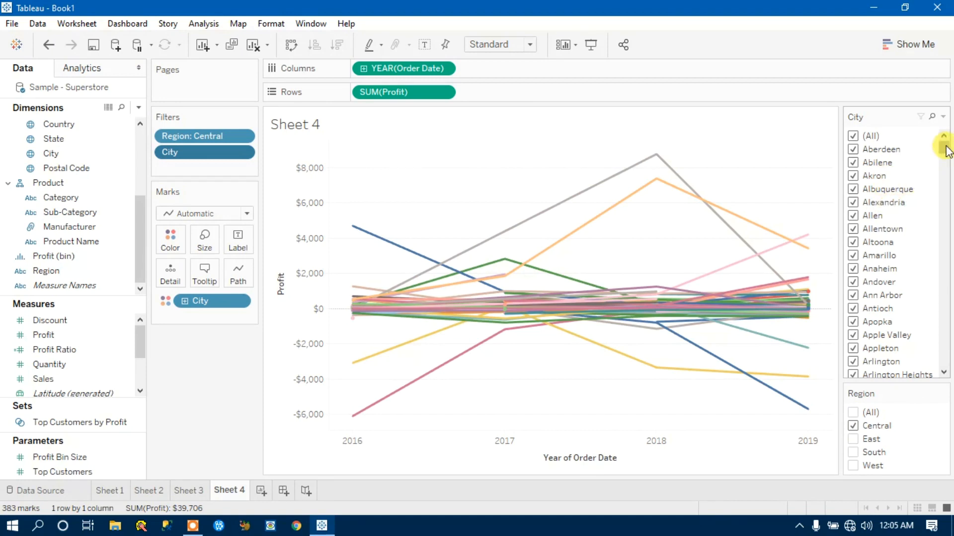
- Set Sheet 4's City filter to list Only Relevant Values
mouse_move(946, 149)
mouse_down()
mouse_move(944, 358)
mouse_move(946, 138)
mouse_move(944, 362)
mouse_move(948, 133)
mouse_up()
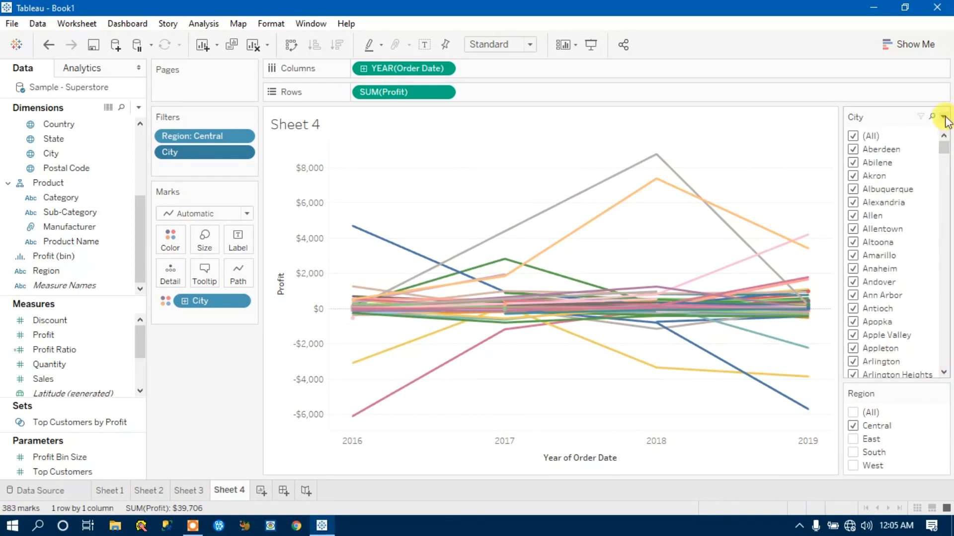
click(945, 117)
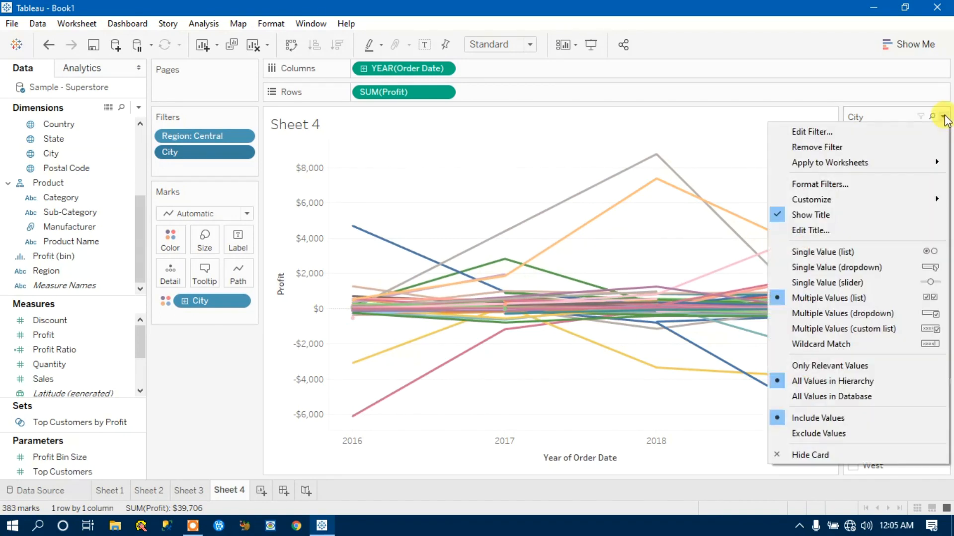
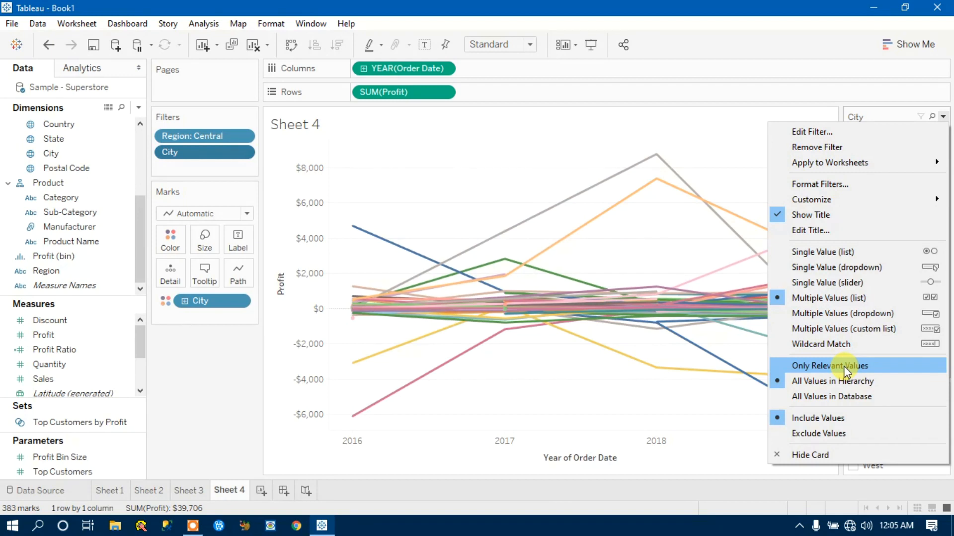
click(845, 369)
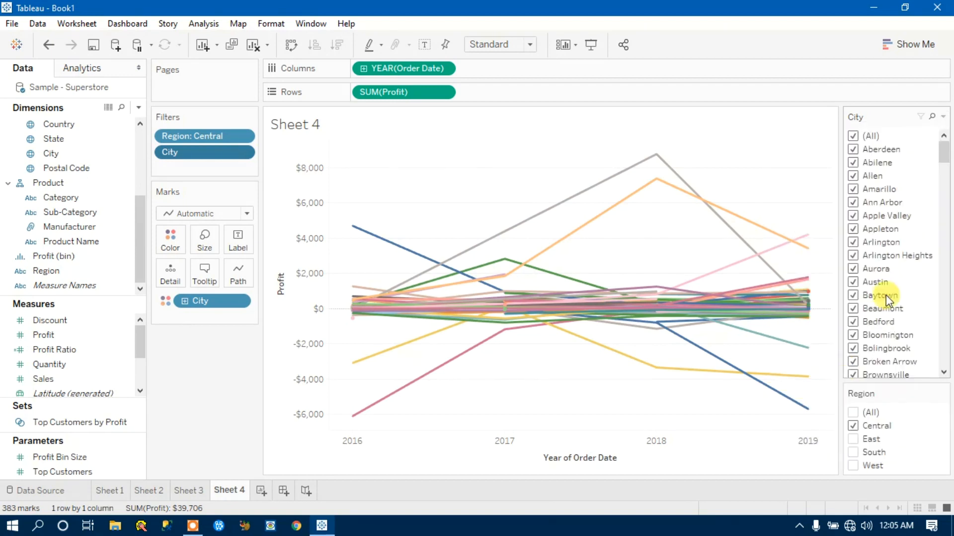
- Try clearing Central from the Region filter, and undo the change
click(854, 426)
click(942, 120)
click(784, 332)
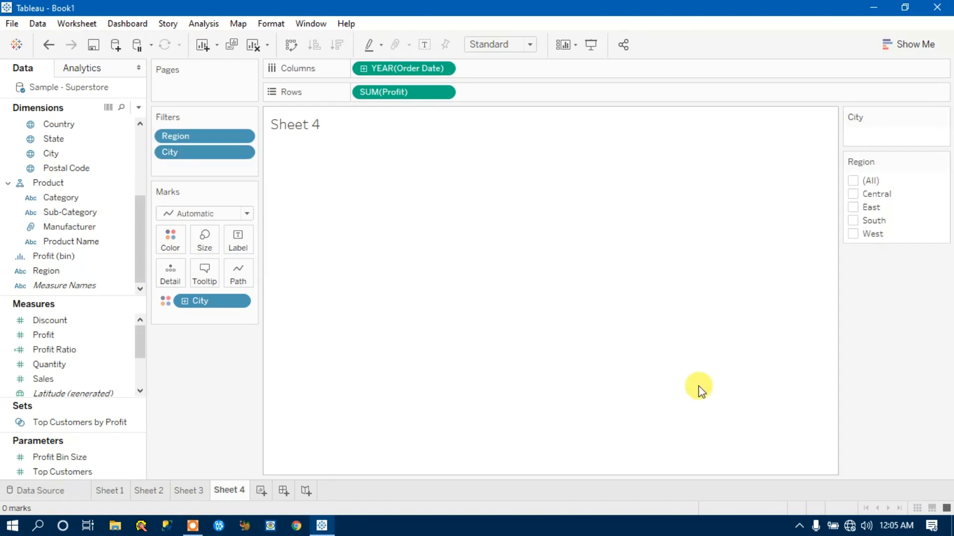
key(ctrl+z)
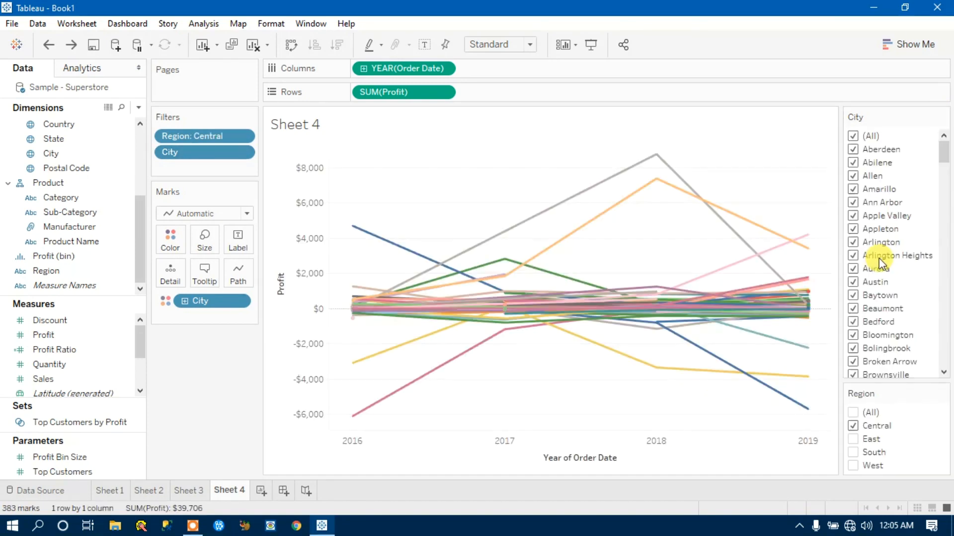
- Switch the Region filter to East only and look through the relevant cities to the end of the list
click(854, 440)
click(854, 427)
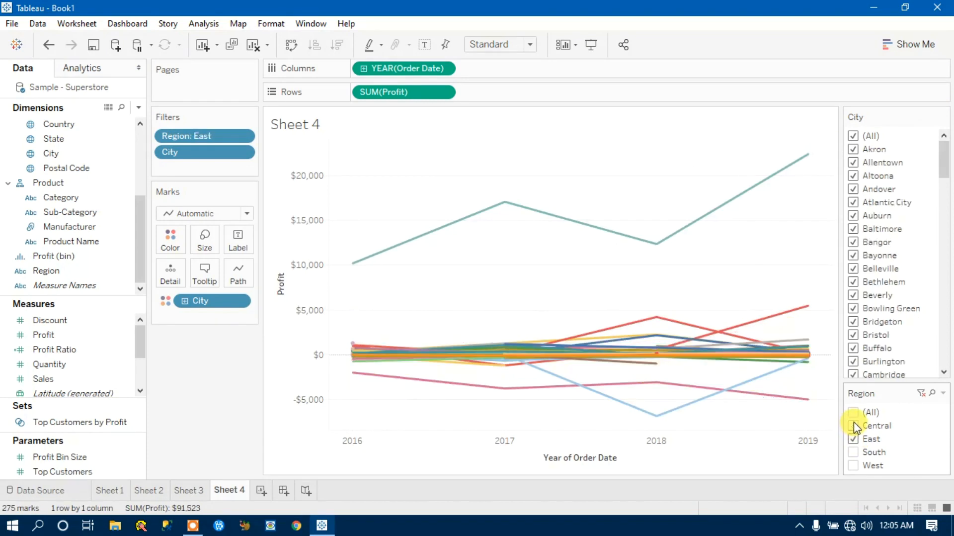
drag(945, 174, 945, 375)
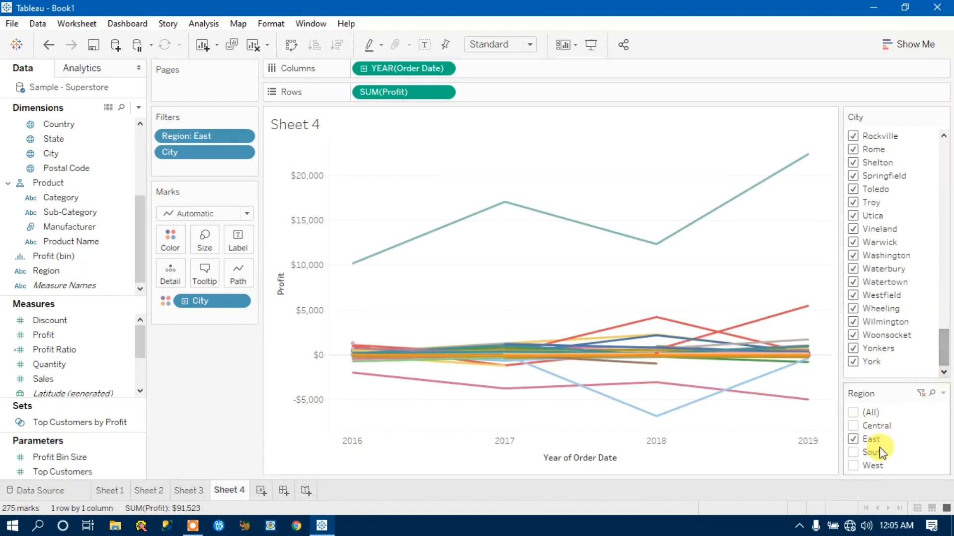
- Undo the clearing of East in Sheet 4's Region filter, and switch the filter to South only
click(854, 439)
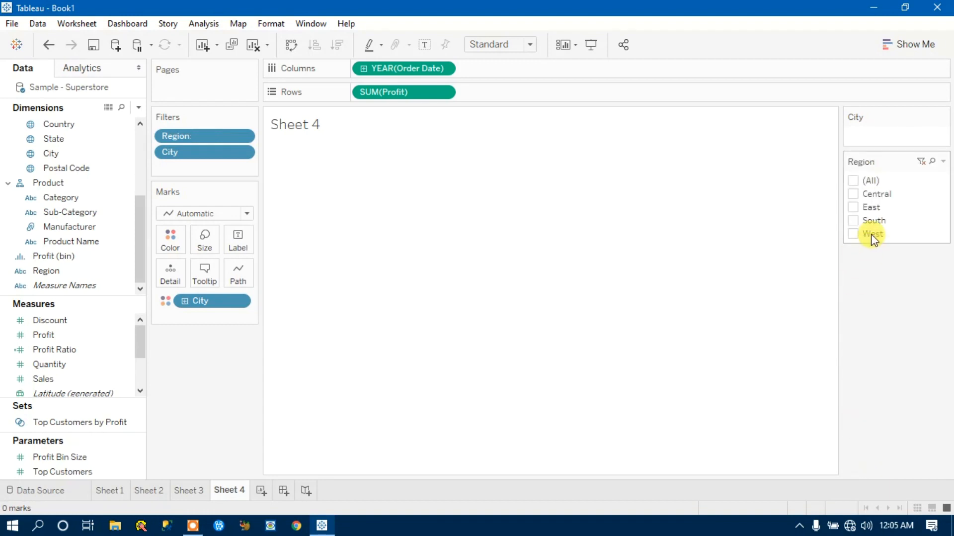
key(ctrl+z)
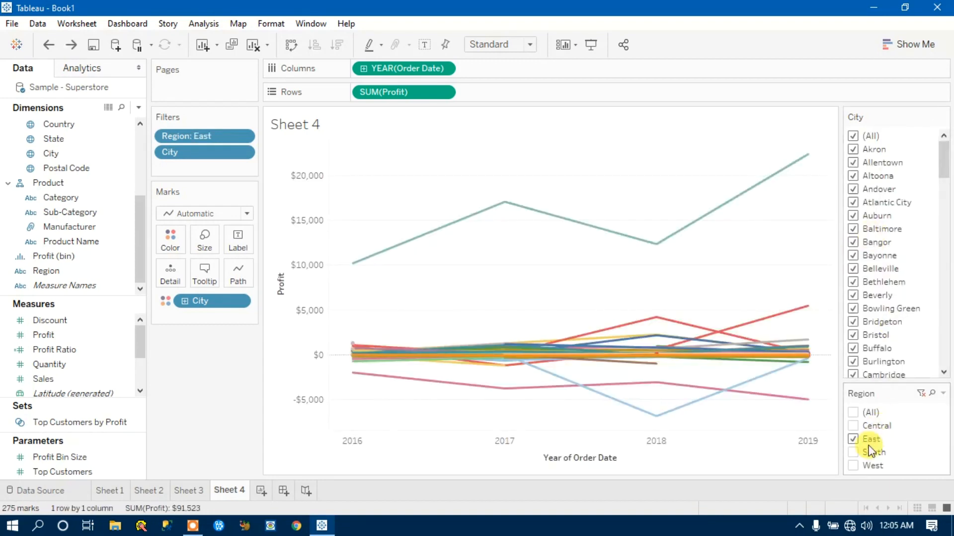
click(855, 453)
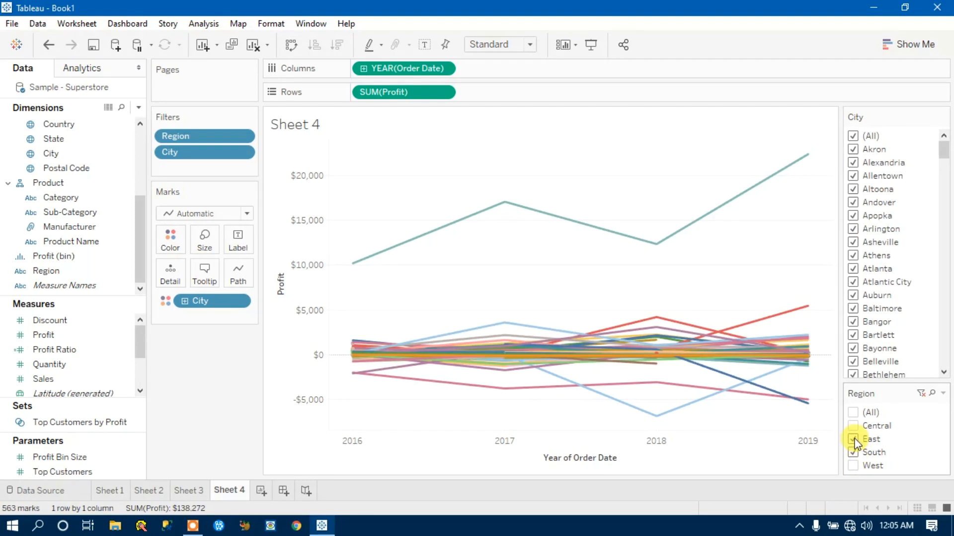
click(854, 439)
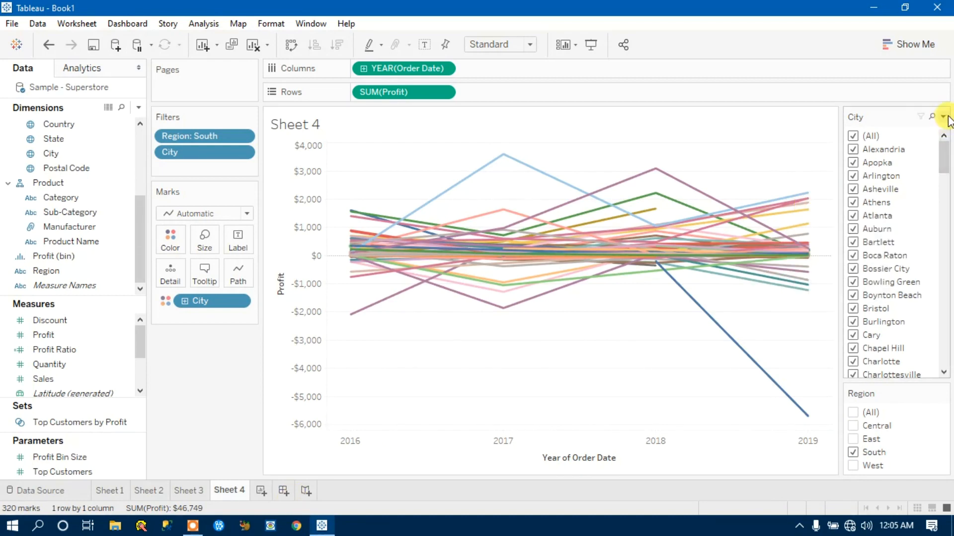
- Apply Sheet 4's City filter to Sheet 3 as well, check Sheet 3's filters, and return to Sheet 4
click(186, 495)
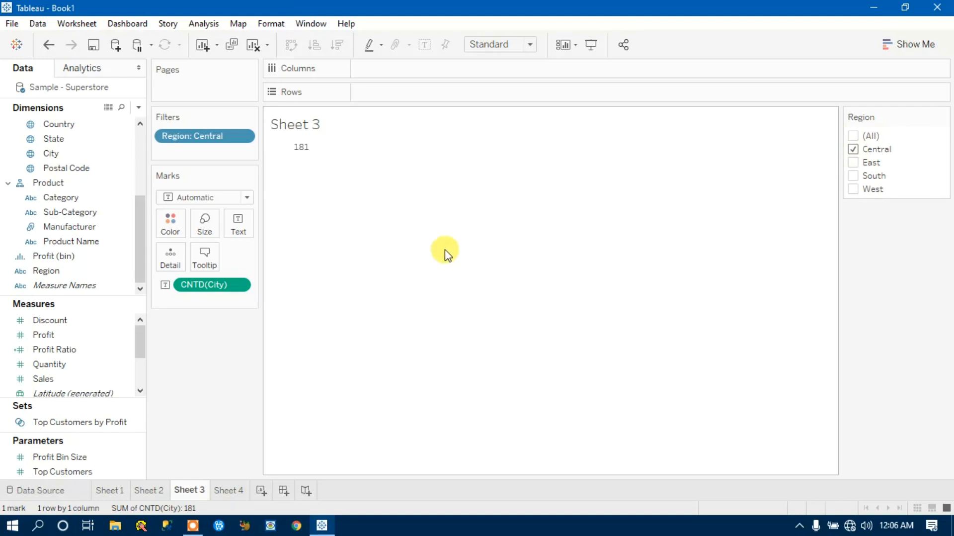
click(228, 490)
click(943, 116)
mouse_move(847, 162)
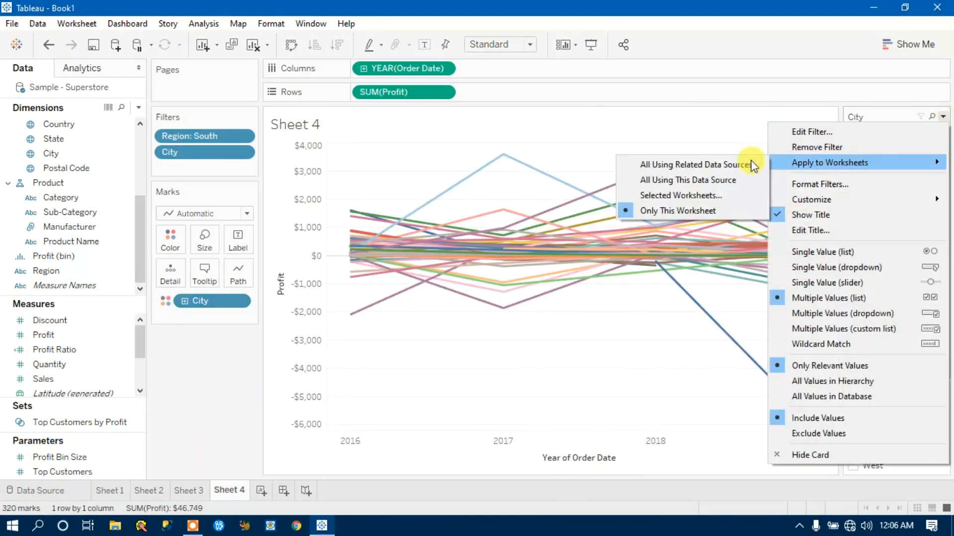
click(687, 196)
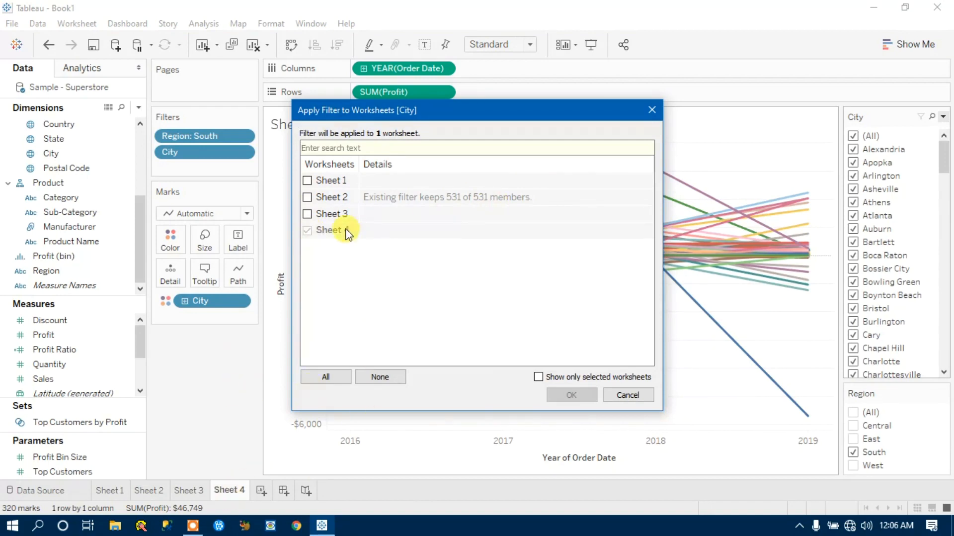
click(307, 213)
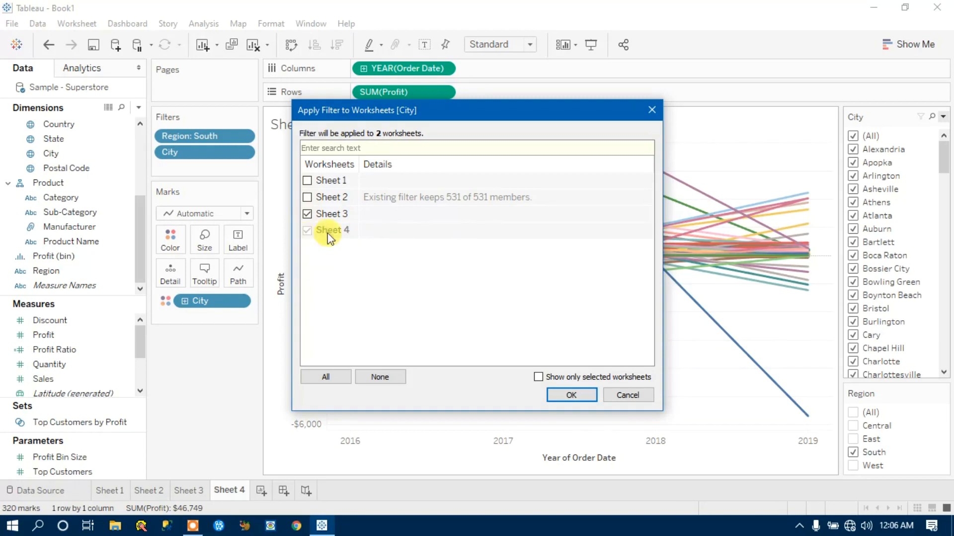
click(572, 396)
click(191, 490)
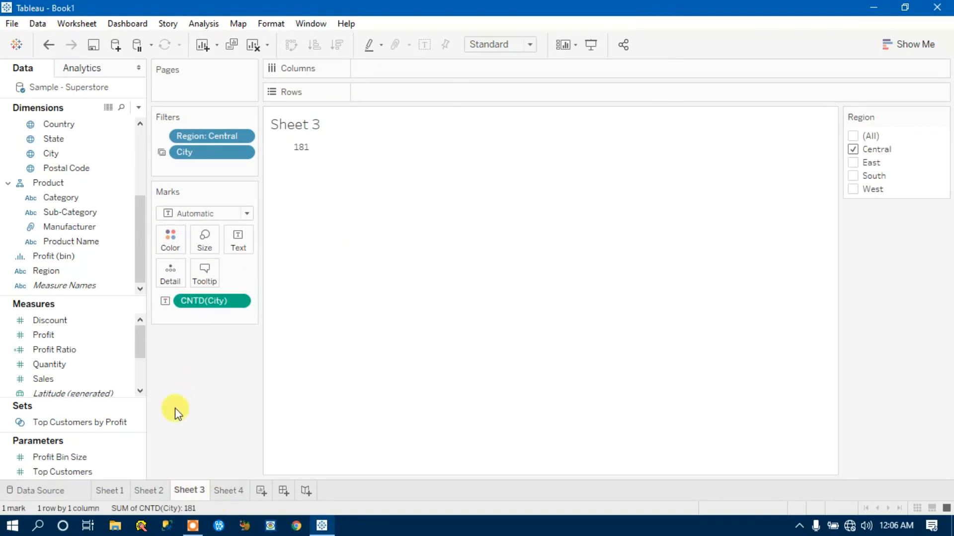
click(228, 489)
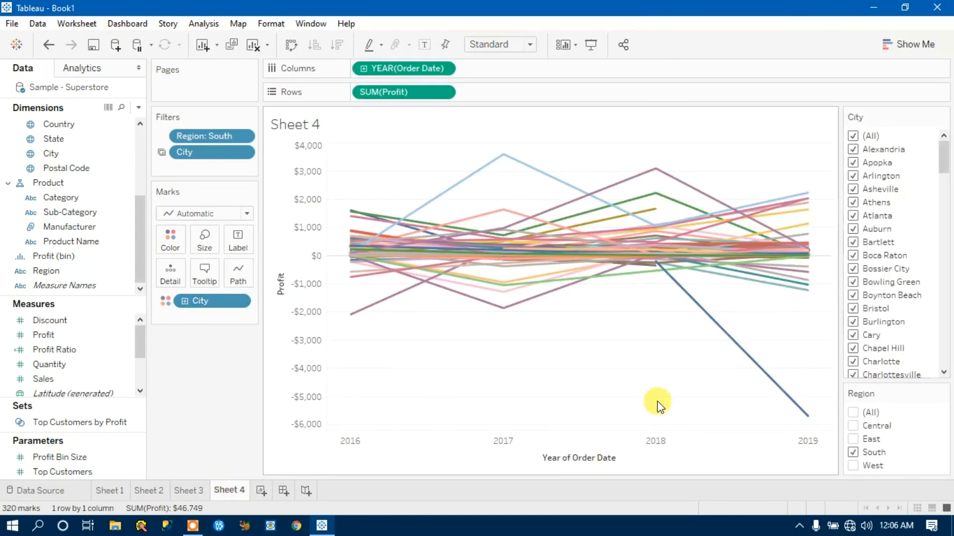
- Switch Sheet 4's Region filter to East only
click(854, 453)
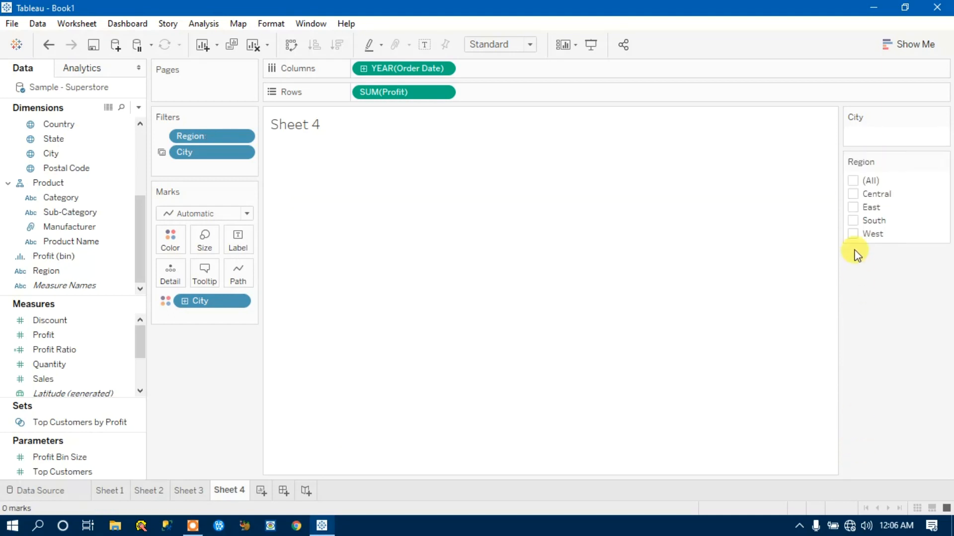
click(853, 220)
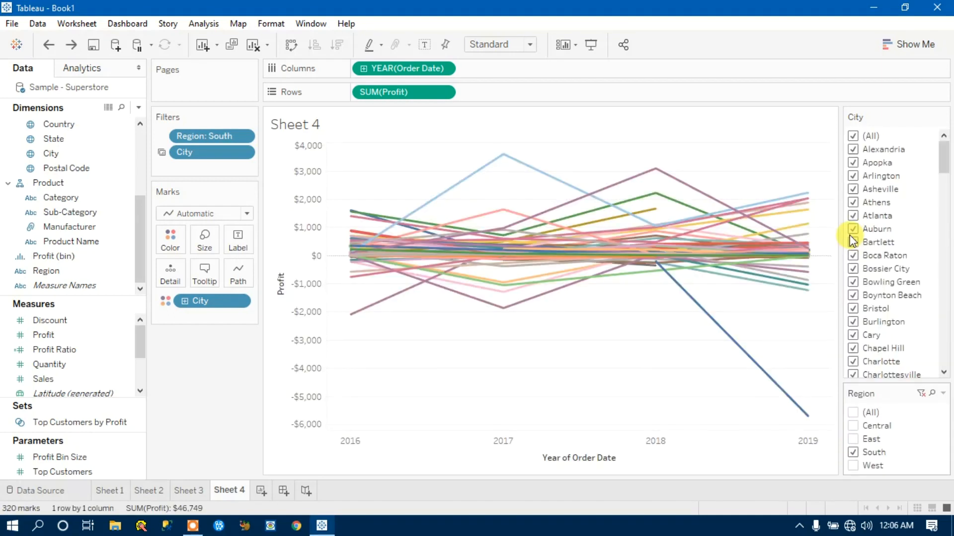
click(854, 439)
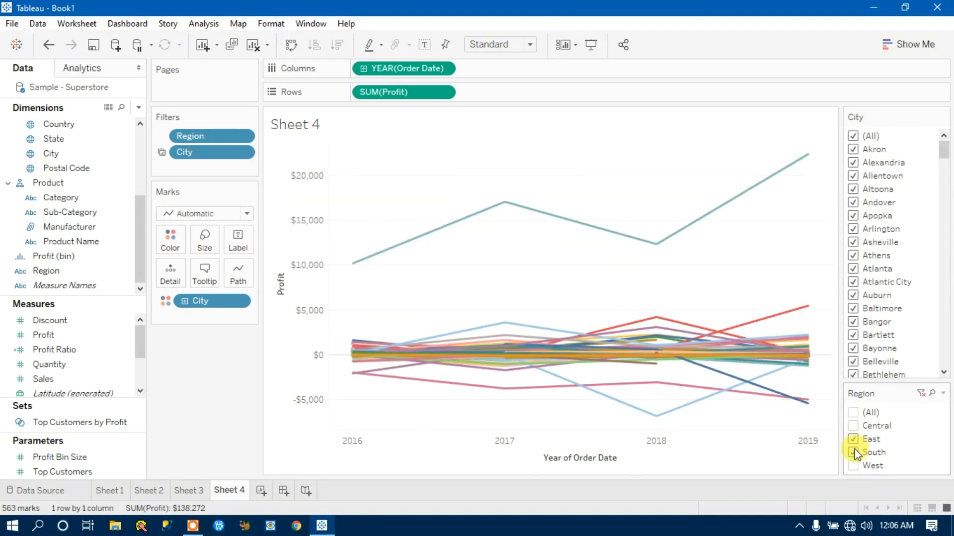
click(854, 453)
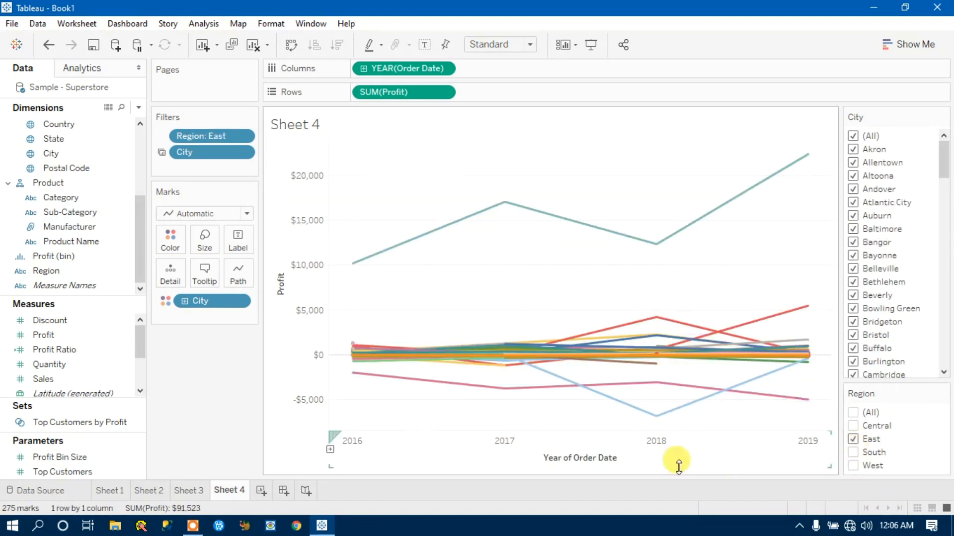
- Apply Sheet 3's Region filter to the selected worksheet Sheet 4 as well
click(188, 491)
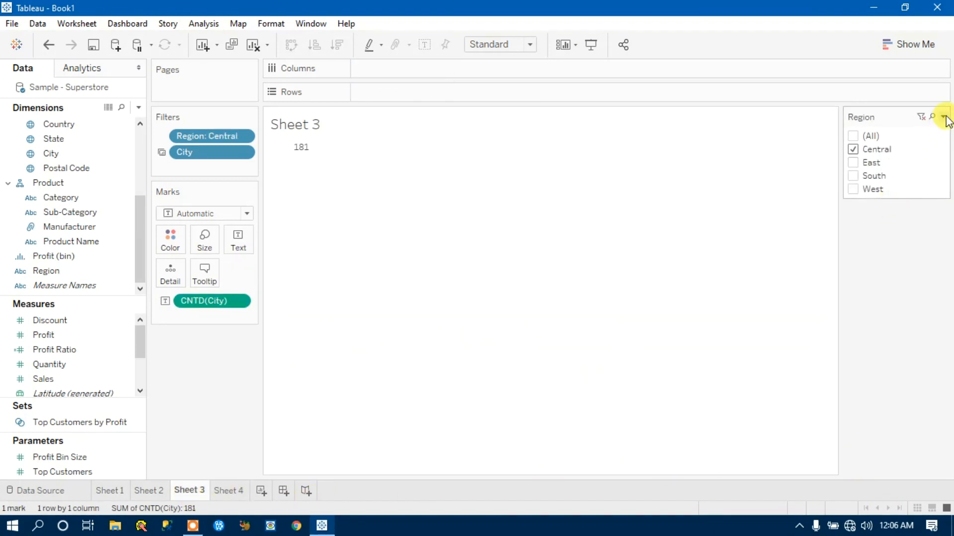
click(944, 117)
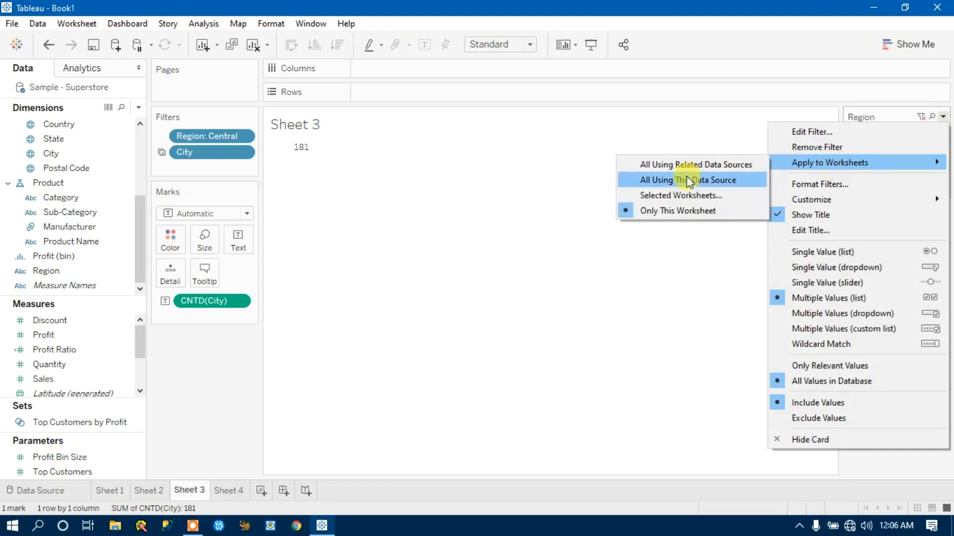
click(675, 194)
click(307, 231)
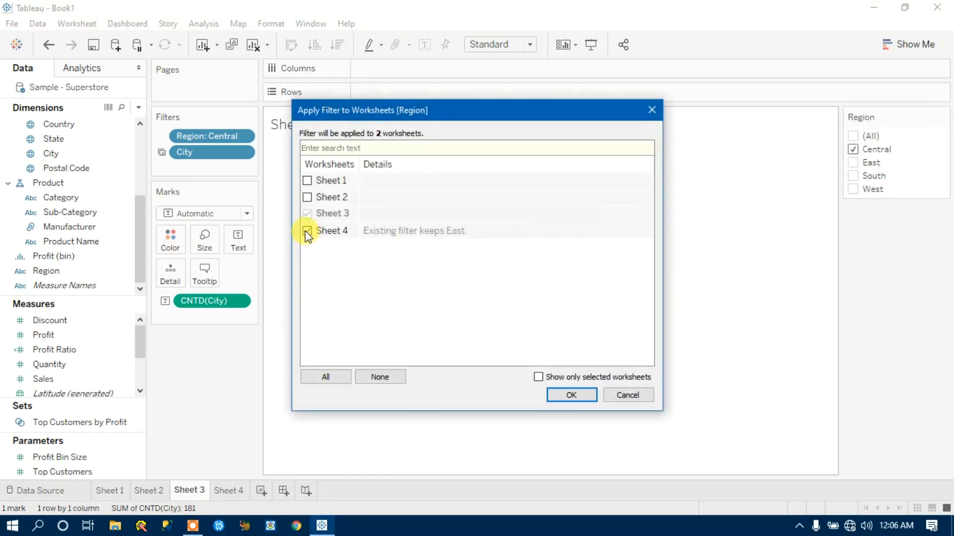
click(571, 394)
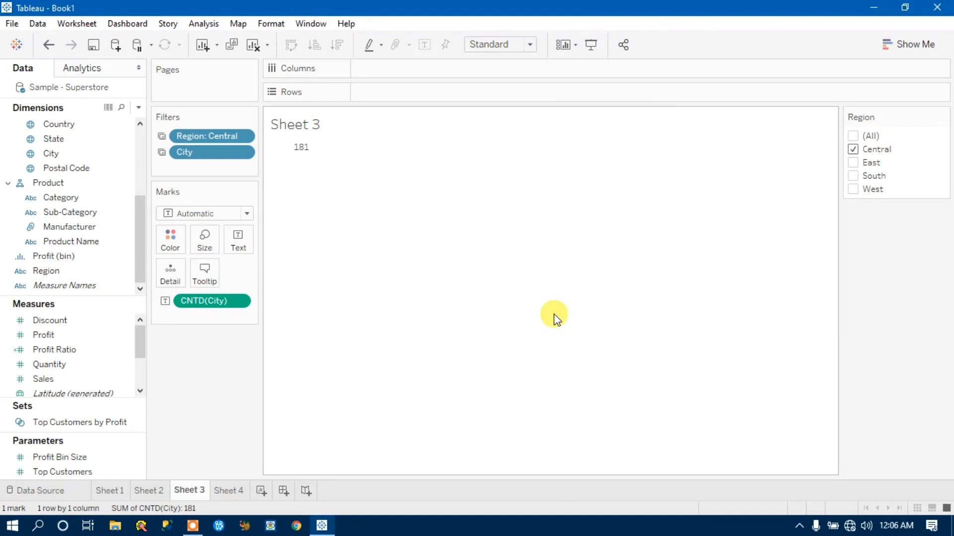
- Switch Sheet 3's shared Region filter to East only, and check the filter on Sheet 4
click(855, 150)
click(856, 164)
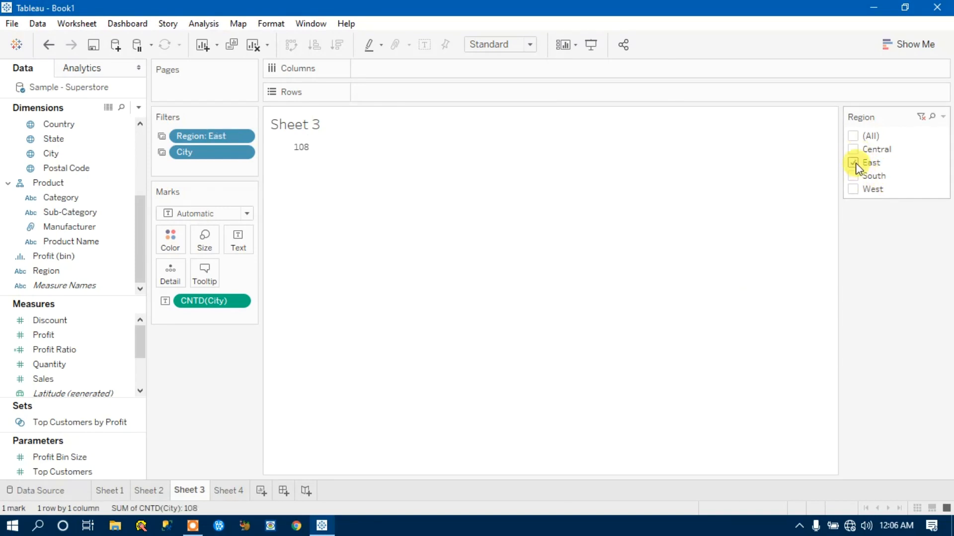
click(228, 488)
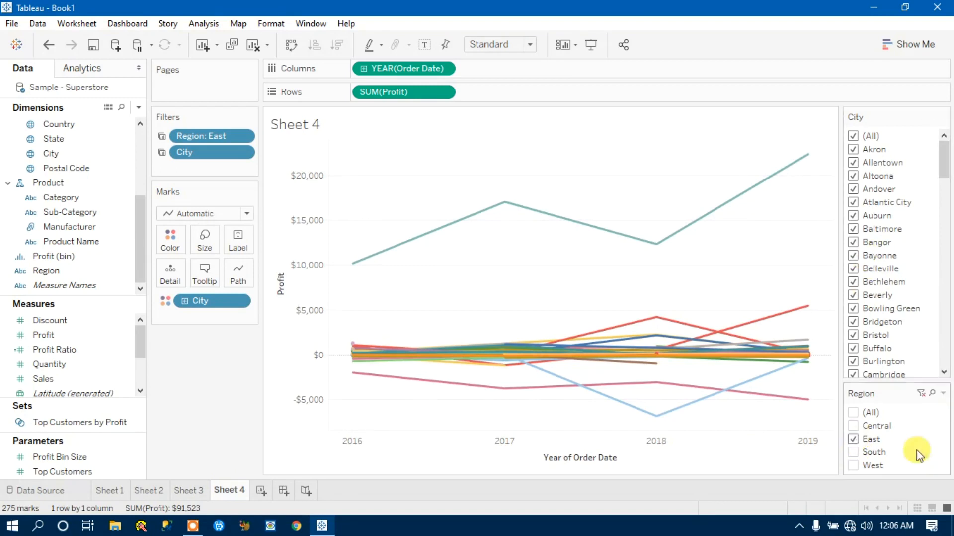
- Switch Sheet 4's shared Region filter to West only, and check the distinct city count on Sheet 3
click(855, 439)
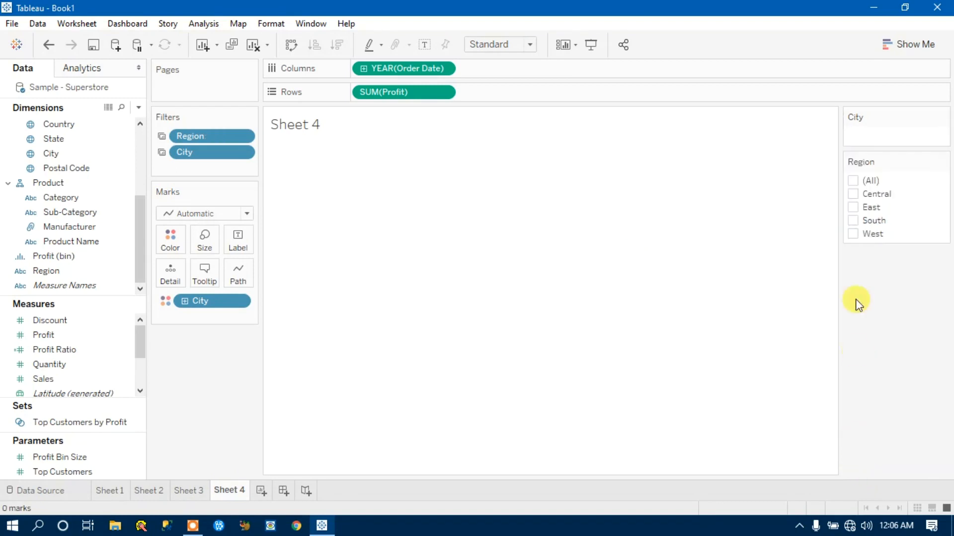
click(853, 234)
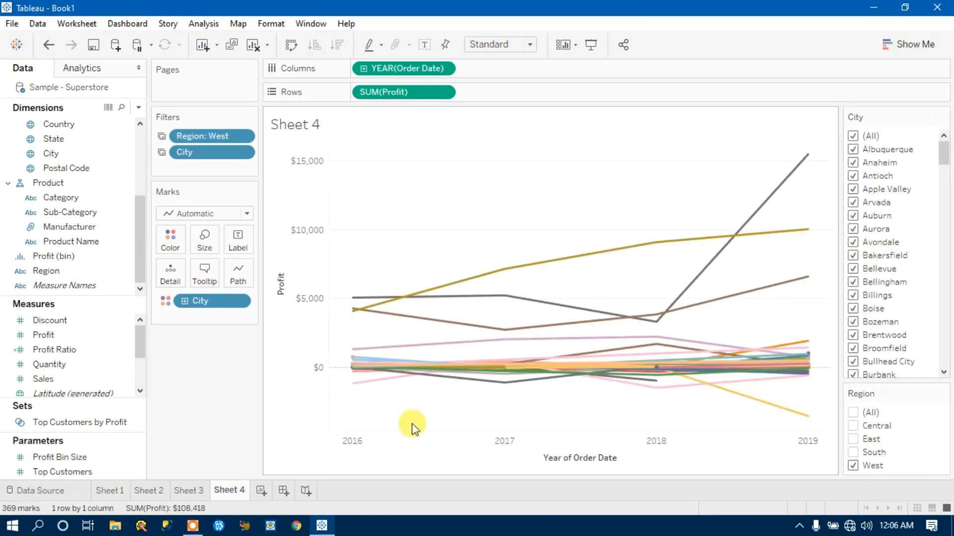
click(187, 492)
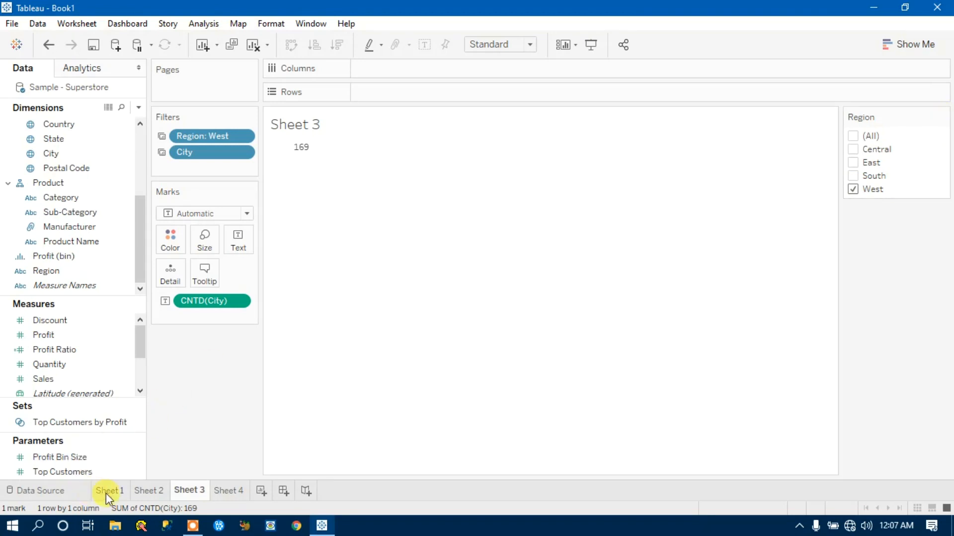
- Set Sheet 2's City filter to list All Values in Database
click(162, 491)
click(942, 116)
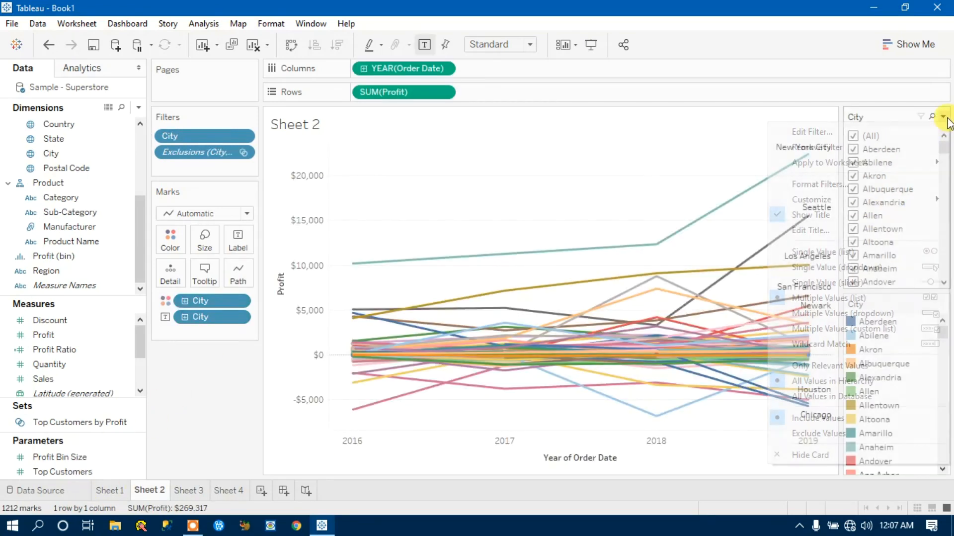
mouse_move(849, 208)
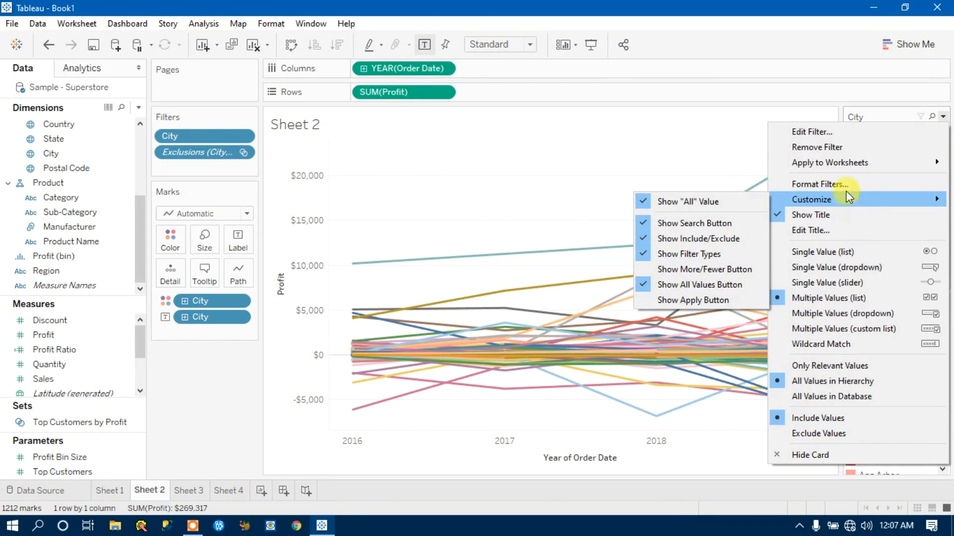
mouse_move(840, 165)
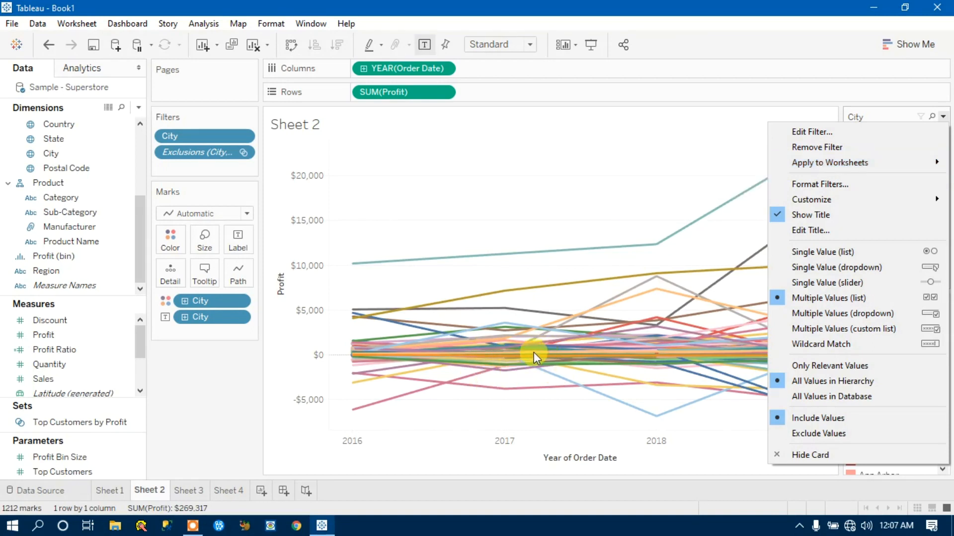
click(840, 397)
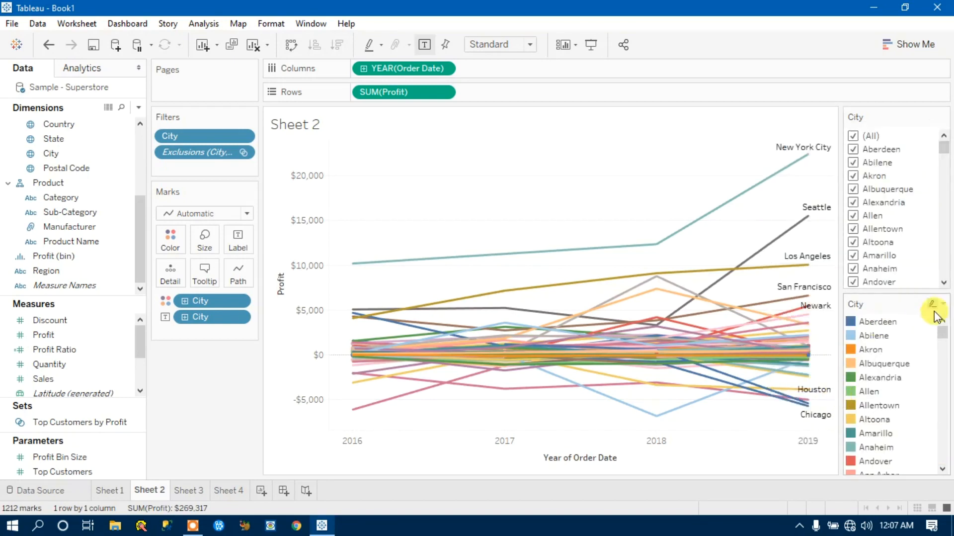
- Set Sheet 4's City filter to list All Values in Database
click(204, 490)
click(228, 490)
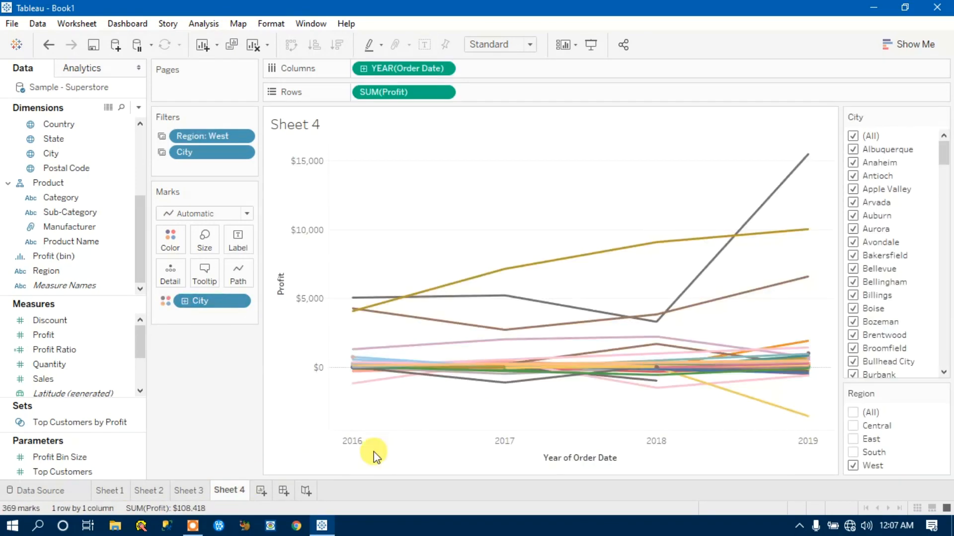
click(943, 116)
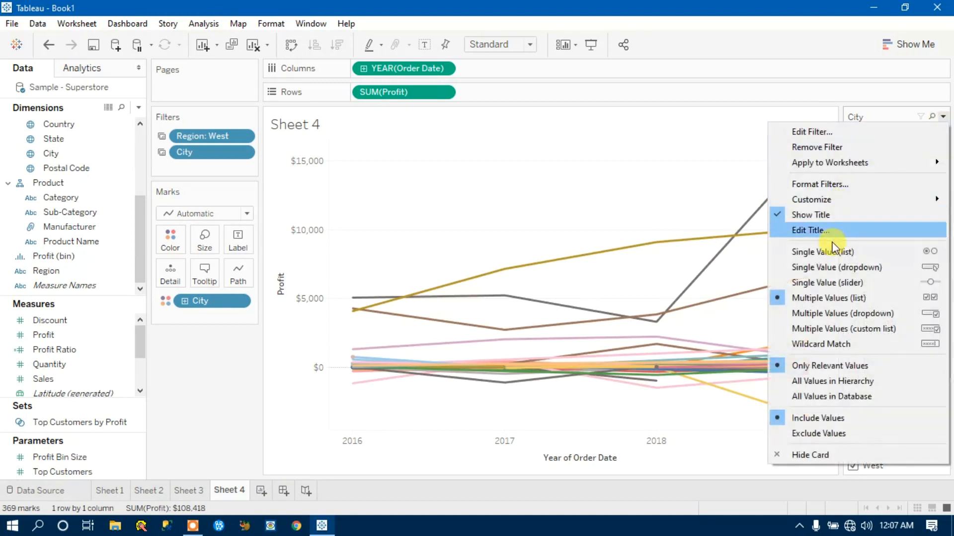
click(840, 398)
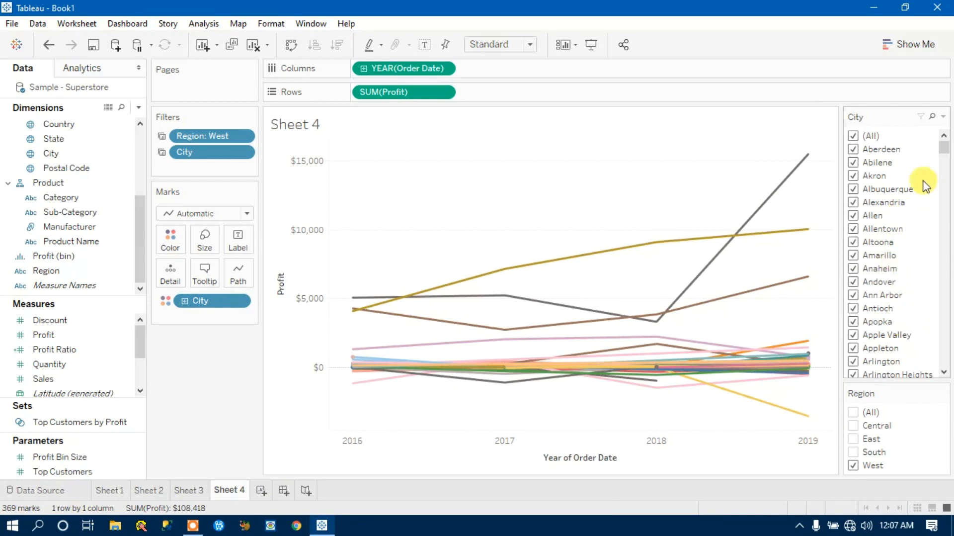
- Cycle Sheet 4's Region filter through all regions, East only and Central only, ending on West only, to compare the City list
click(855, 412)
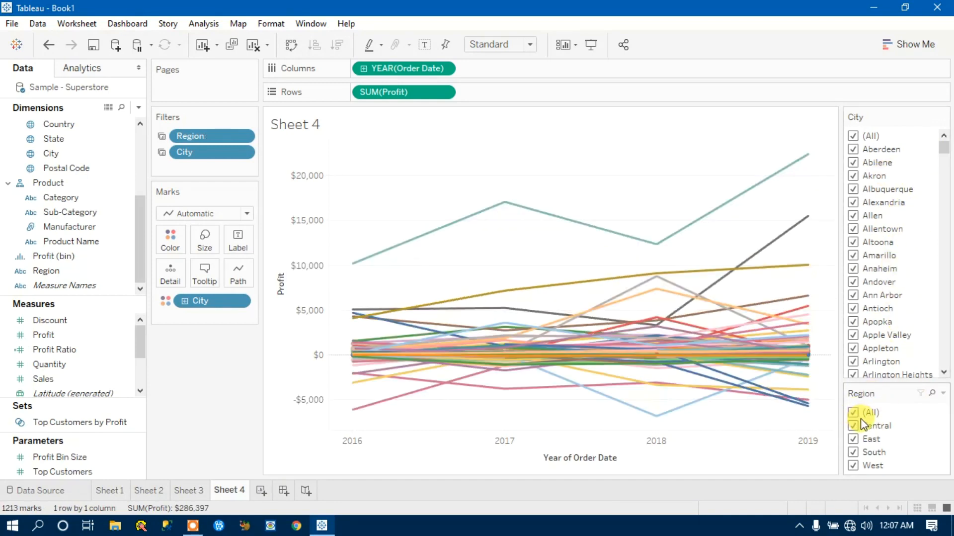
click(855, 412)
click(853, 439)
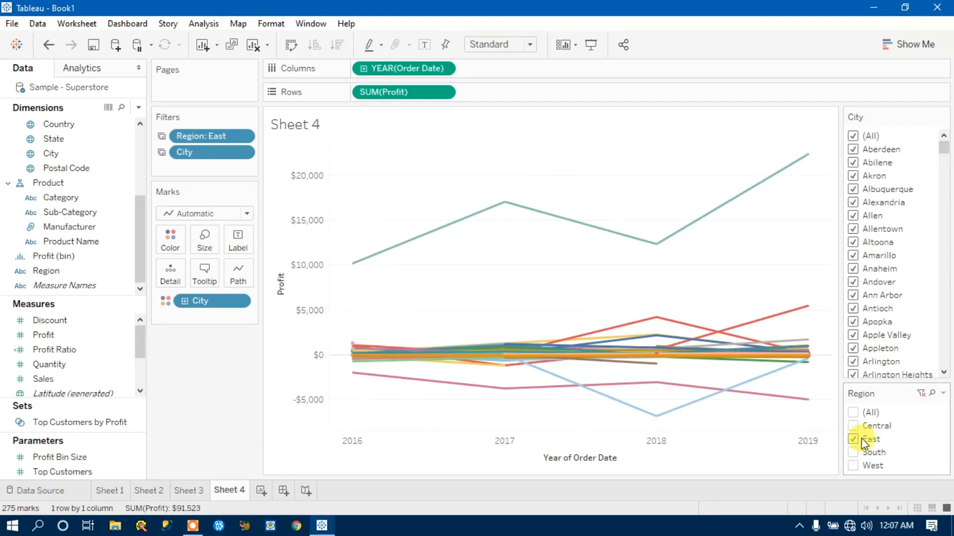
click(853, 425)
click(853, 439)
click(853, 466)
click(853, 426)
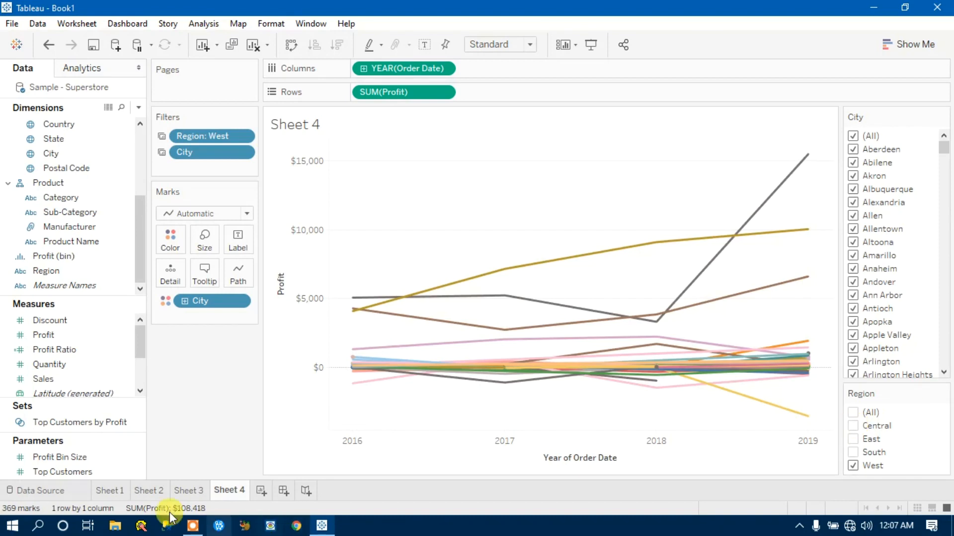
- Review the City filter's display and value options on Sheet 2, and leave them without making a selection
click(149, 490)
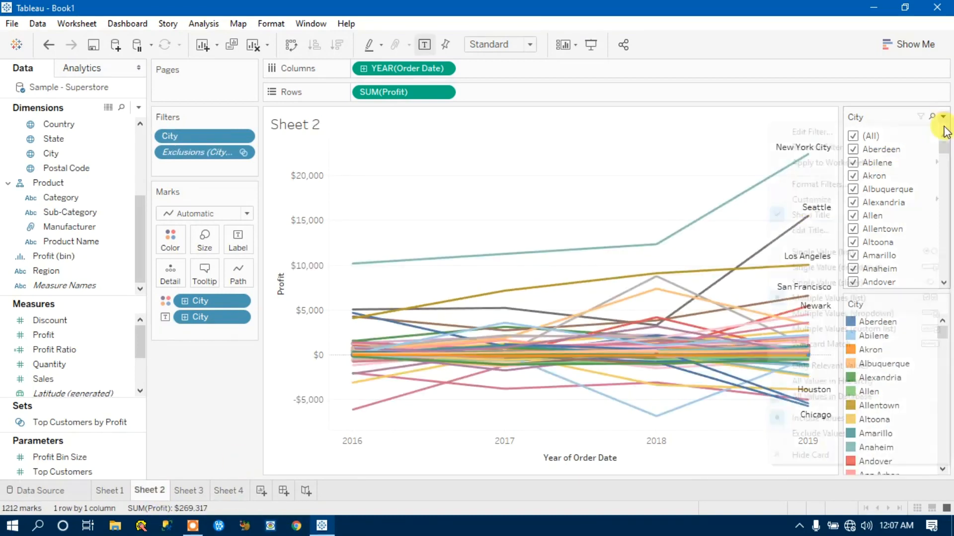
click(943, 117)
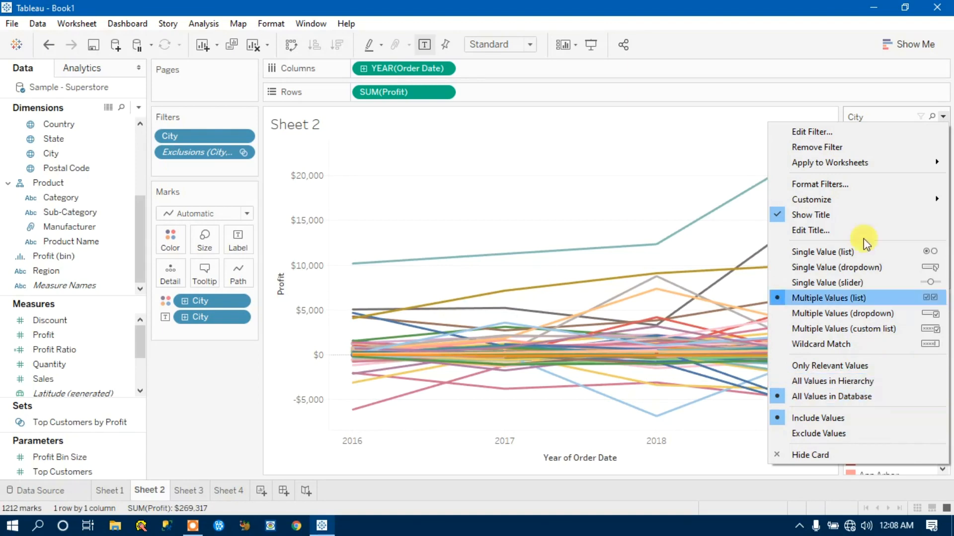
click(791, 46)
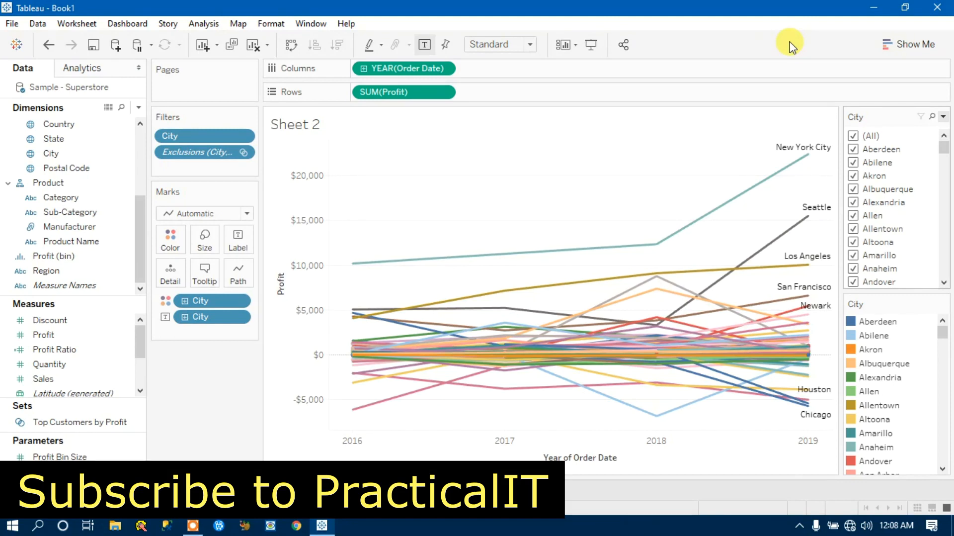
click(192, 527)
click(571, 500)
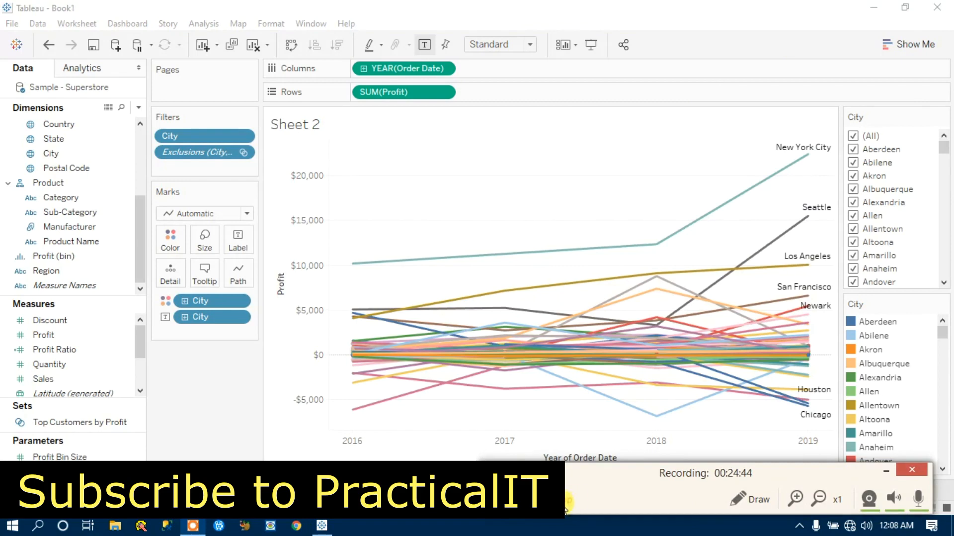